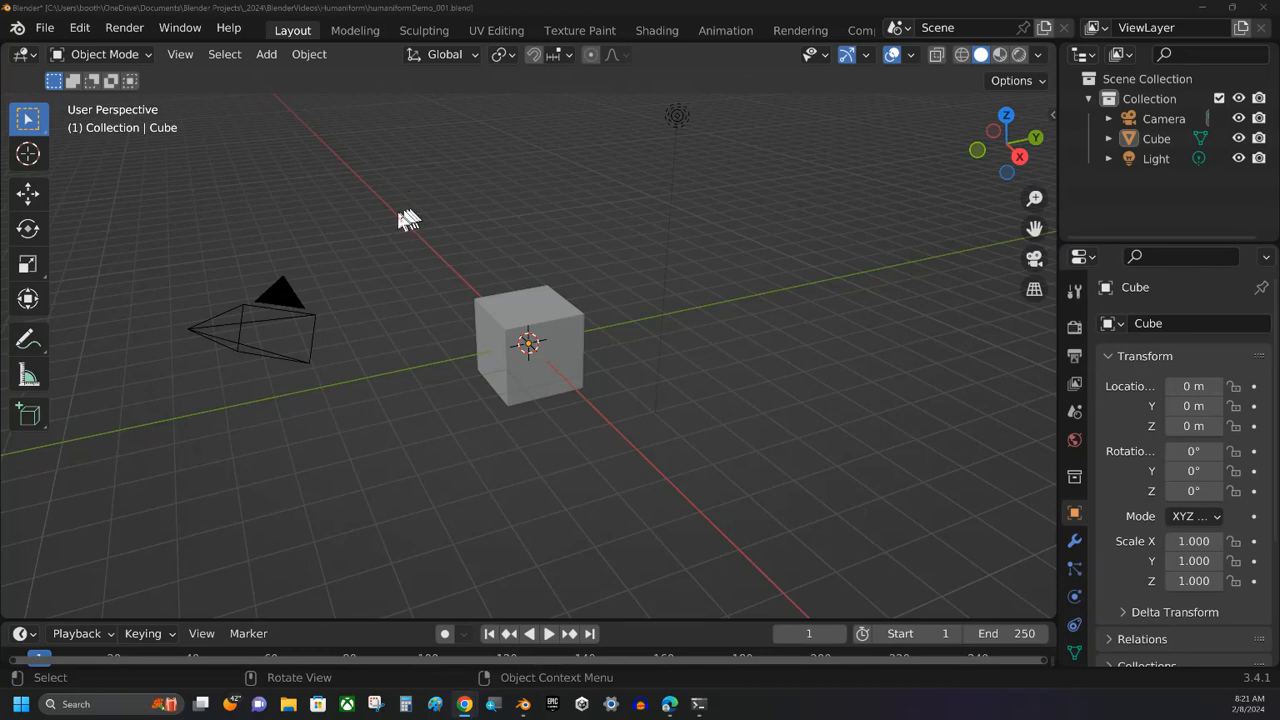
# Delete the default light and camera from the scene and select the cube.
pyautogui.click(677, 118)
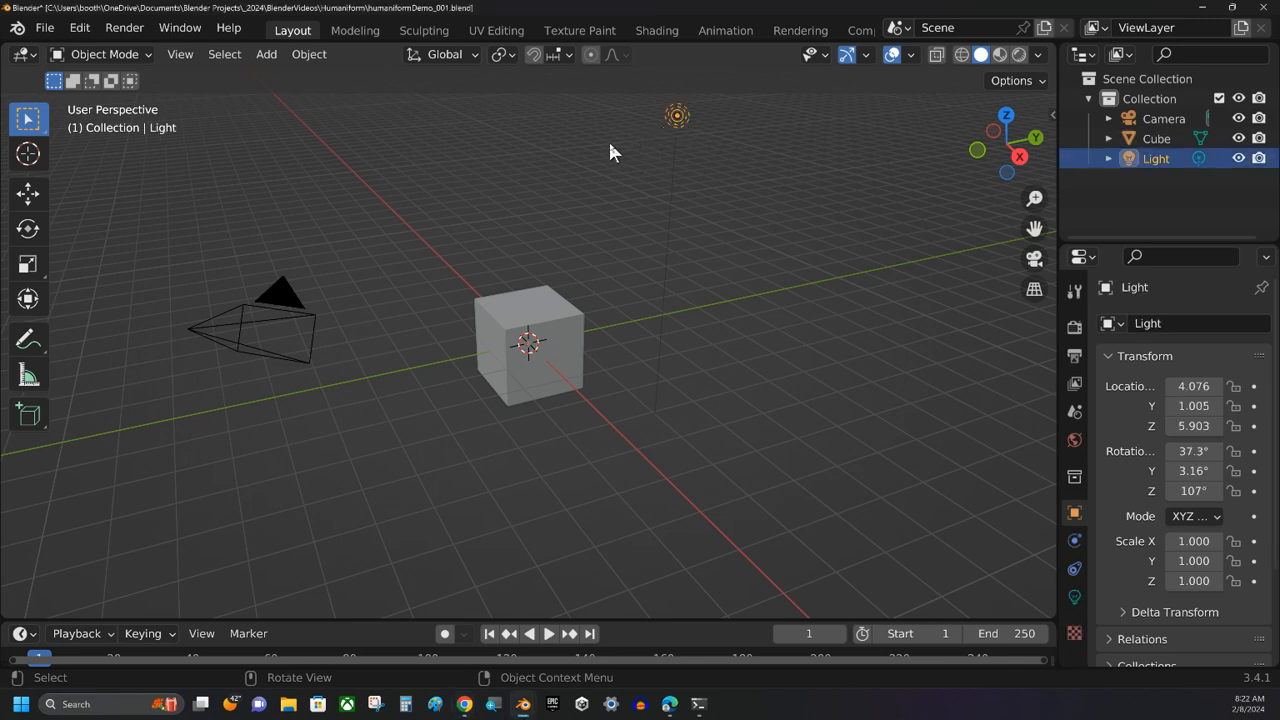
pyautogui.press('Delete')
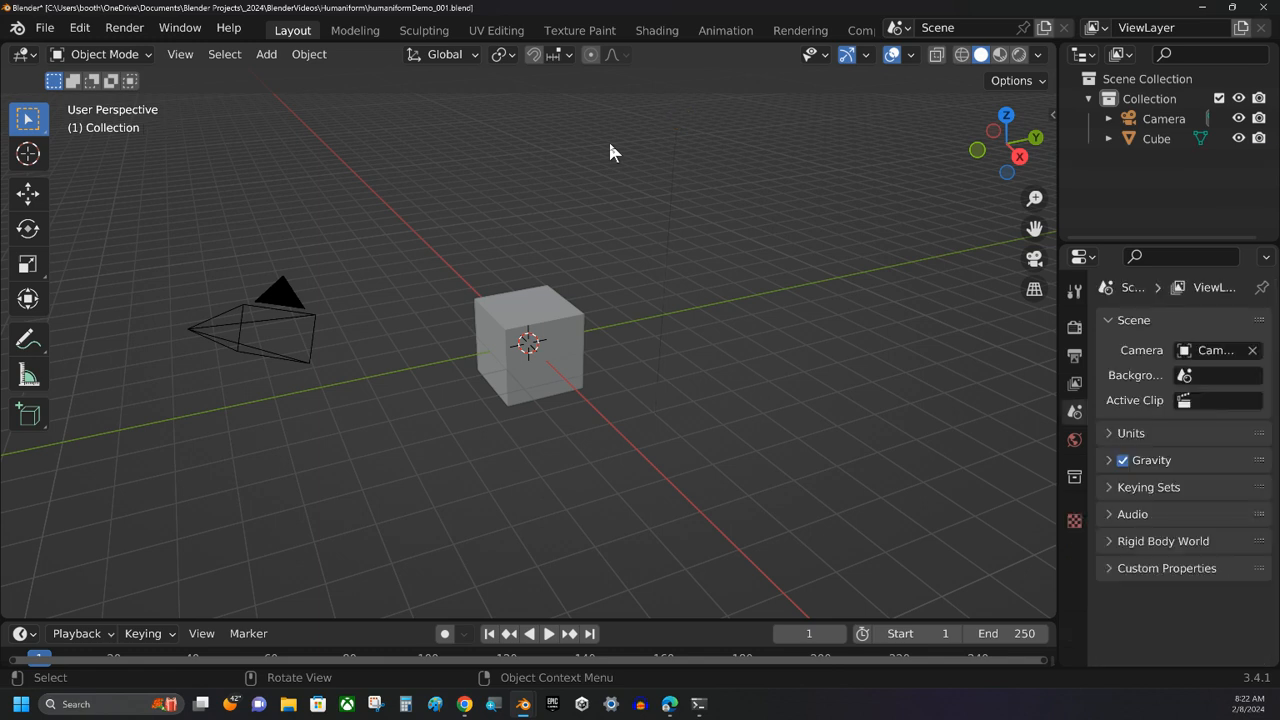
pyautogui.click(228, 332)
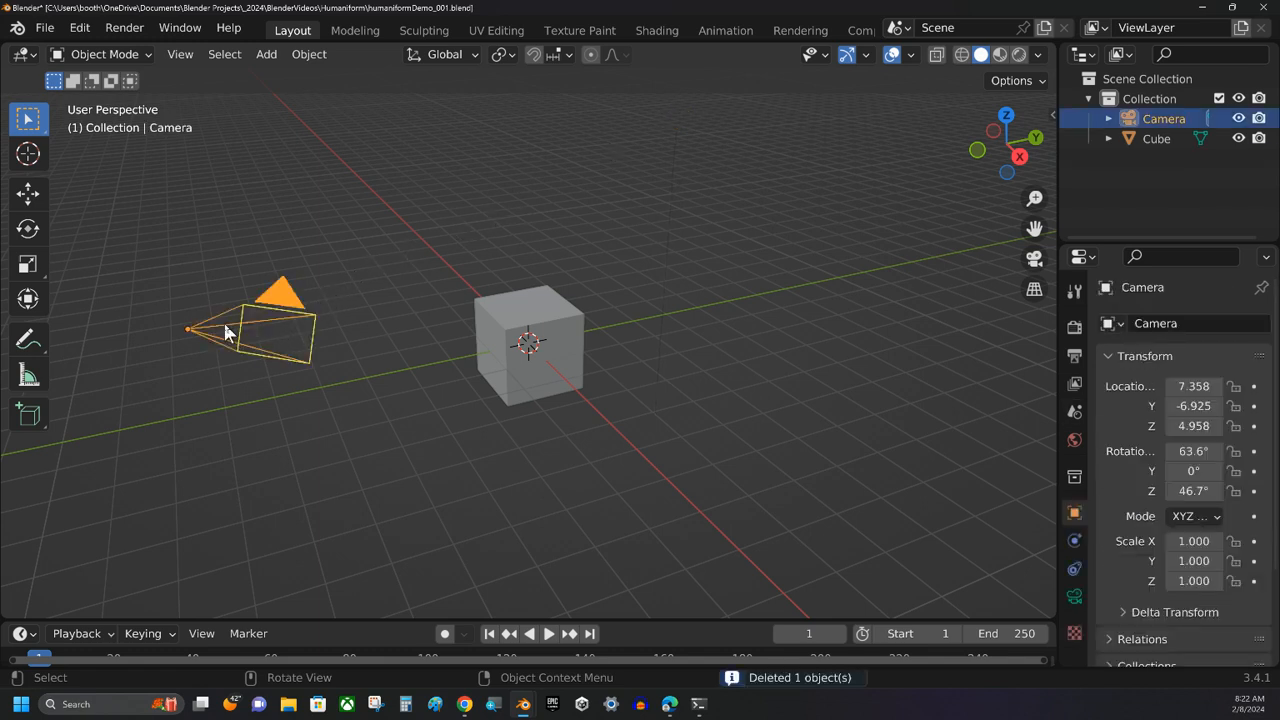
pyautogui.press('Delete')
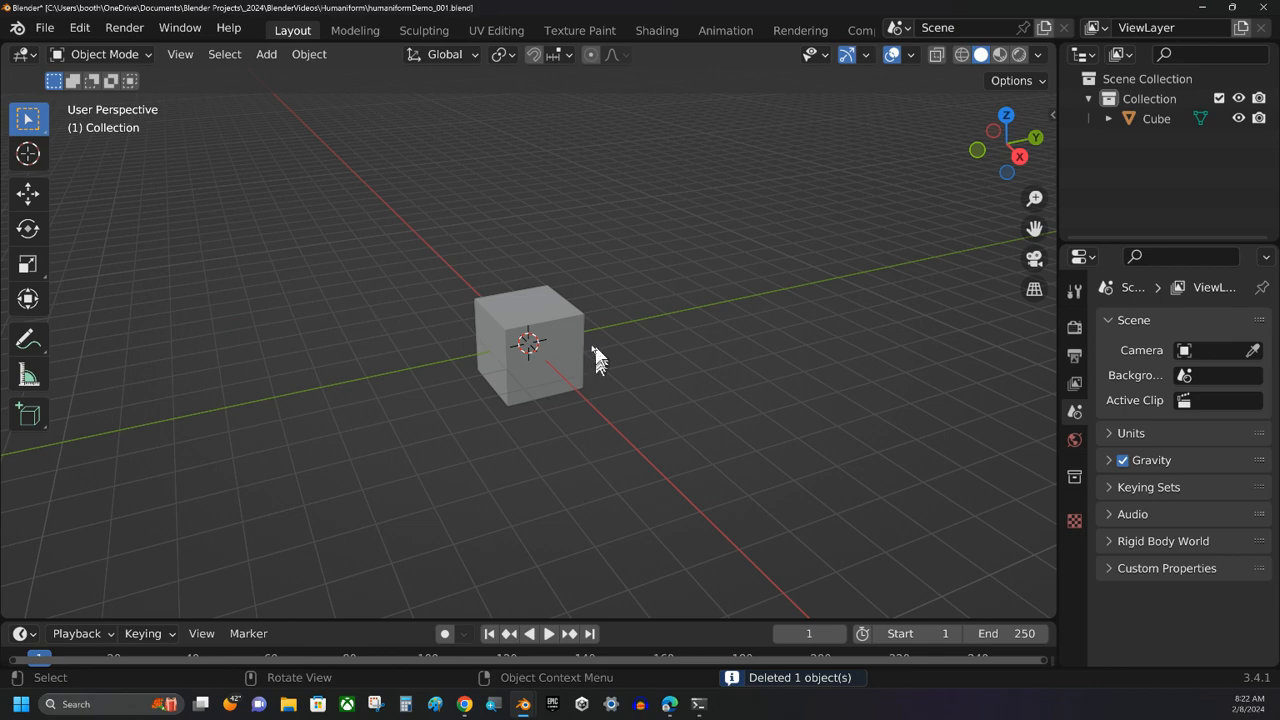
pyautogui.moveTo(594, 357); pyautogui.dragTo(560, 338, button='middle')
pyautogui.click(558, 336)
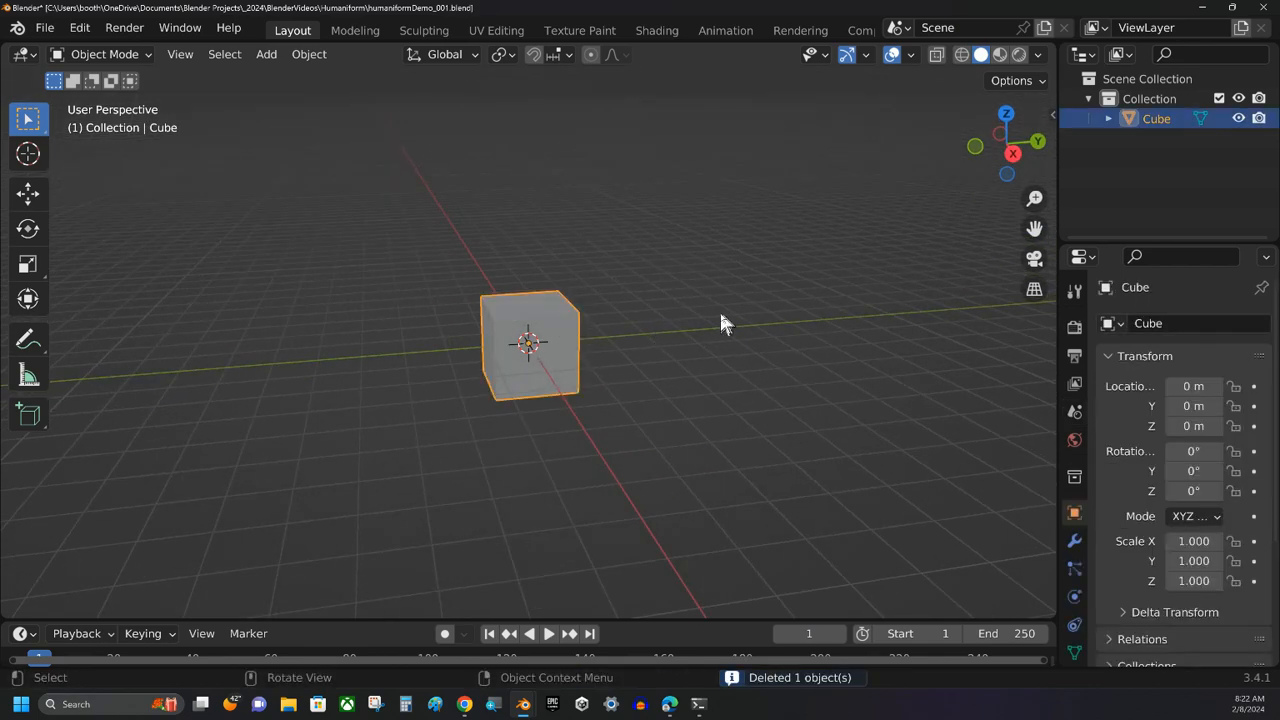
# Examine the cube from different distances and viewing angles.
pyautogui.scroll(8, 711, 317)
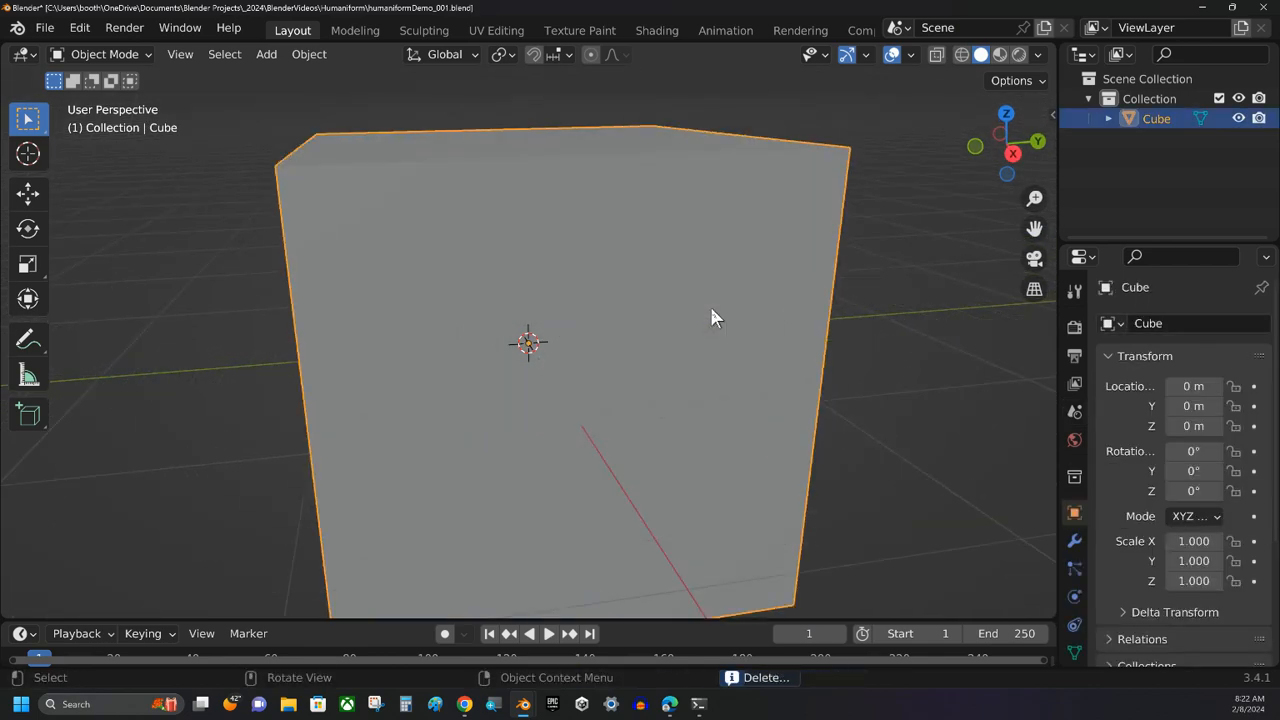
pyautogui.scroll(-4, 711, 317)
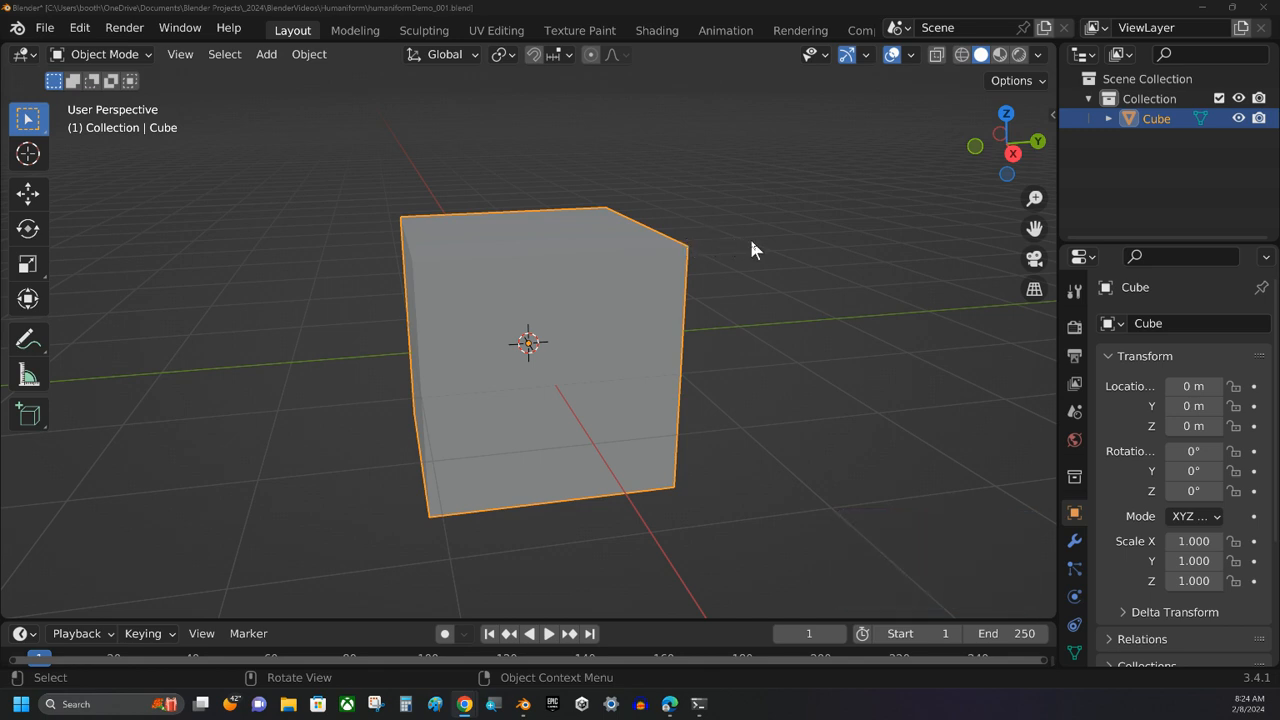
pyautogui.moveTo(594, 334); pyautogui.dragTo(503, 365, button='middle')
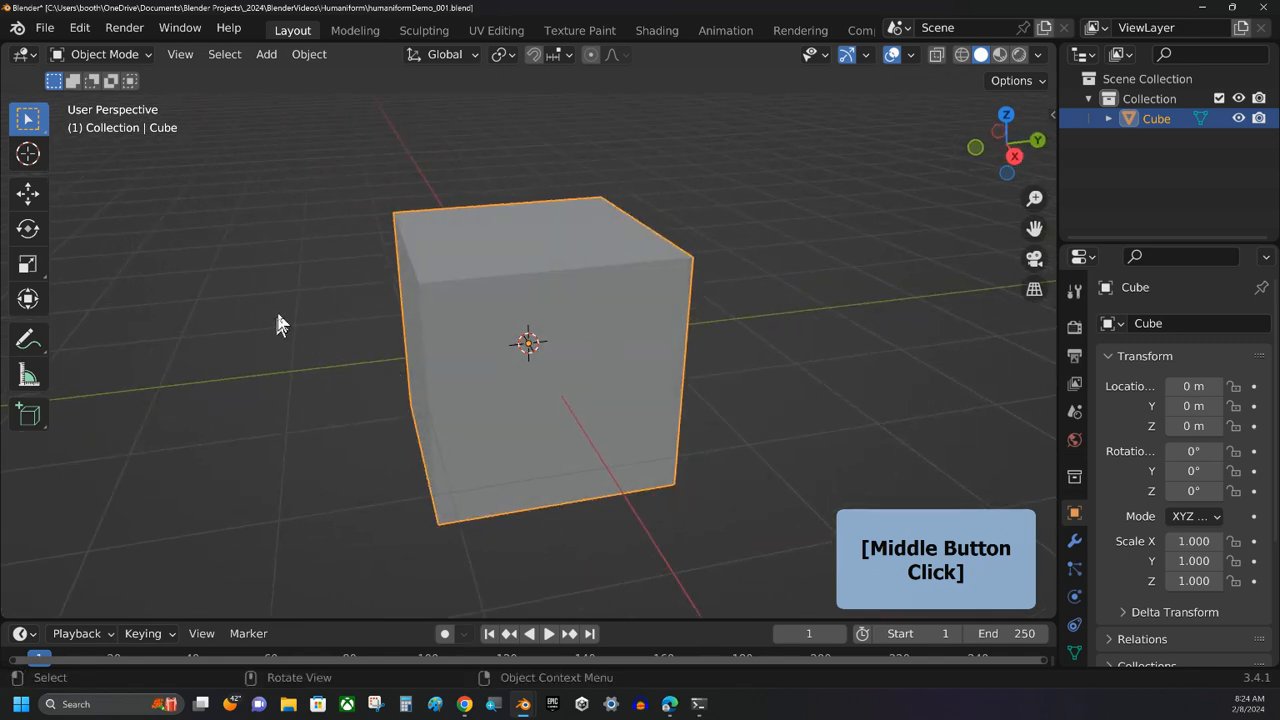
pyautogui.moveTo(280, 323); pyautogui.dragTo(357, 314, button='middle')
pyautogui.scroll(-5, 326, 297)
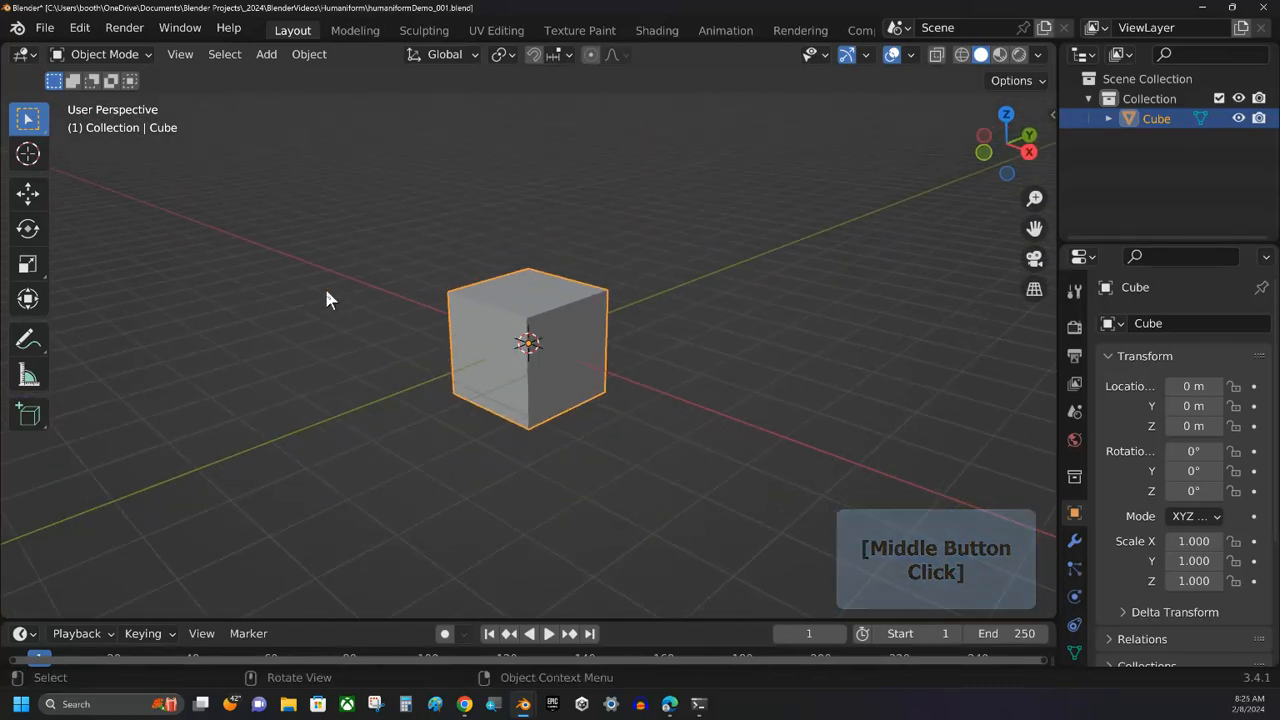
pyautogui.scroll(3, 326, 291)
pyautogui.scroll(-2, 327, 291)
pyautogui.scroll(4, 327, 291)
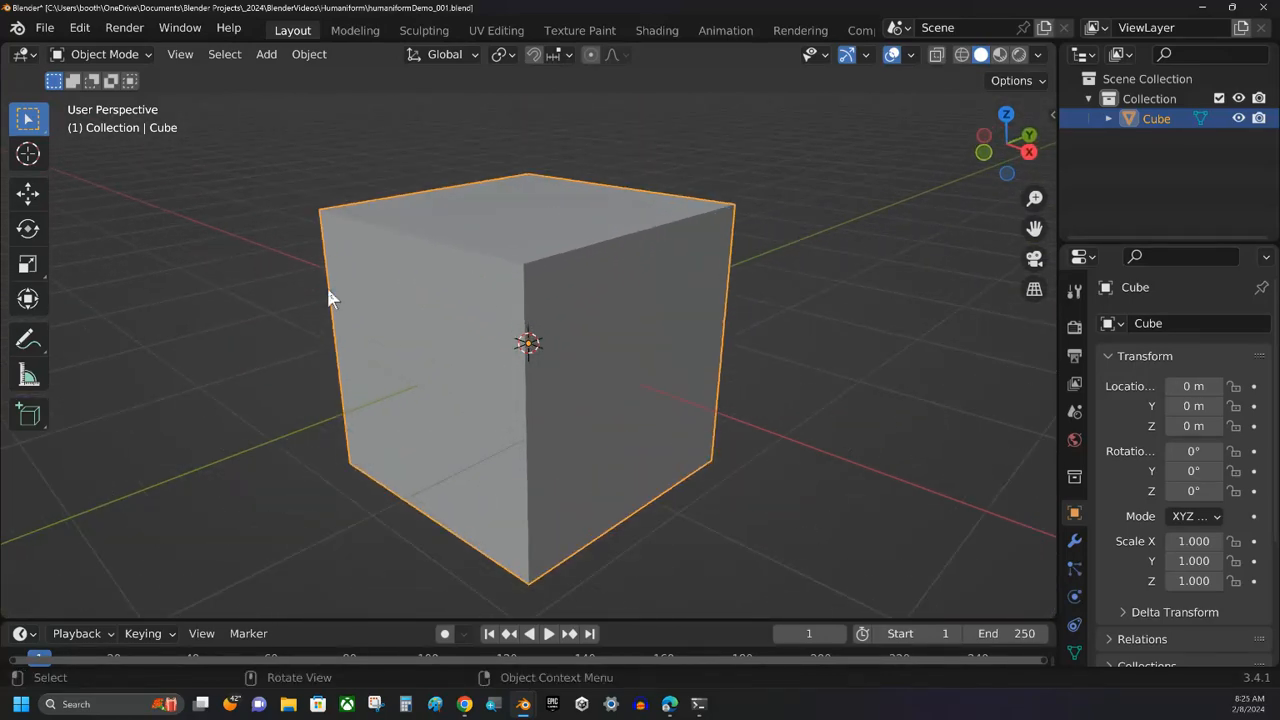
pyautogui.scroll(-7, 330, 298)
pyautogui.scroll(7, 330, 298)
pyautogui.scroll(-1, 330, 298)
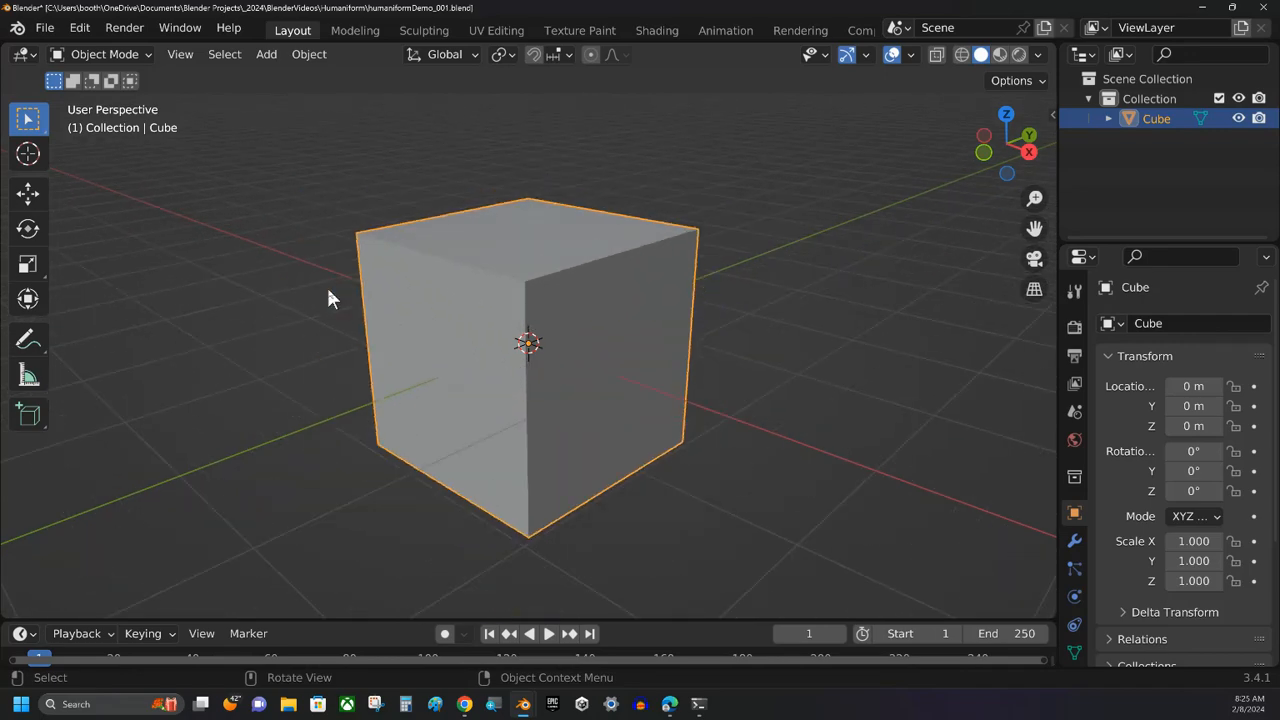
pyautogui.scroll(-3, 330, 298)
pyautogui.scroll(1, 330, 298)
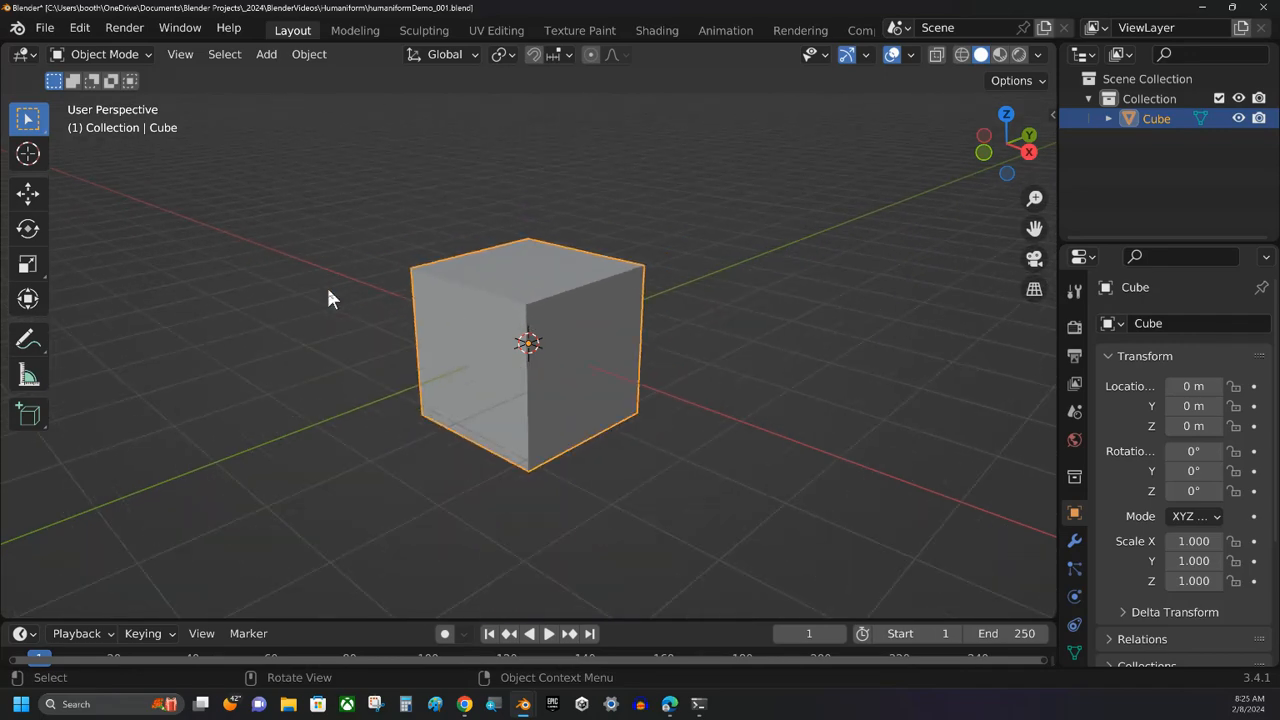
pyautogui.keyDown('shift'); pyautogui.moveTo(360, 331); pyautogui.dragTo(428, 316, button='middle'); pyautogui.keyUp('shift')
pyautogui.moveTo(620, 343); pyautogui.dragTo(575, 337, button='middle')
pyautogui.keyDown('shift'); pyautogui.moveTo(474, 331); pyautogui.dragTo(420, 328, button='middle'); pyautogui.keyUp('shift')
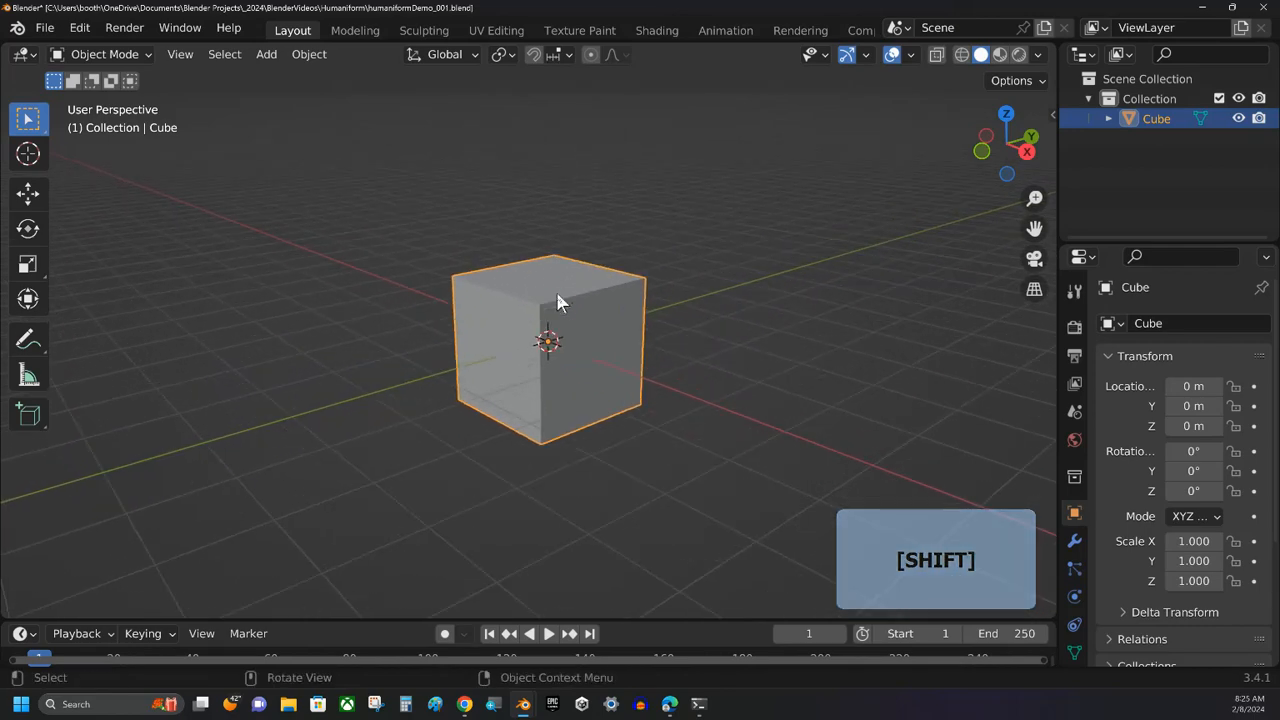
pyautogui.scroll(4, 557, 294)
pyautogui.scroll(-2, 557, 294)
pyautogui.scroll(1, 557, 294)
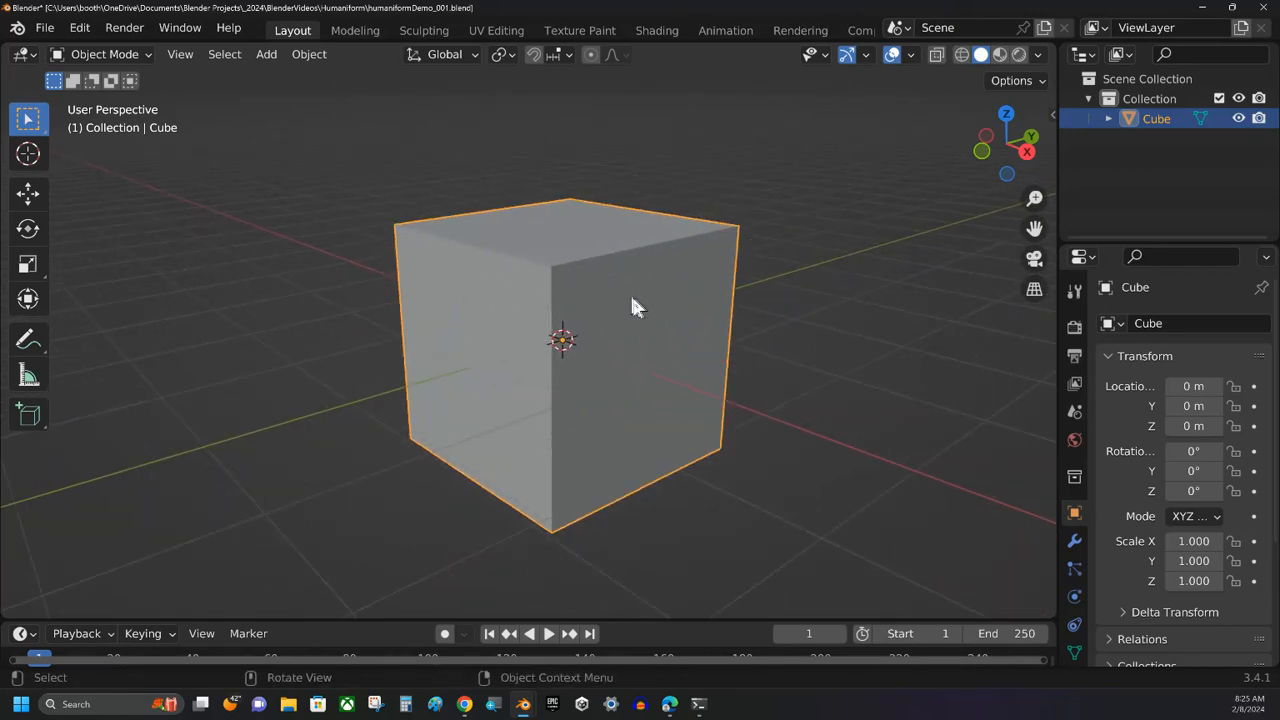
pyautogui.moveTo(632, 305); pyautogui.dragTo(488, 316, button='middle')
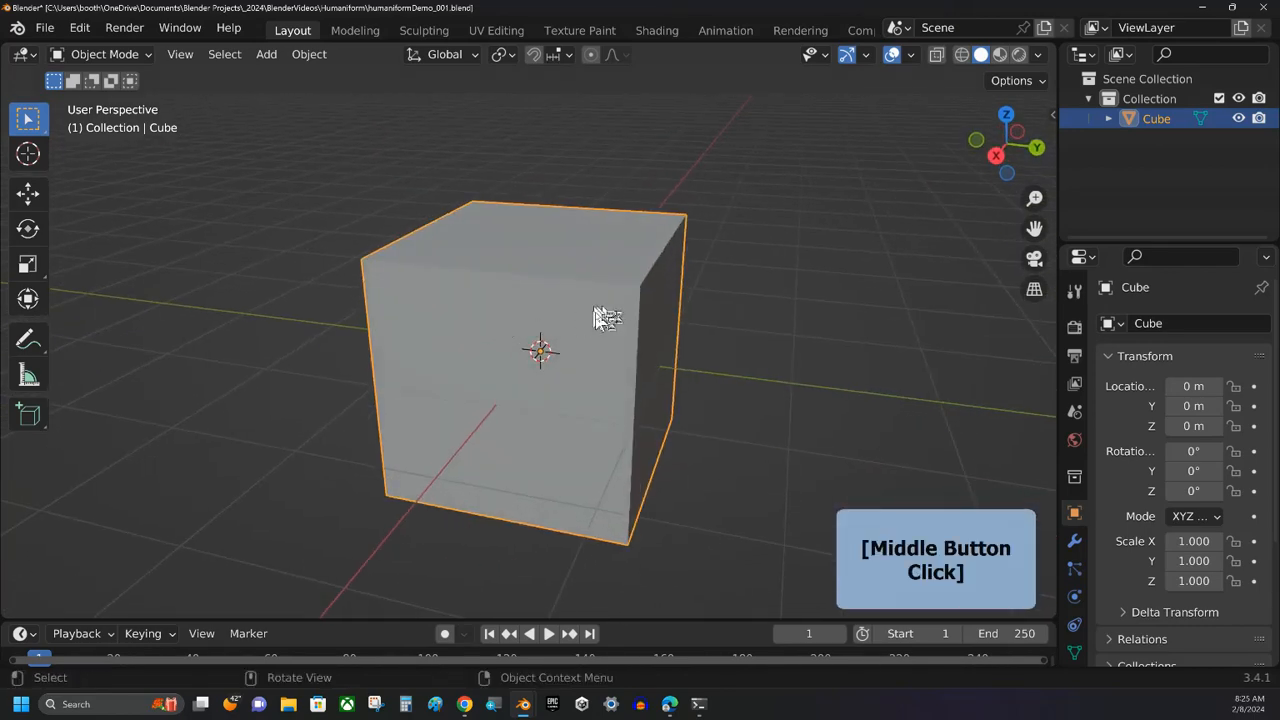
pyautogui.moveTo(595, 312)
pyautogui.mouseDown(button='middle')
pyautogui.moveTo(614, 320)
pyautogui.moveTo(596, 318)
pyautogui.mouseUp(button='middle')
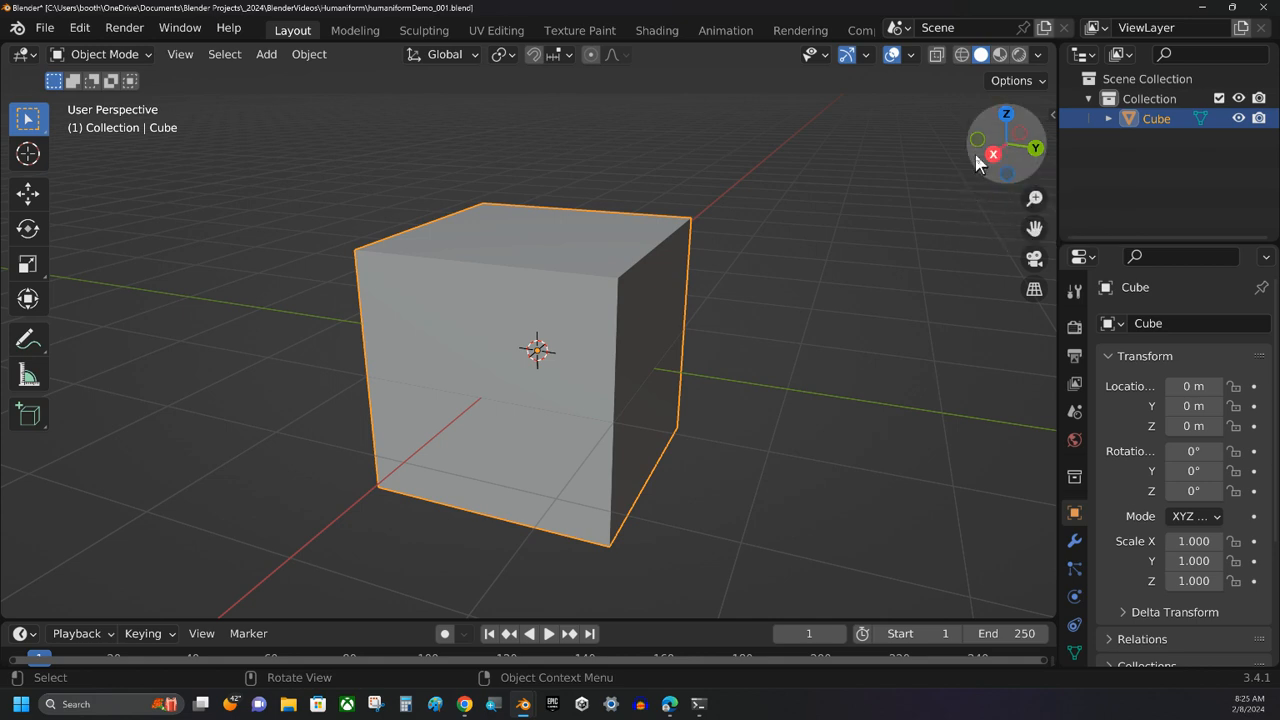
pyautogui.moveTo(900, 208); pyautogui.dragTo(965, 198, button='middle')
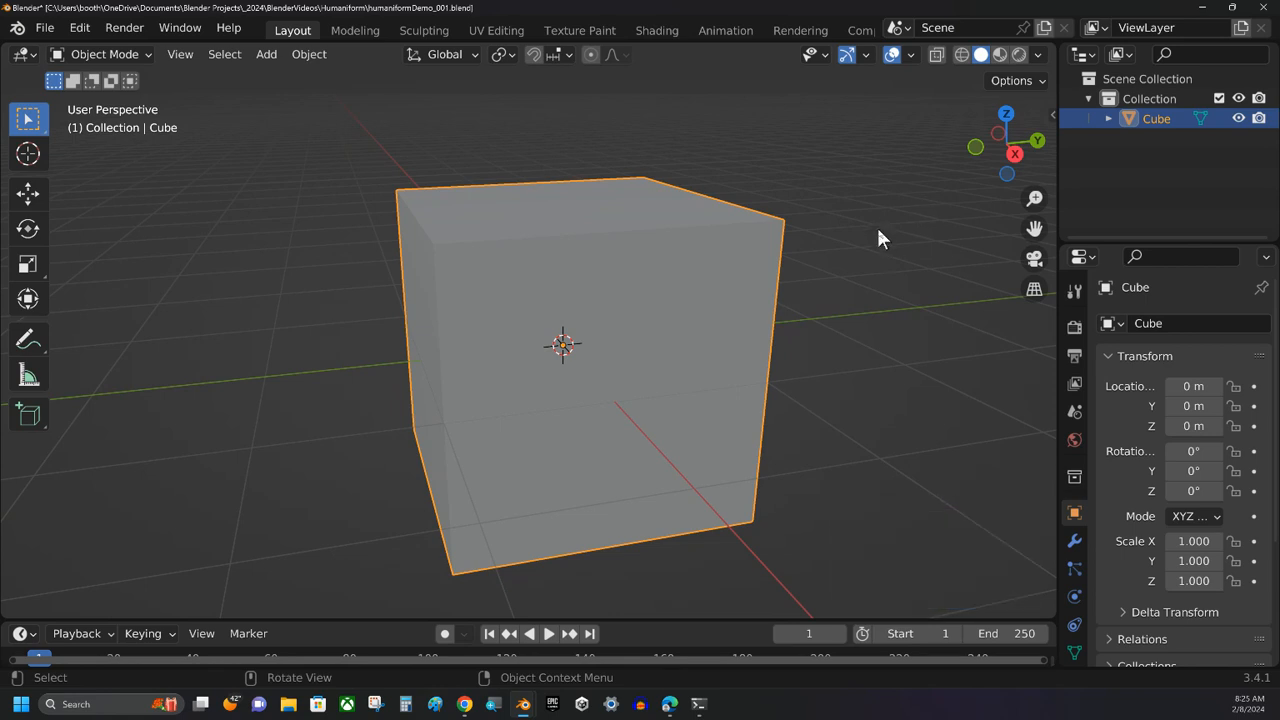
pyautogui.moveTo(832, 318); pyautogui.dragTo(840, 323, button='middle')
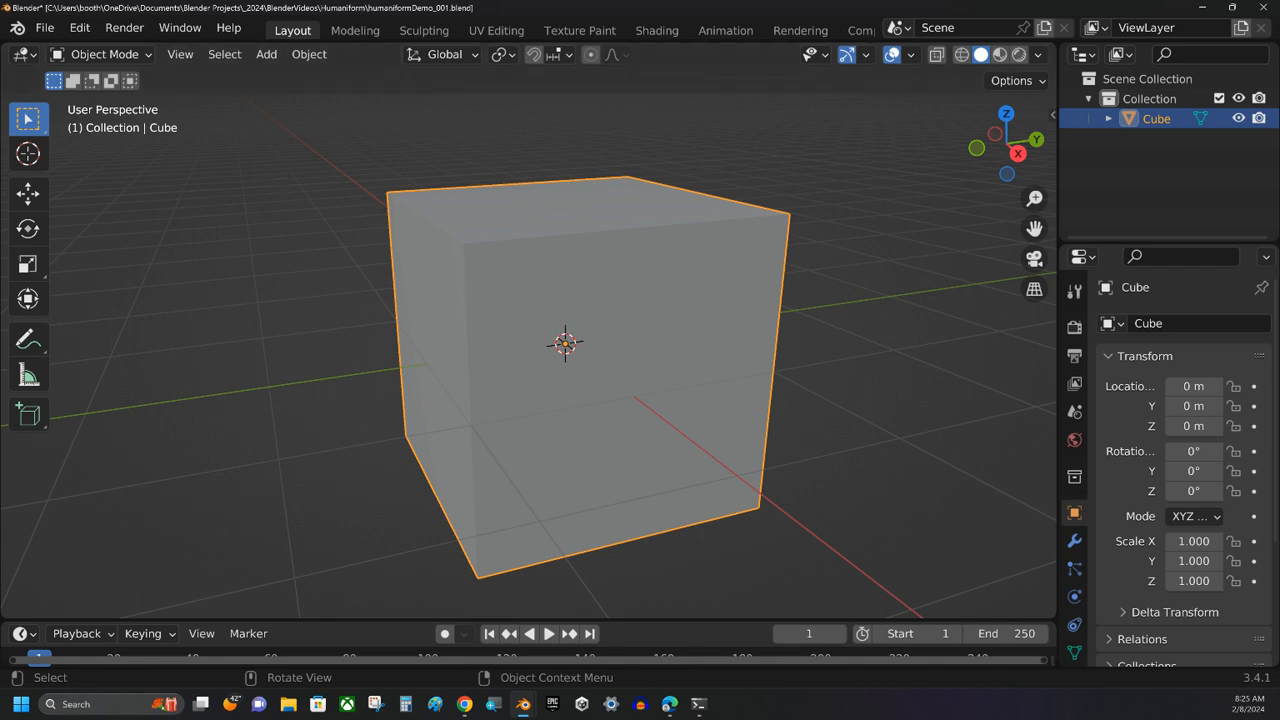
# Rename the cube object as Body.
pyautogui.doubleClick(1152, 118)
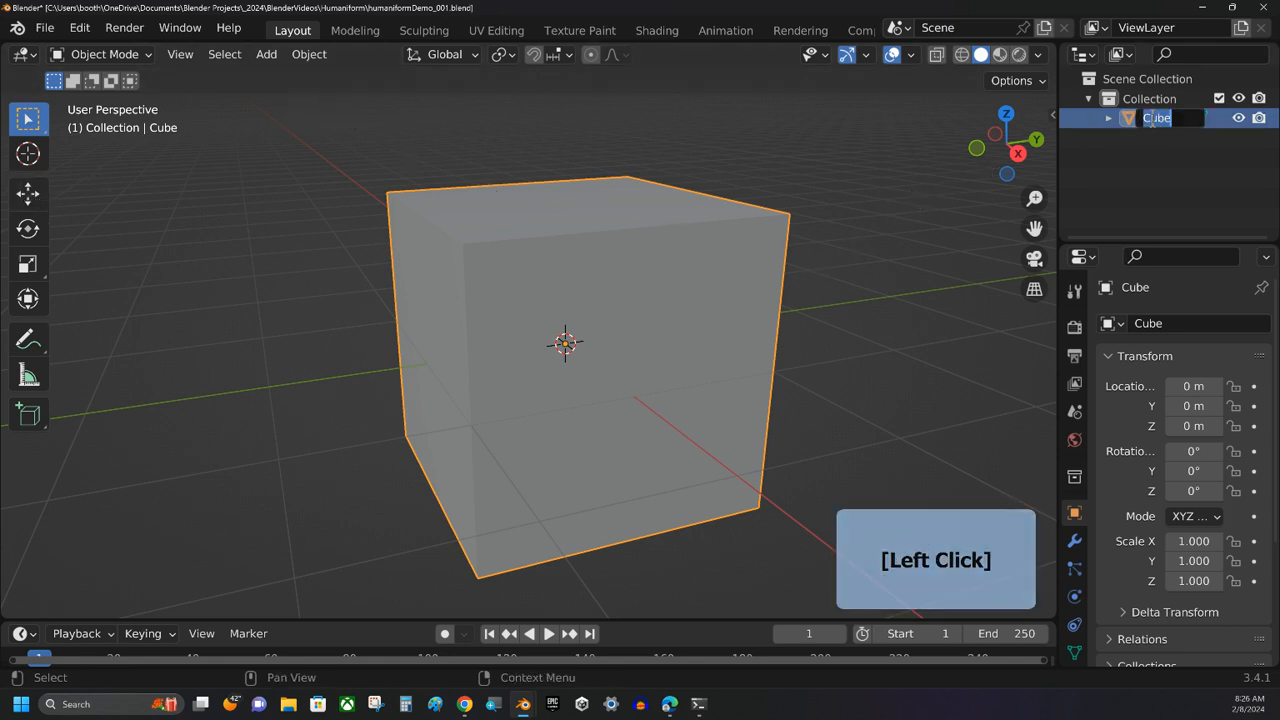
pyautogui.write('Body')
pyautogui.press('Return')
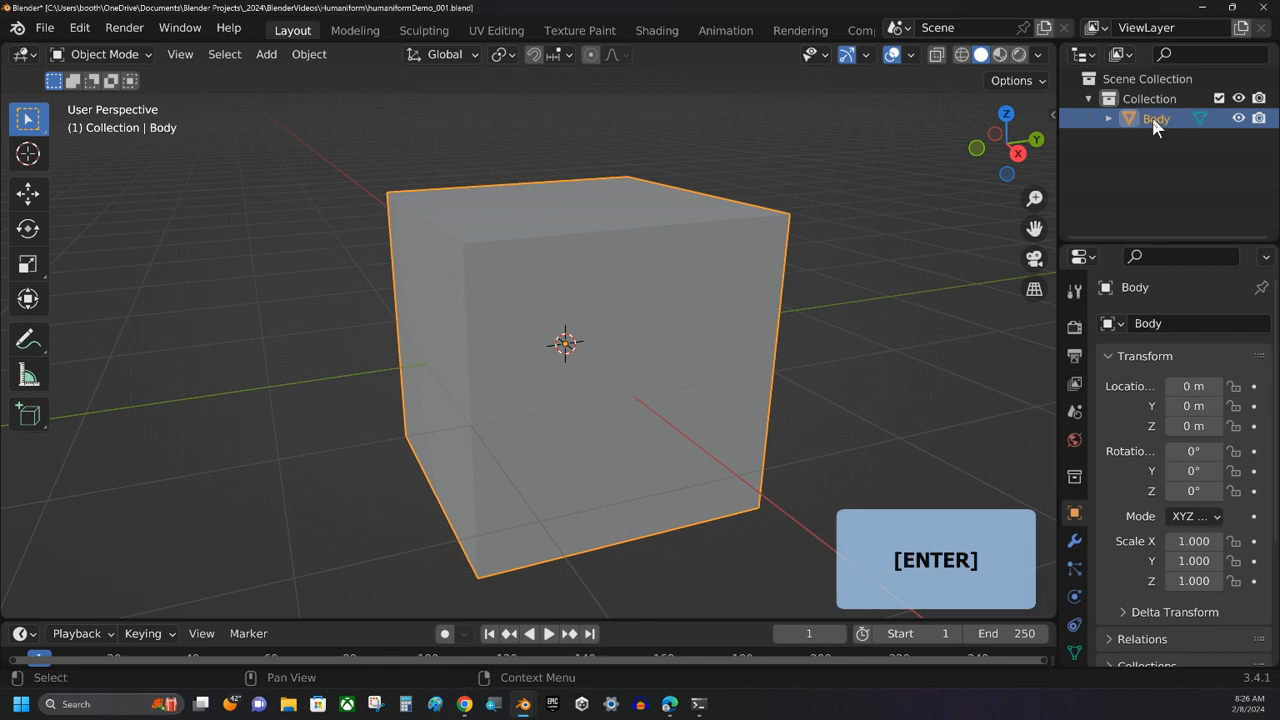
pyautogui.click(1160, 118)
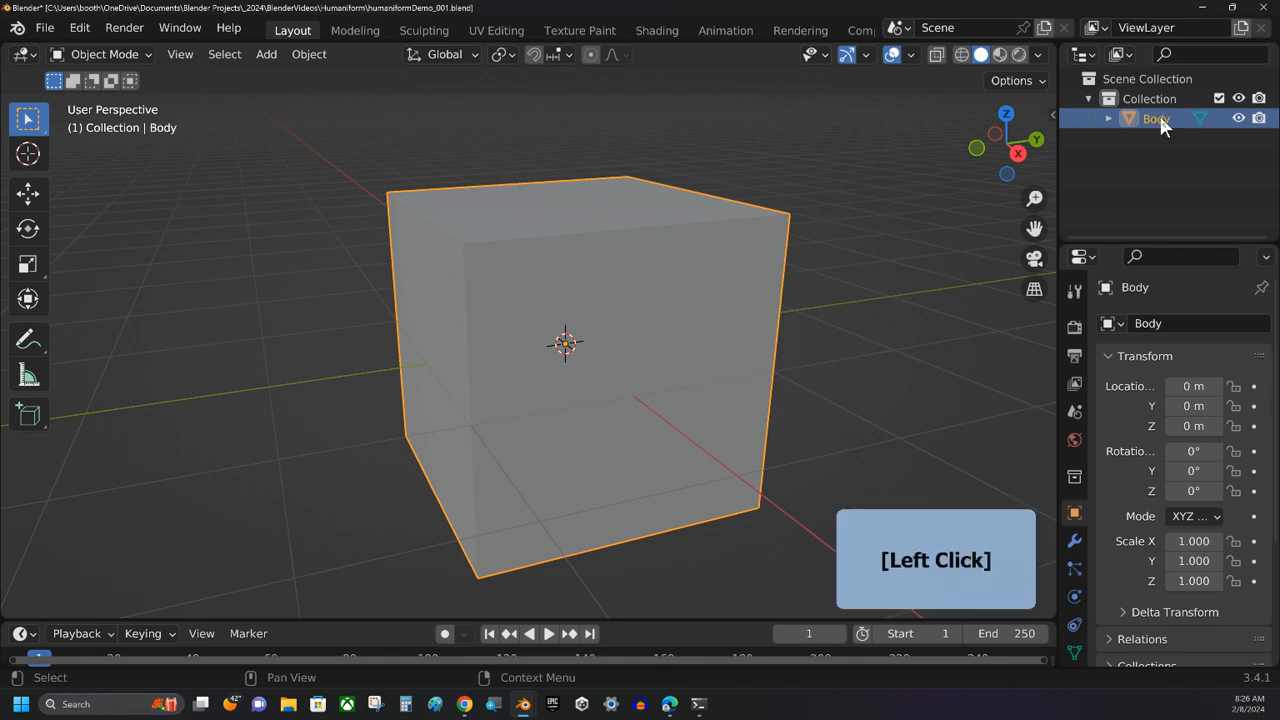
pyautogui.doubleClick(1160, 118)
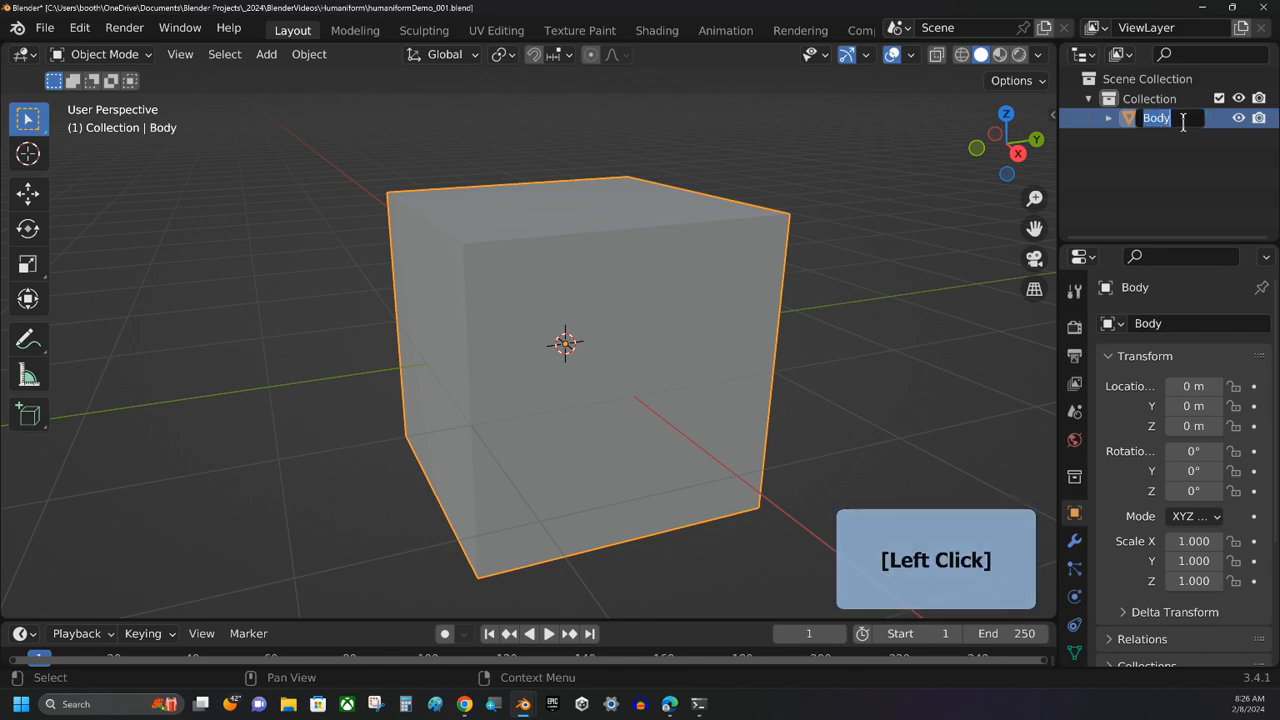
pyautogui.click(1131, 117)
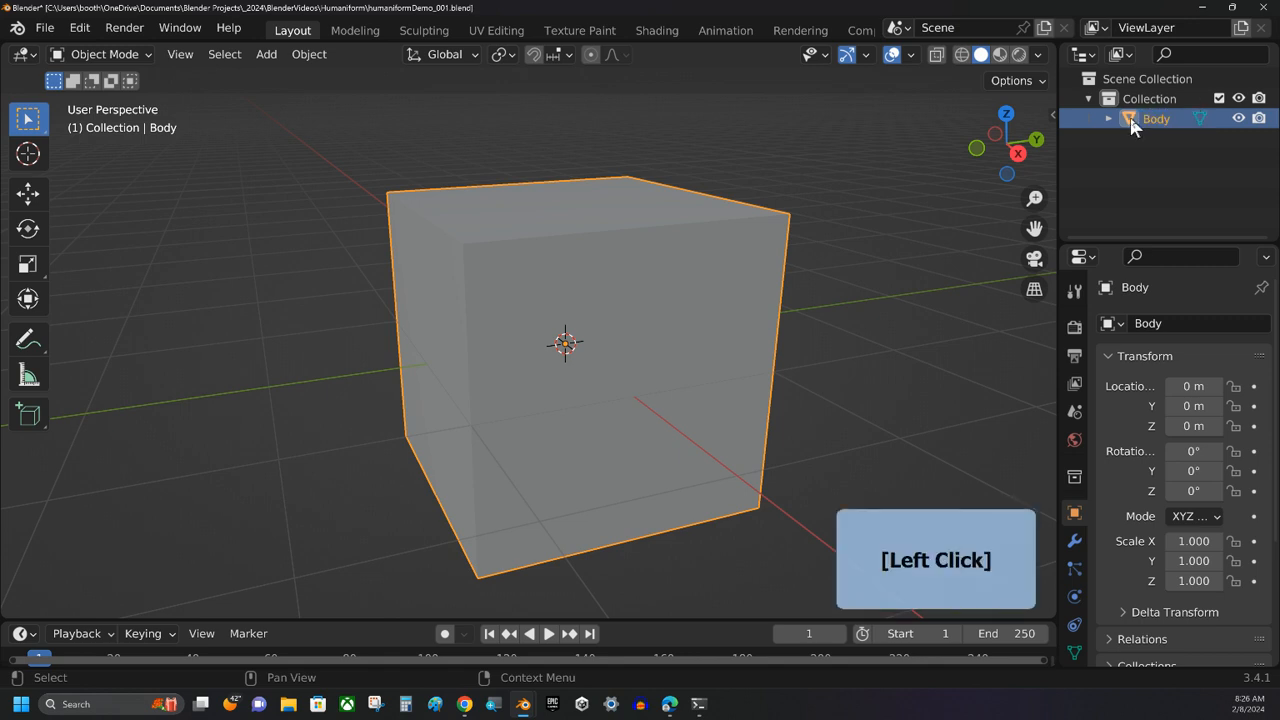
# Scale the Body block down to about 0.328 along the X axis and about 0.794 along the Y axis.
pyautogui.click(534, 271)
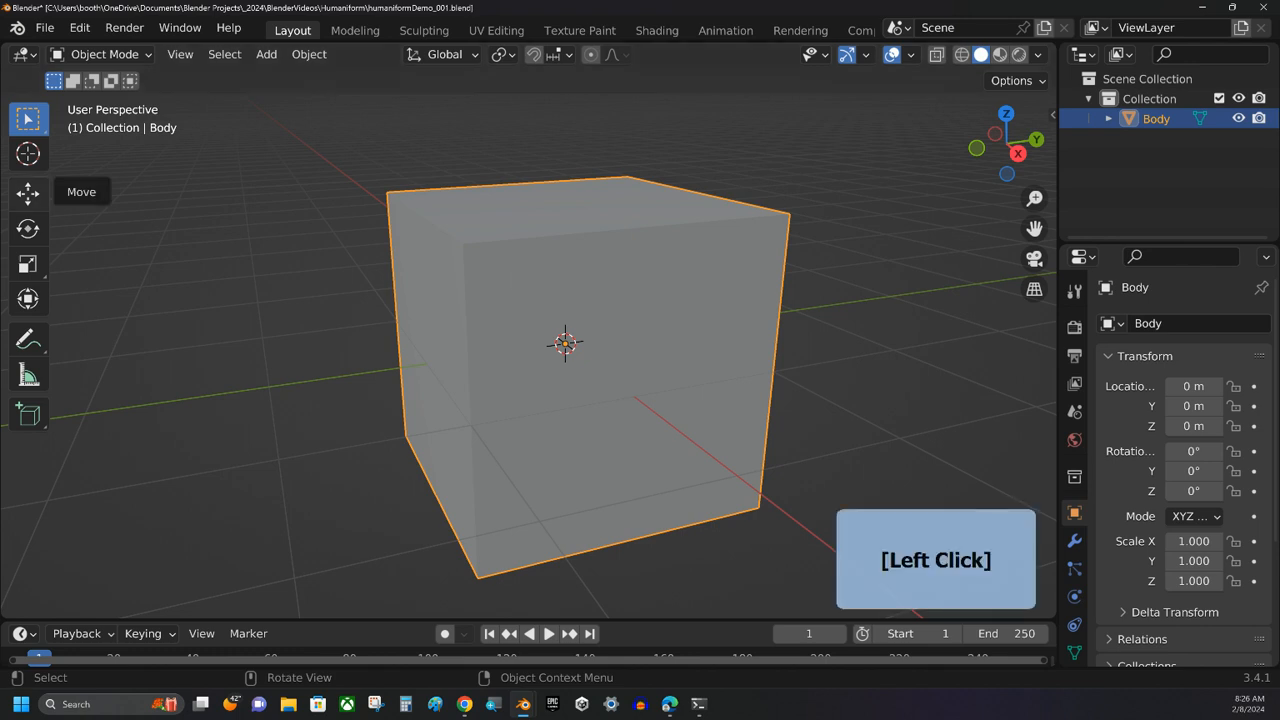
pyautogui.click(28, 263)
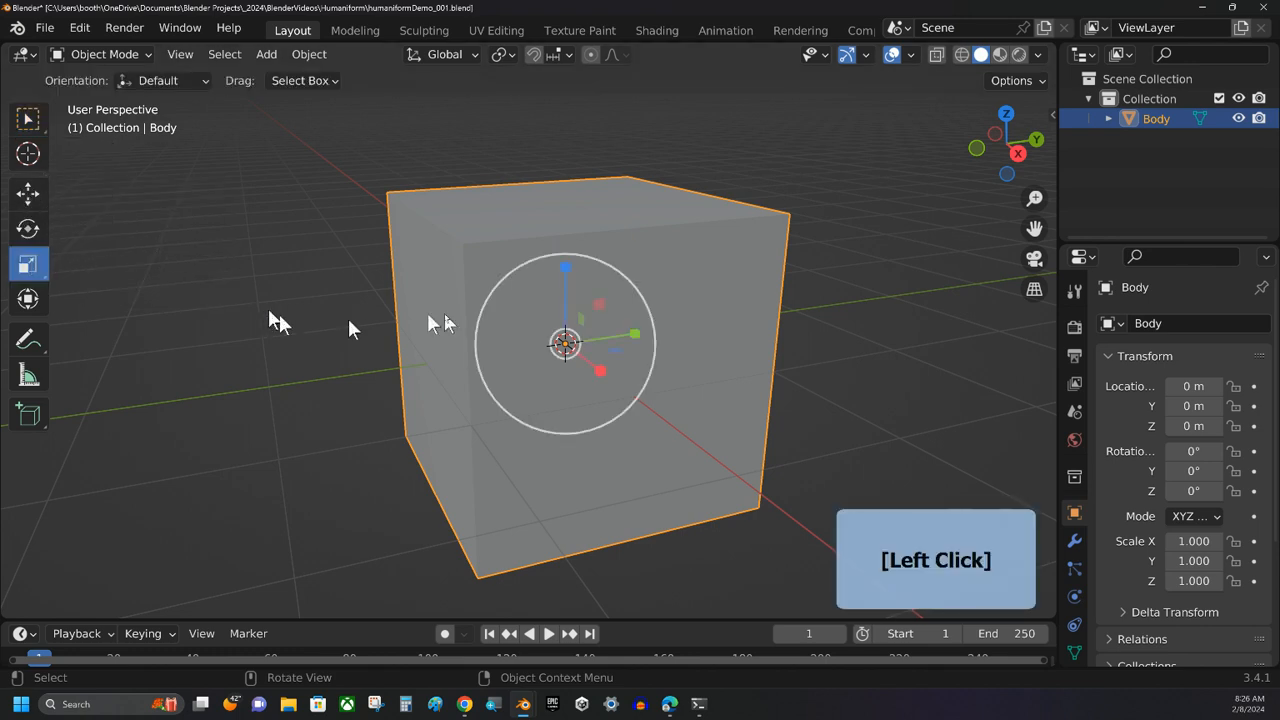
pyautogui.moveTo(349, 328); pyautogui.dragTo(623, 366, button='middle')
pyautogui.moveTo(638, 352); pyautogui.dragTo(600, 357)
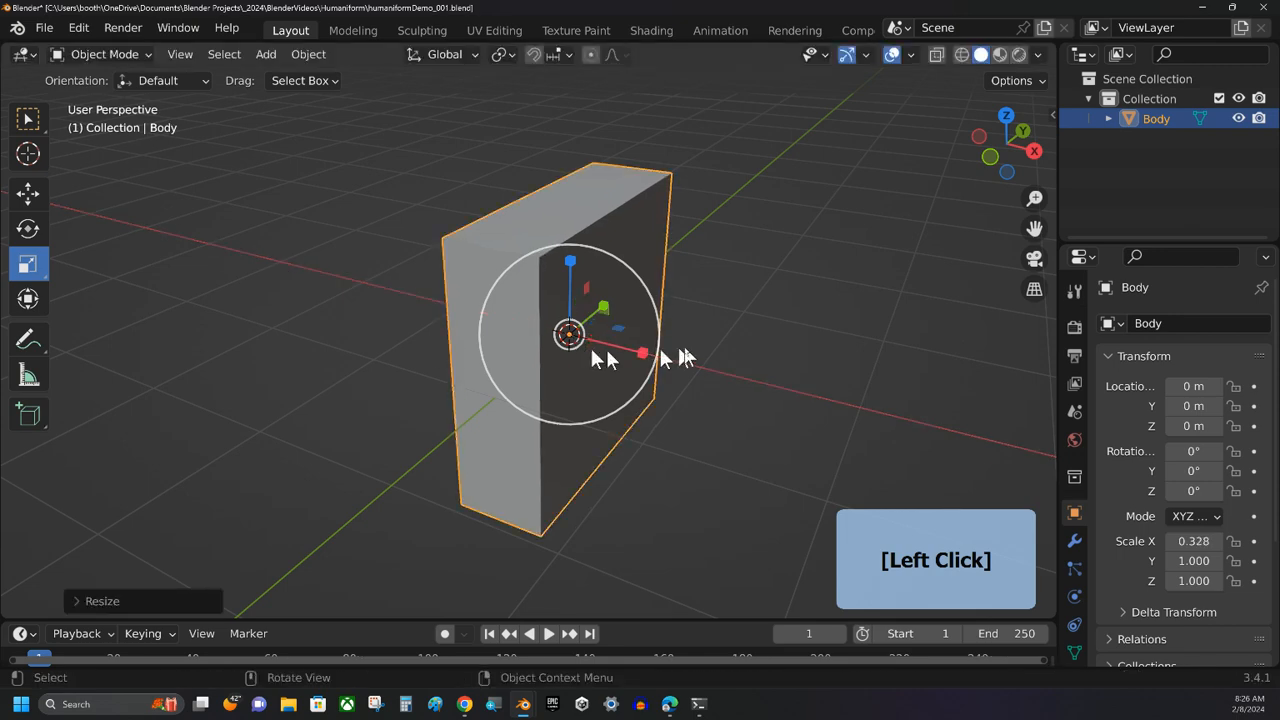
pyautogui.moveTo(600, 357); pyautogui.dragTo(553, 350, button='middle')
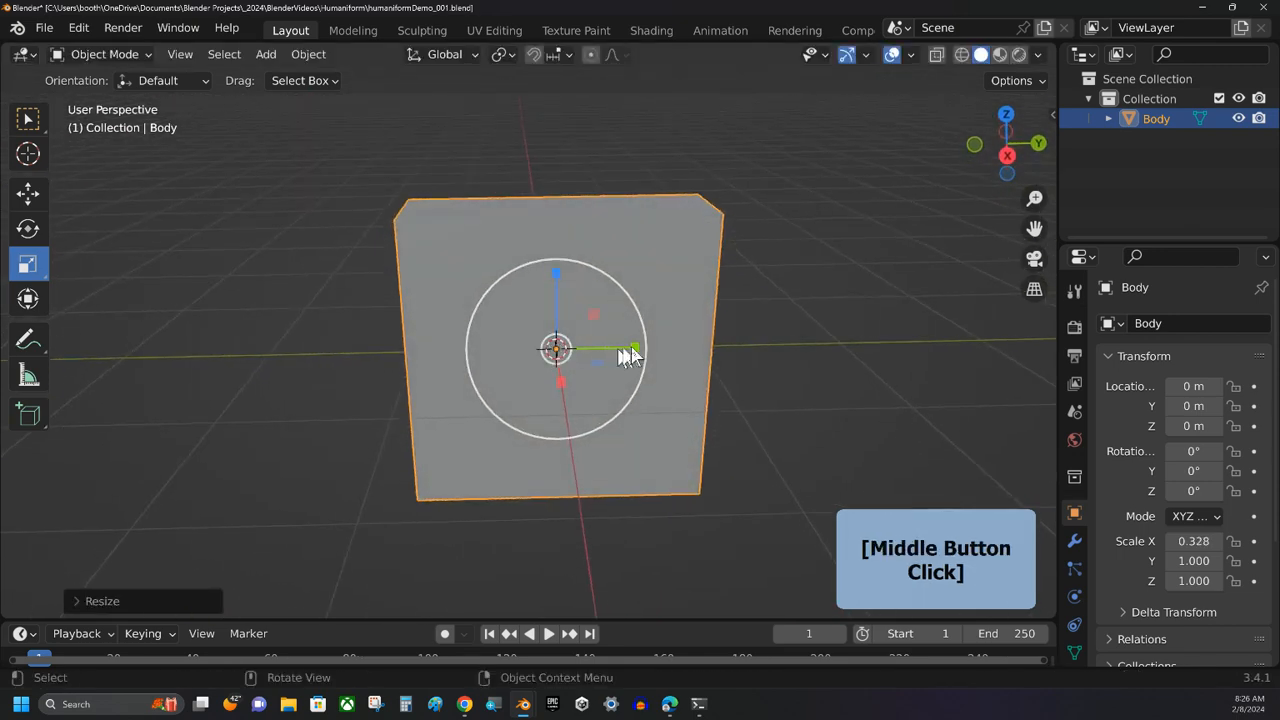
pyautogui.moveTo(632, 350); pyautogui.dragTo(591, 360)
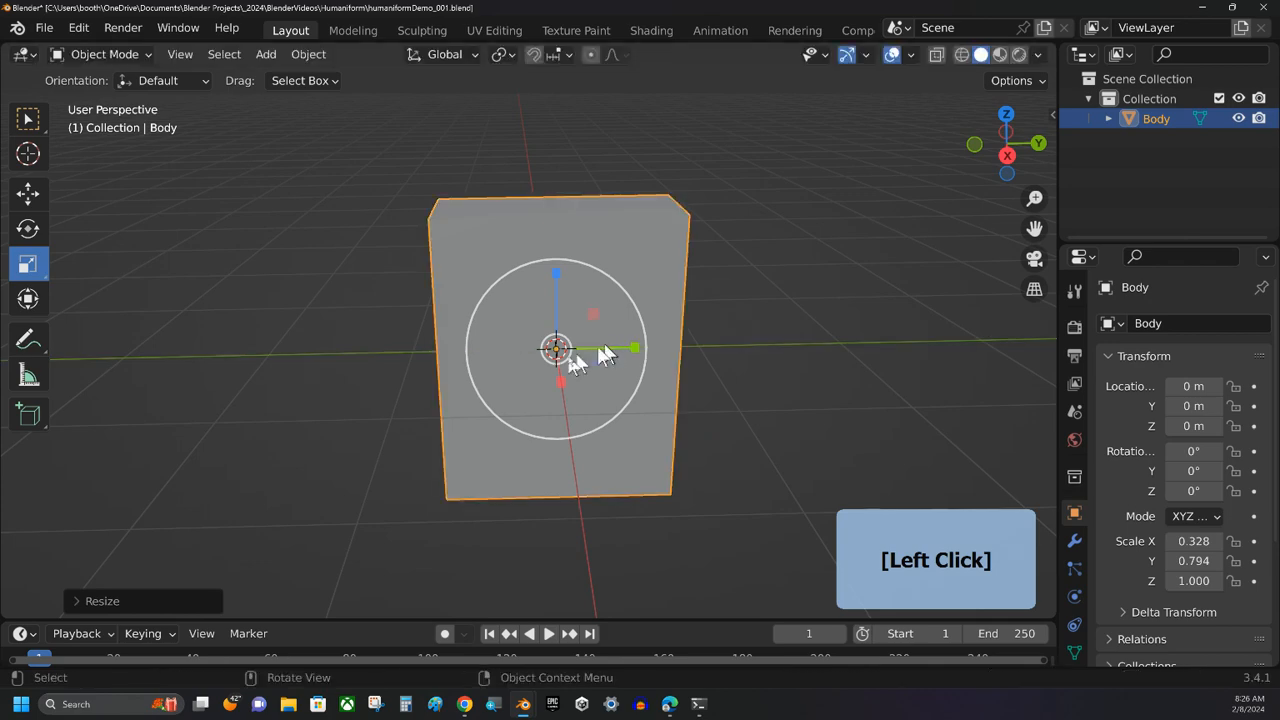
pyautogui.moveTo(591, 360)
pyautogui.mouseDown(button='middle')
pyautogui.moveTo(603, 380)
pyautogui.moveTo(690, 386)
pyautogui.moveTo(566, 386)
pyautogui.moveTo(569, 371)
pyautogui.moveTo(609, 380)
pyautogui.moveTo(597, 371)
pyautogui.mouseUp(button='middle')
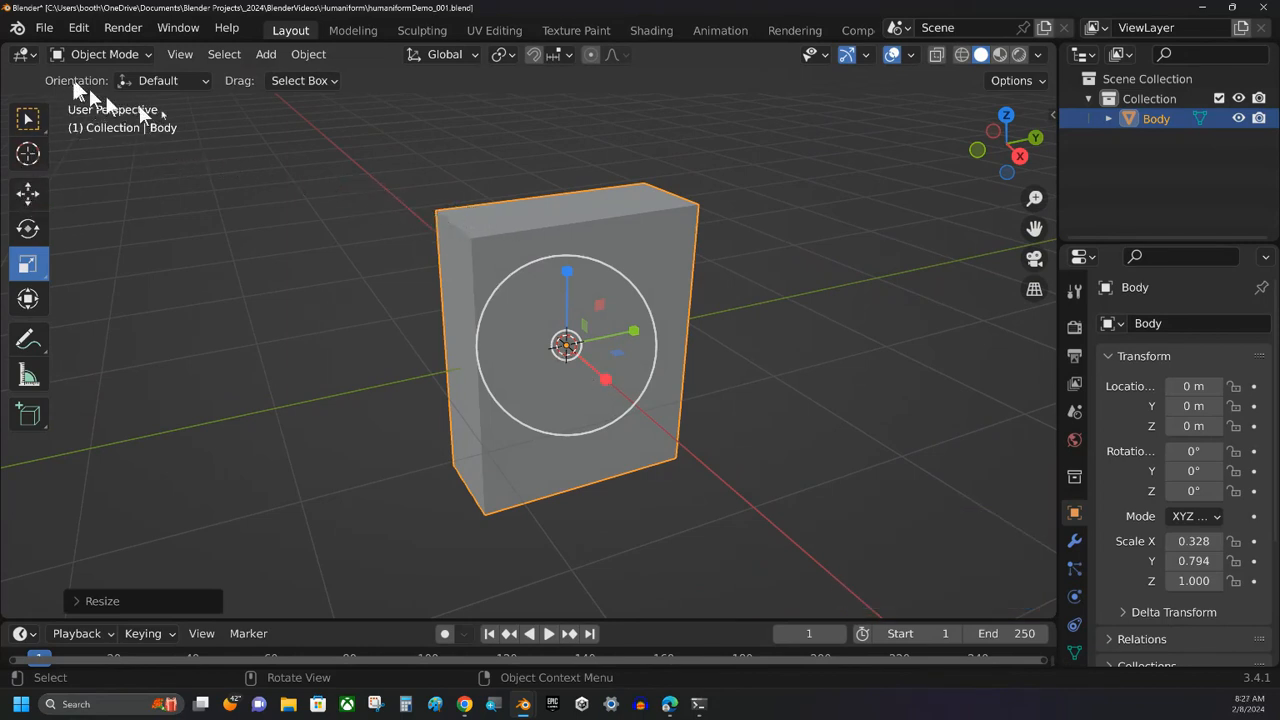
# Put the Body block into Edit Mode with face selection active.
pyautogui.click(135, 55)
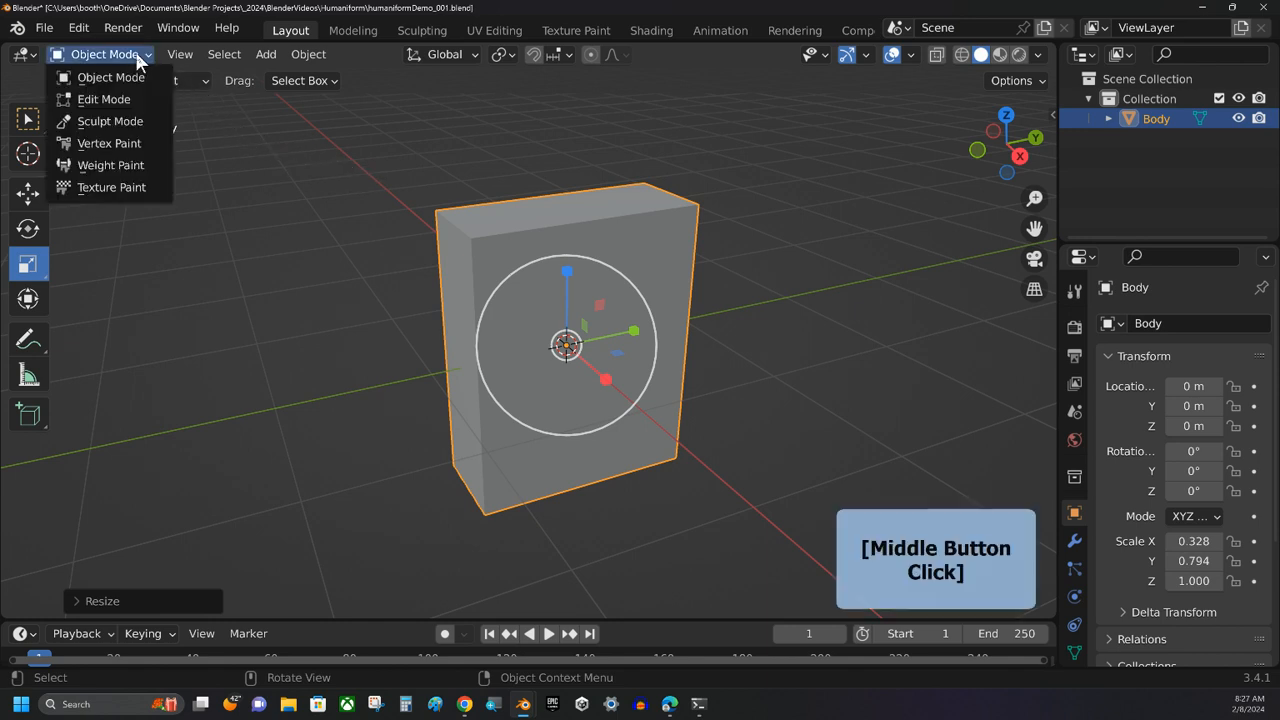
pyautogui.click(117, 98)
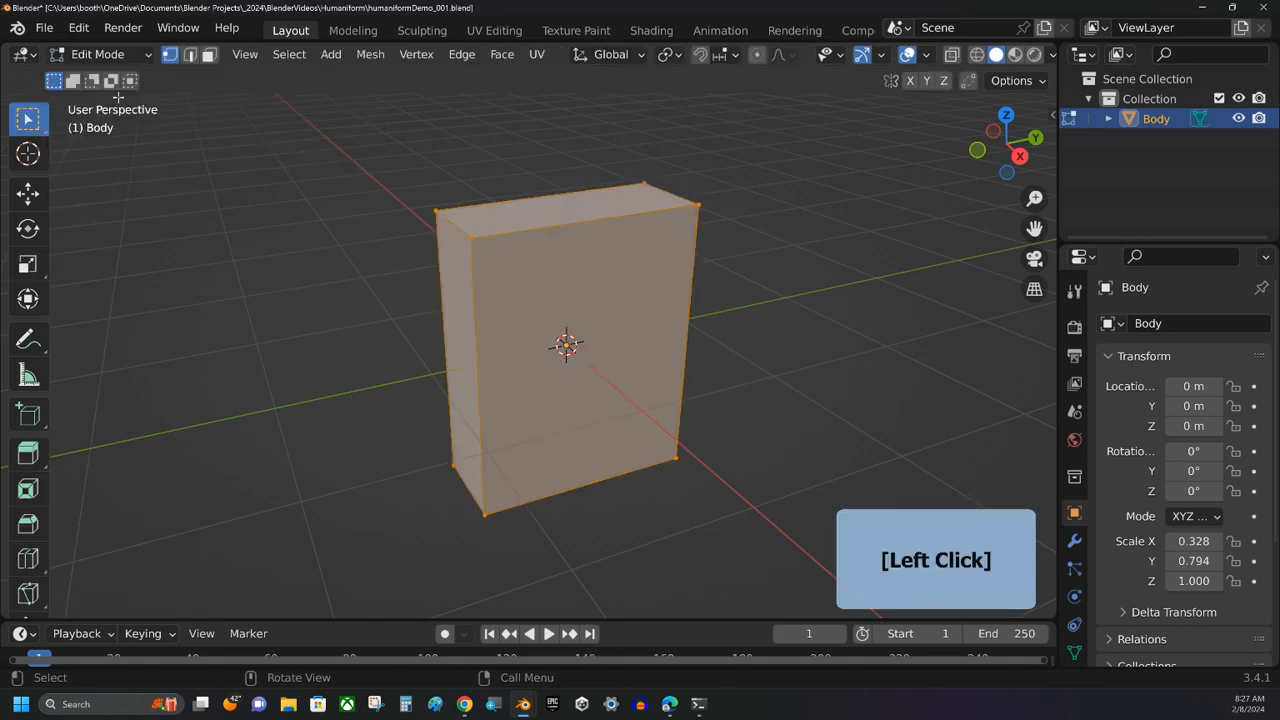
pyautogui.click(191, 57)
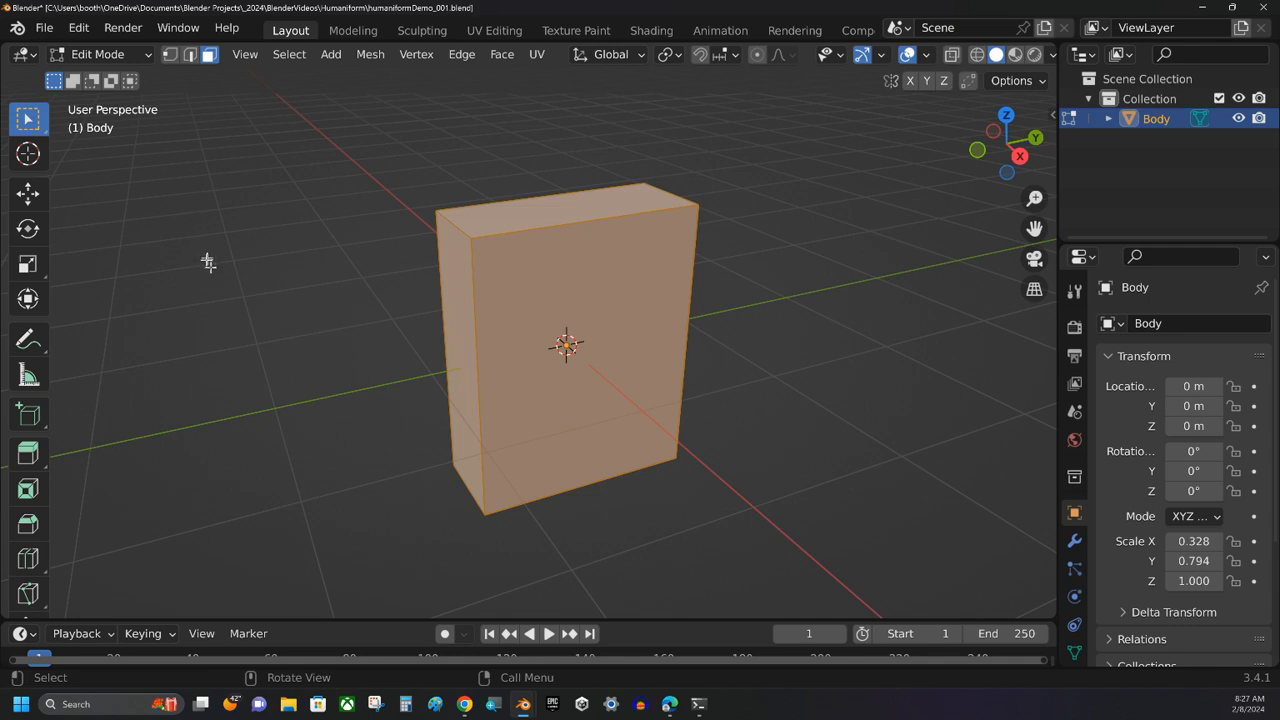
pyautogui.moveTo(208, 262)
pyautogui.mouseDown(button='middle')
pyautogui.moveTo(229, 280)
pyautogui.moveTo(200, 263)
pyautogui.moveTo(206, 277)
pyautogui.moveTo(255, 284)
pyautogui.moveTo(214, 277)
pyautogui.mouseUp(button='middle')
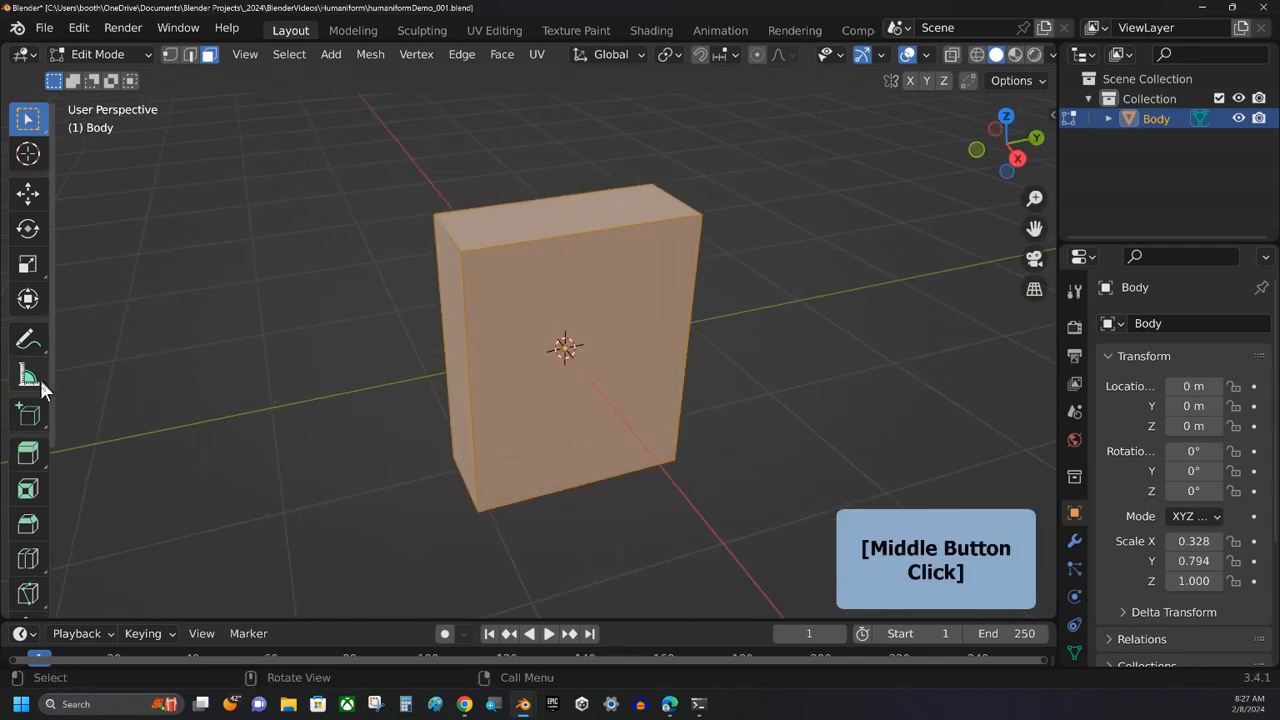
# Inset the top face of the Body block to leave a narrow border around it.
pyautogui.click(556, 218)
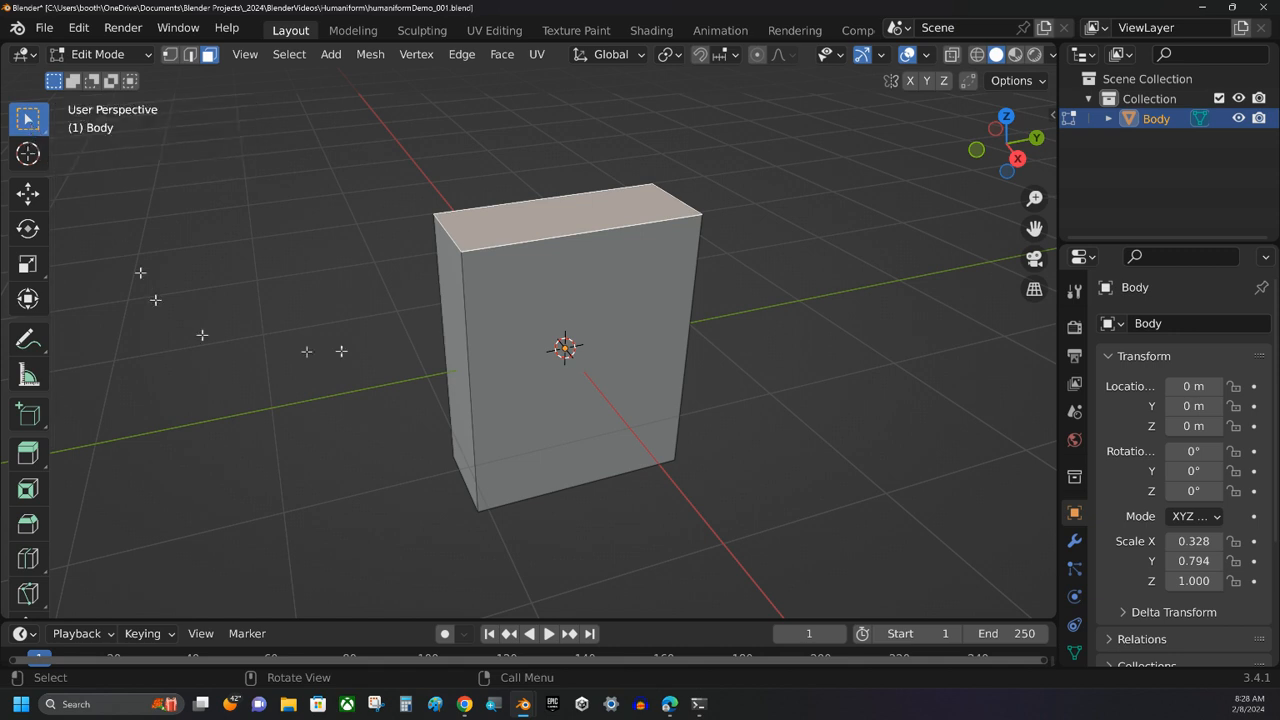
pyautogui.click(541, 213)
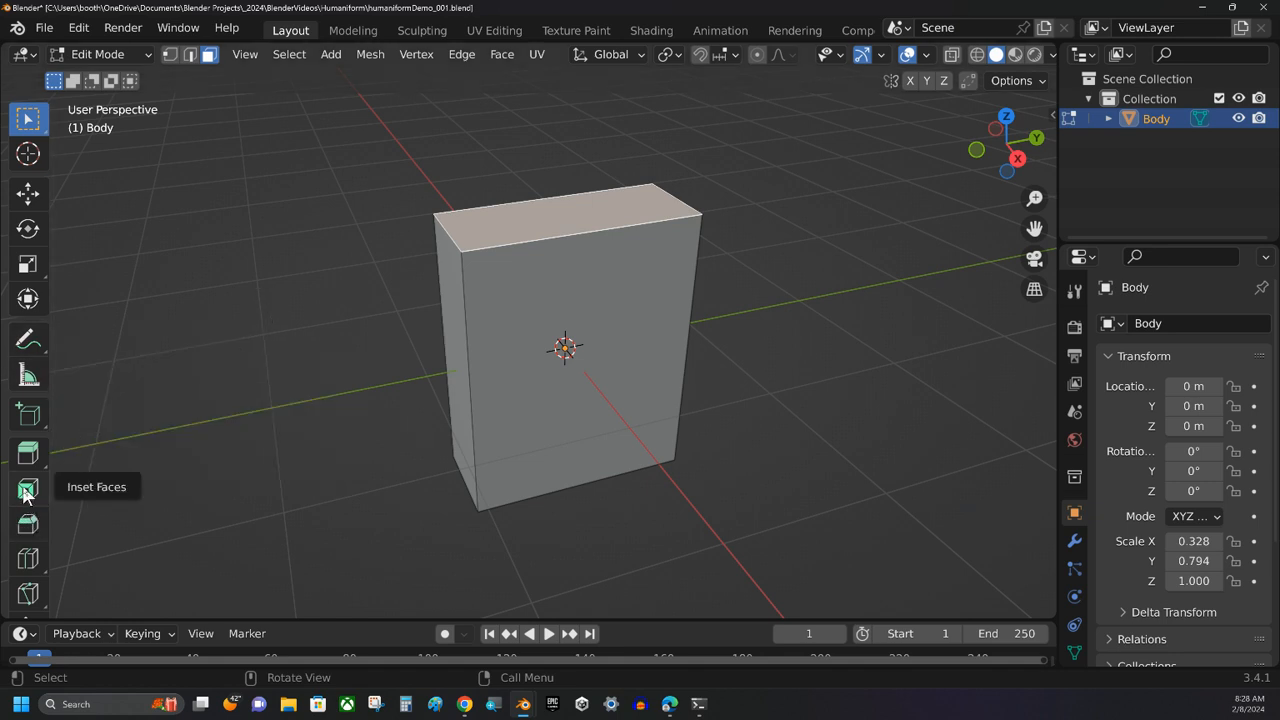
pyautogui.click(27, 492)
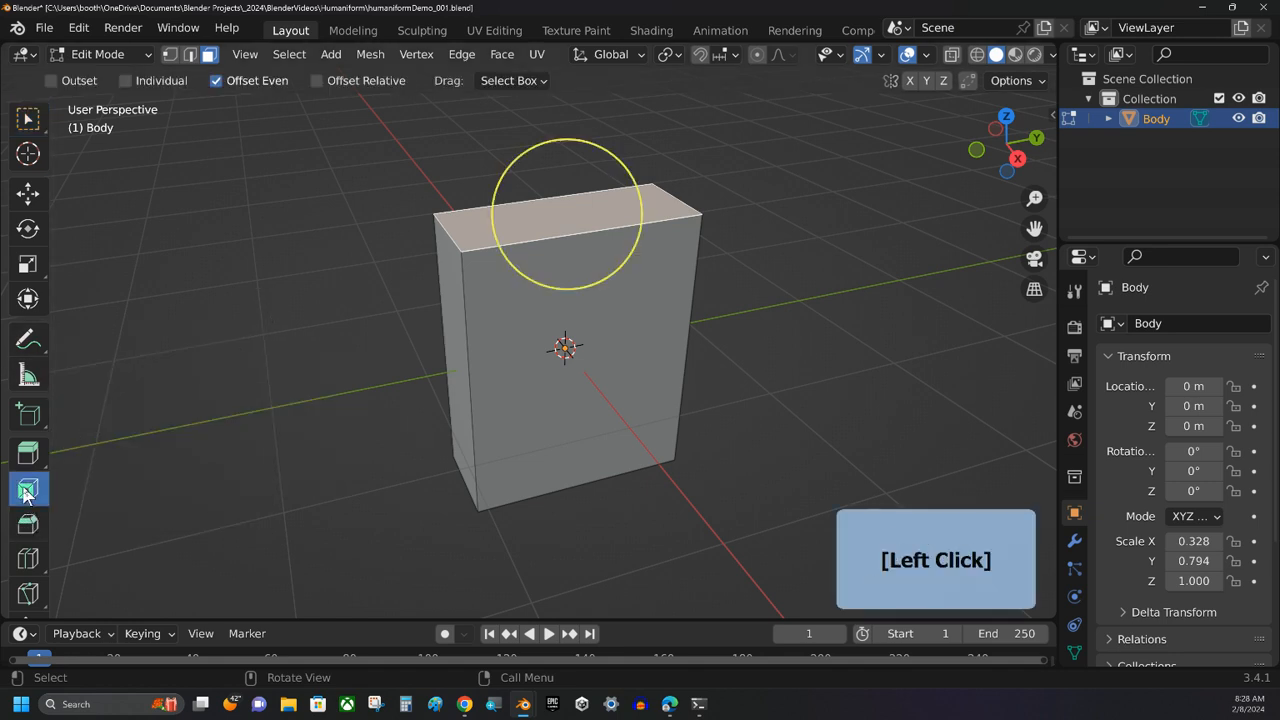
pyautogui.click(538, 150)
pyautogui.moveTo(538, 150); pyautogui.dragTo(545, 158)
pyautogui.moveTo(634, 149); pyautogui.dragTo(608, 200, button='middle')
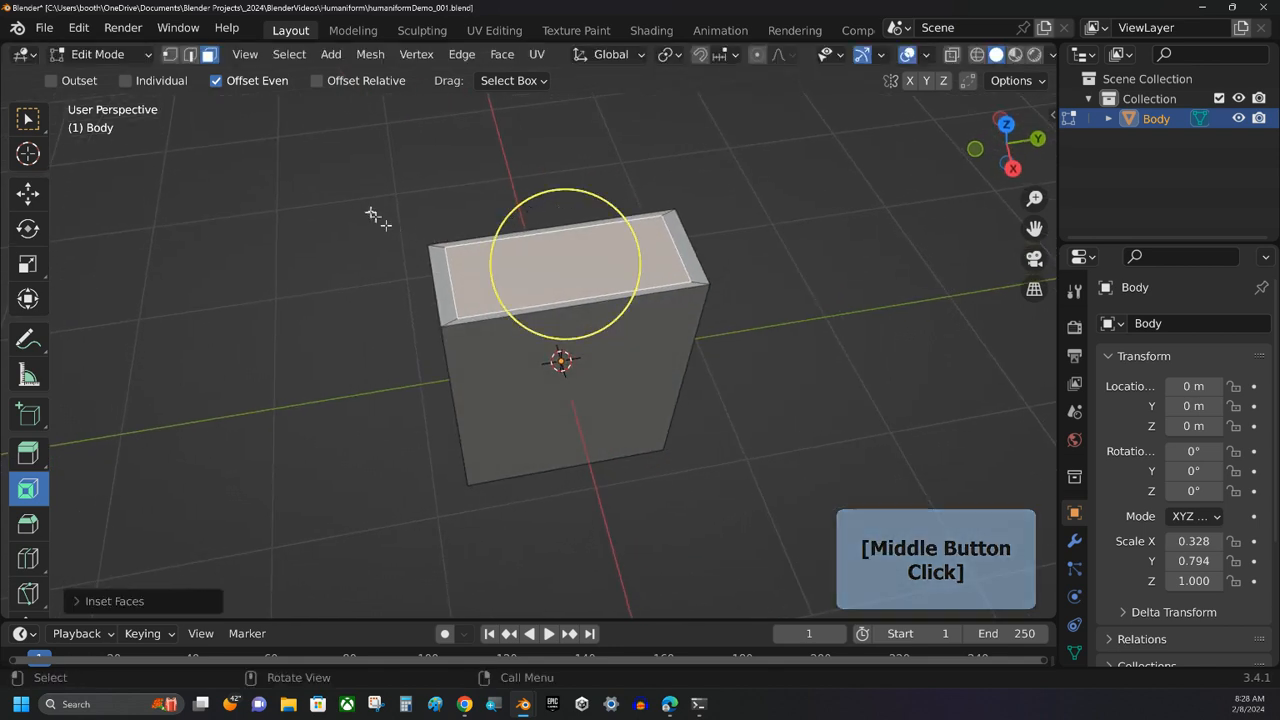
# Scale the inset top face to about 0.9 along the X axis.
pyautogui.click(28, 267)
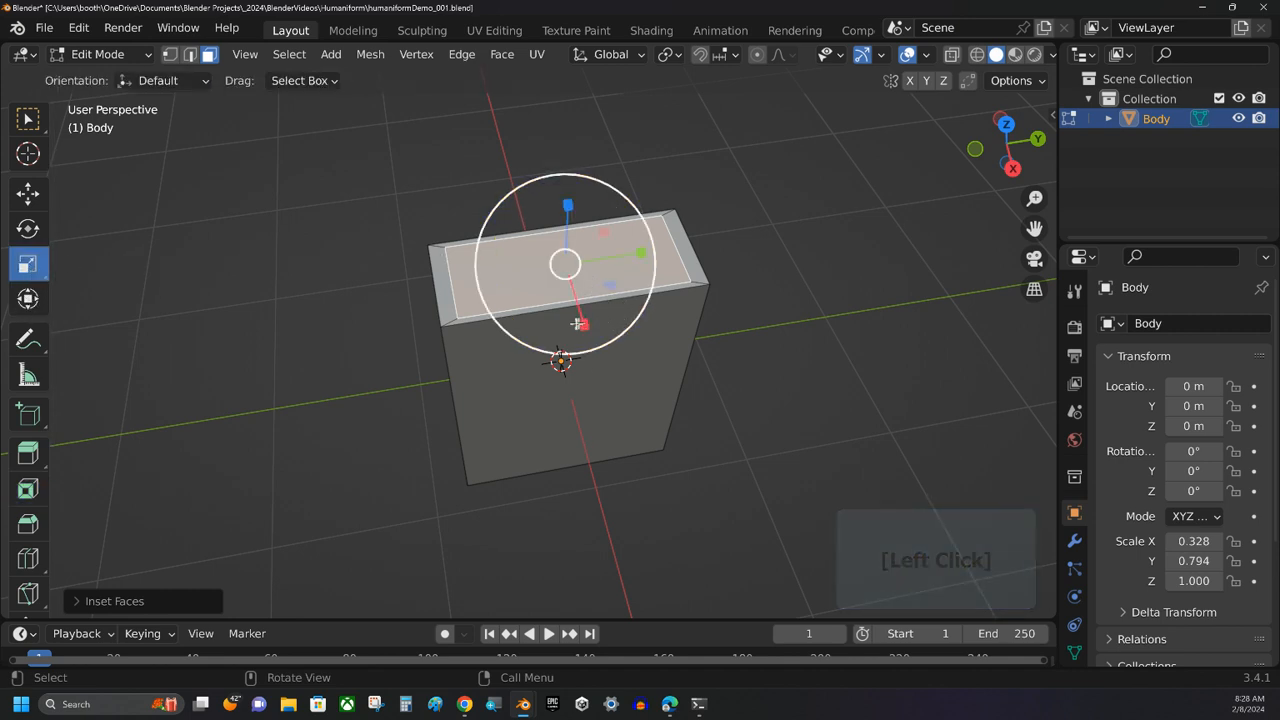
pyautogui.moveTo(582, 323); pyautogui.dragTo(581, 313)
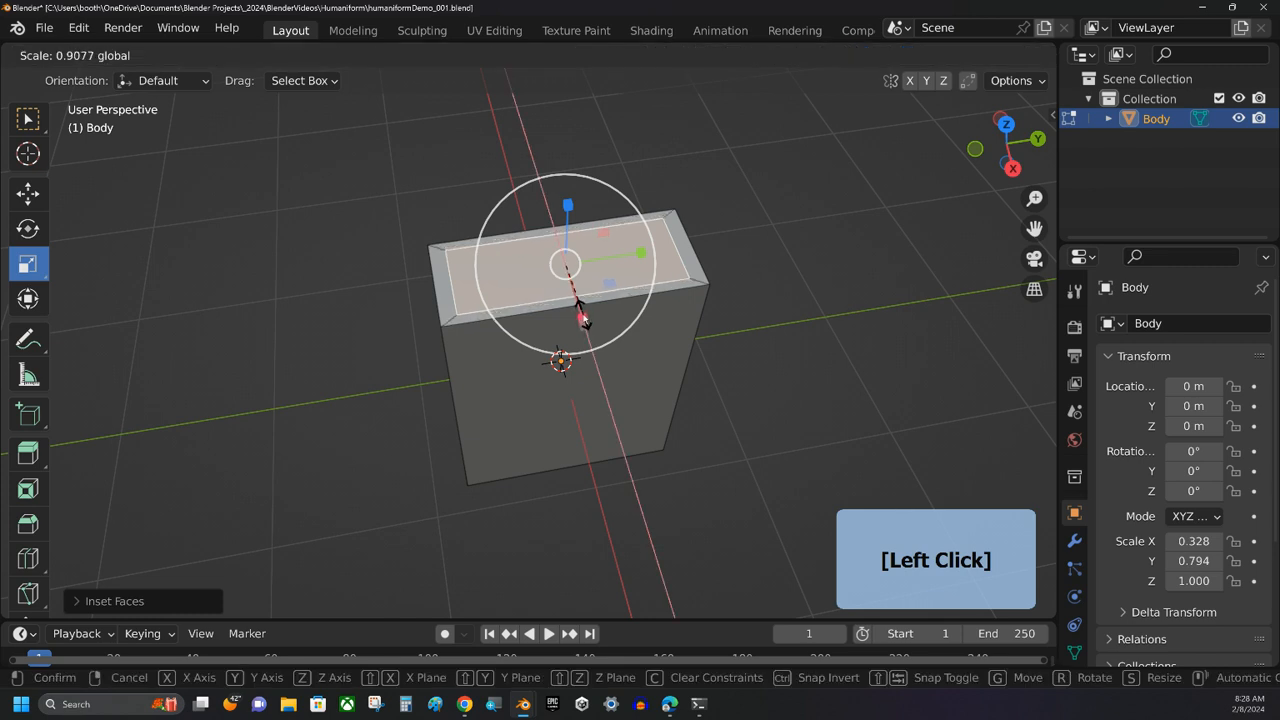
pyautogui.moveTo(582, 316); pyautogui.dragTo(582, 318)
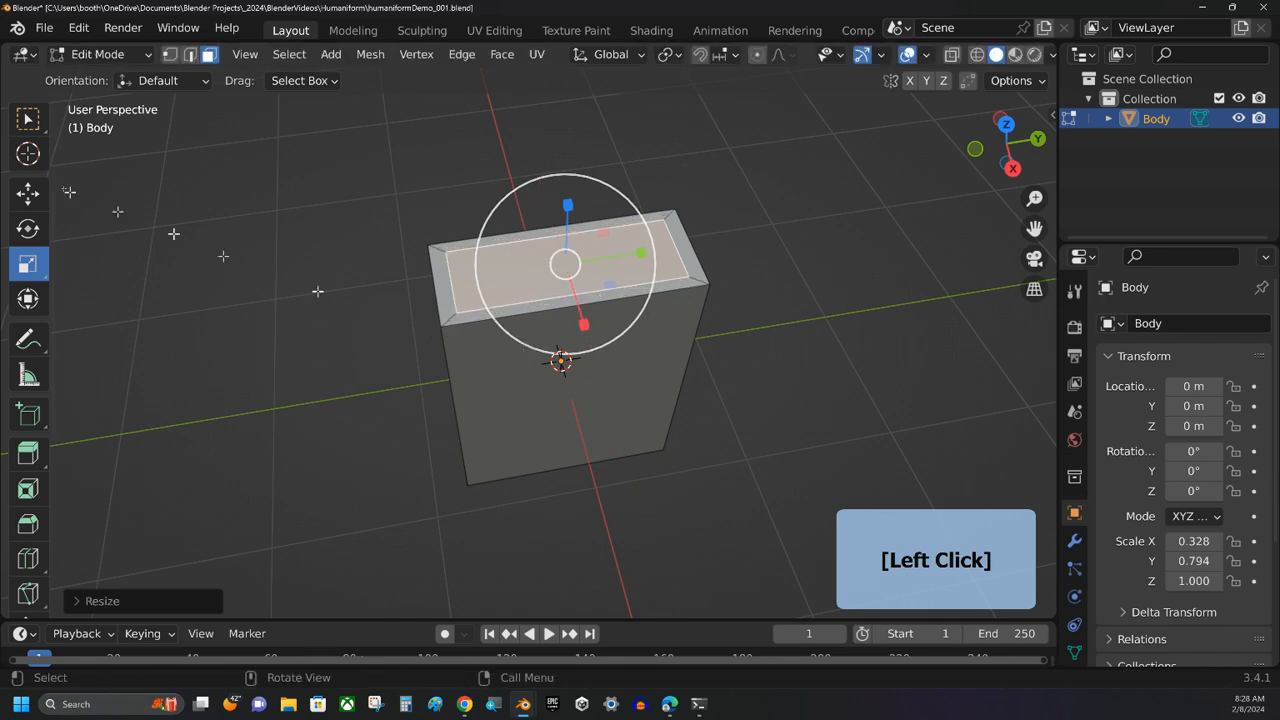
# Raise the inset top face slightly along Z to form sloped shoulders and shorten it slightly along Y.
pyautogui.click(27, 195)
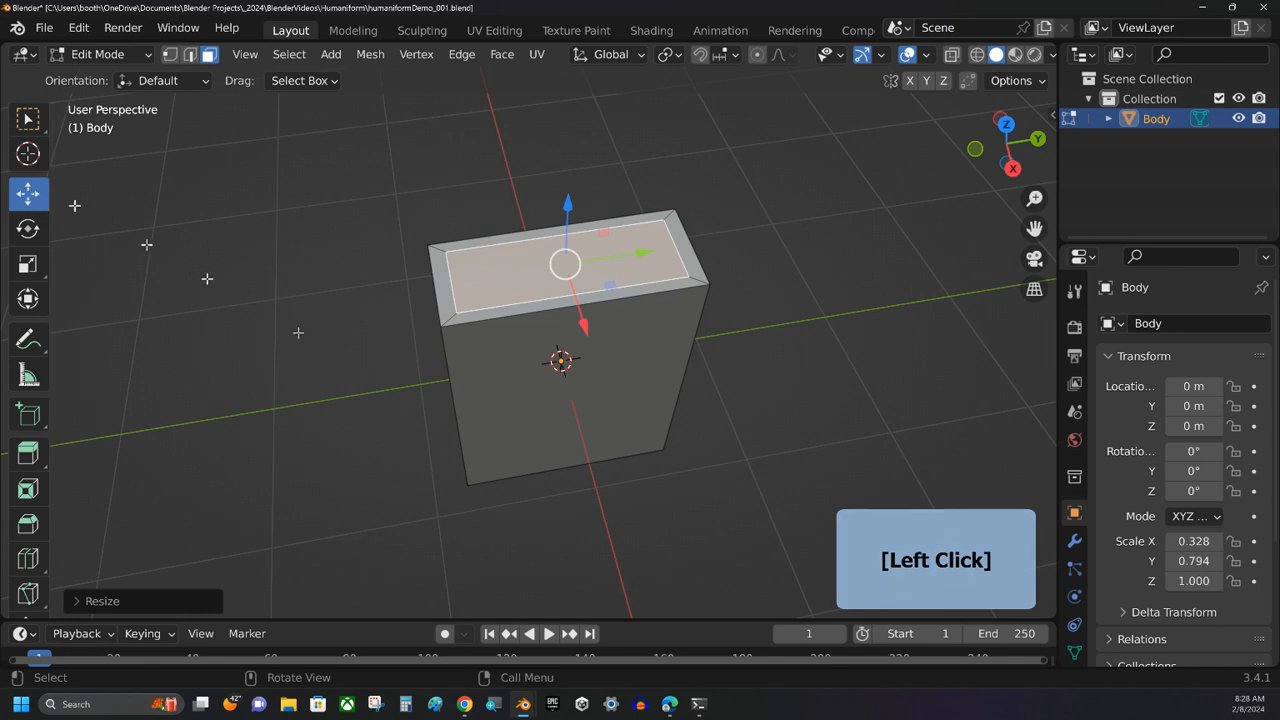
pyautogui.moveTo(366, 389); pyautogui.dragTo(340, 306, button='middle')
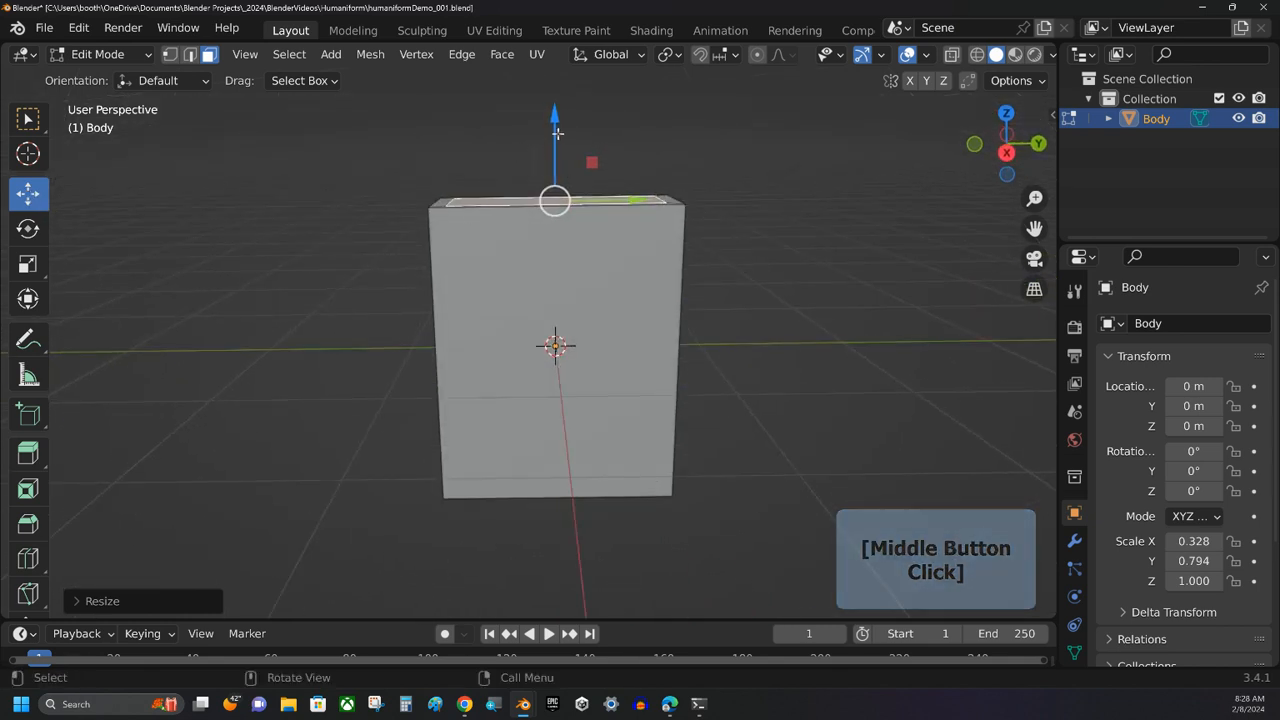
pyautogui.moveTo(555, 135); pyautogui.dragTo(555, 118)
pyautogui.moveTo(351, 163); pyautogui.dragTo(391, 223, button='middle')
pyautogui.click(28, 263)
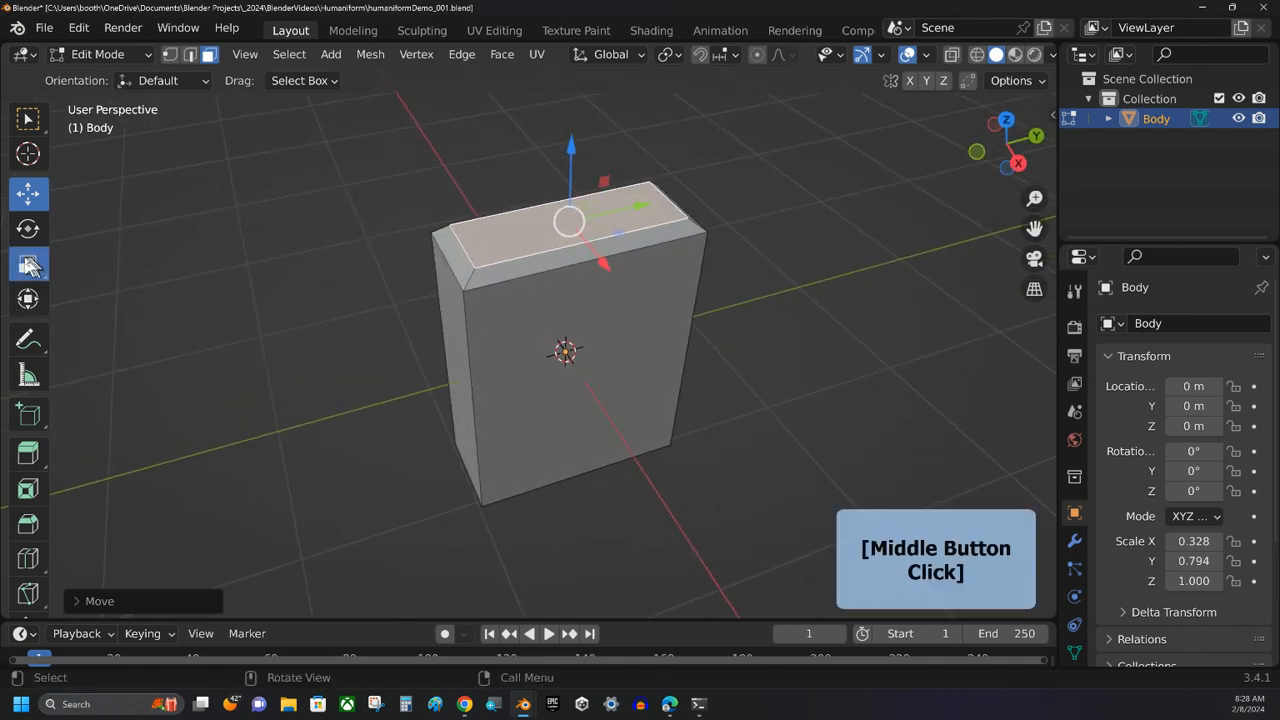
pyautogui.moveTo(641, 206); pyautogui.dragTo(633, 208)
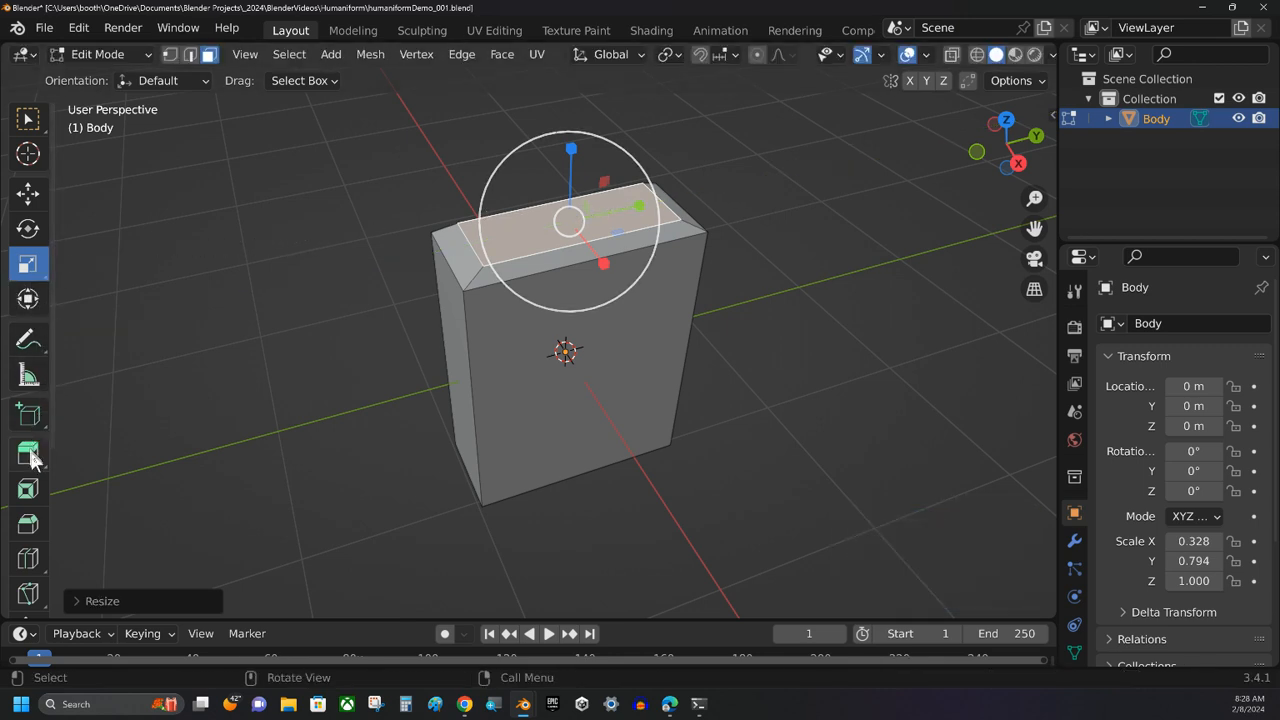
# Inset the raised top face again and shrink the new inner face along Y to a small, nearly square neck base.
pyautogui.click(28, 488)
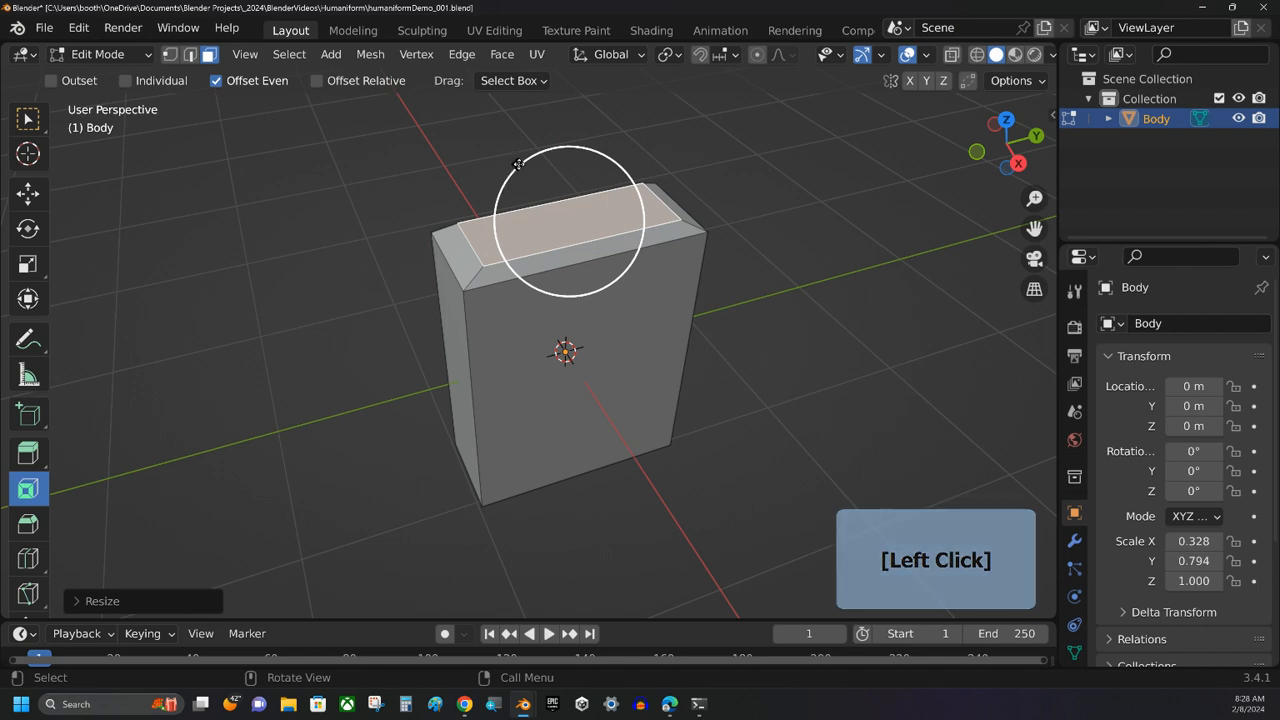
pyautogui.moveTo(512, 165); pyautogui.dragTo(477, 183)
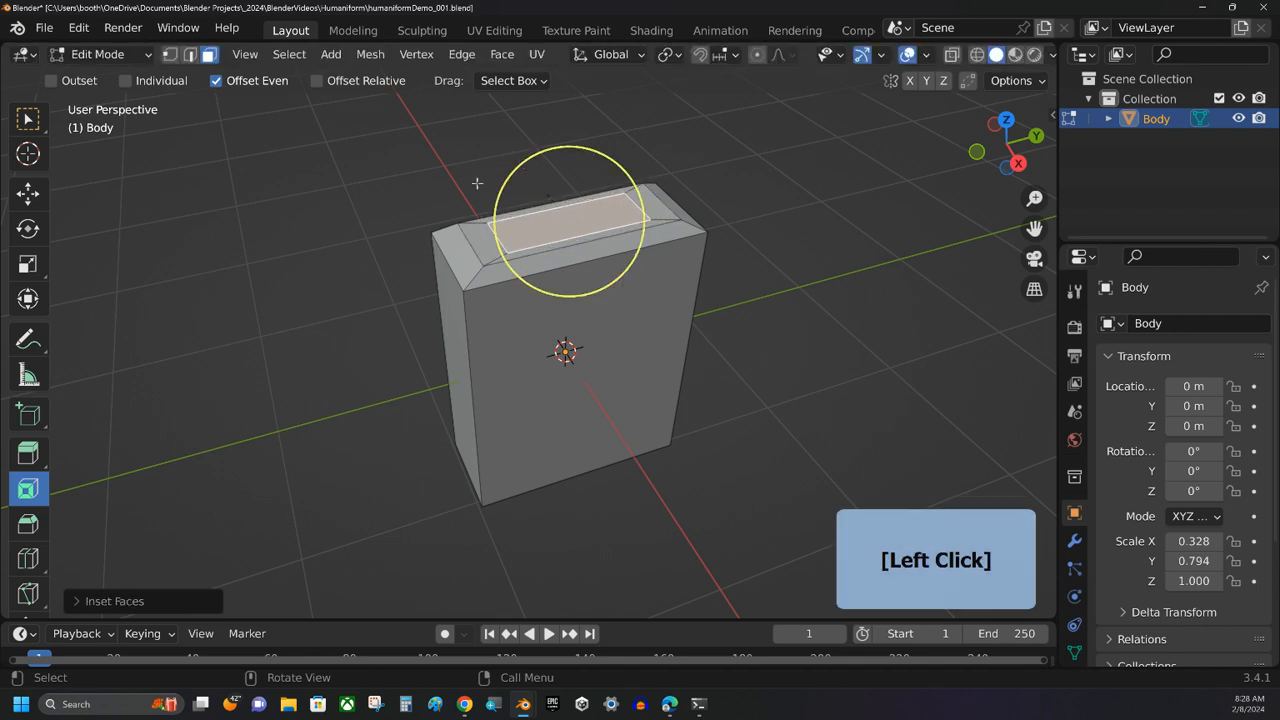
pyautogui.click(28, 263)
pyautogui.moveTo(642, 211); pyautogui.dragTo(590, 213)
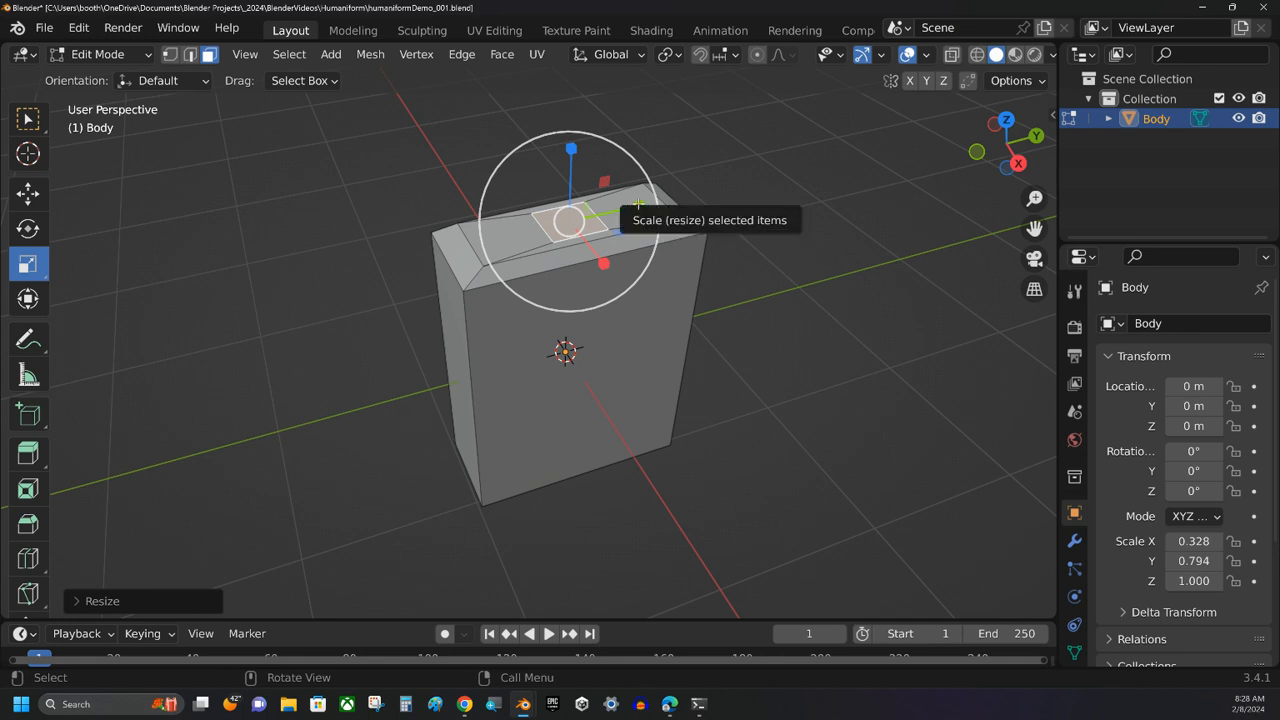
# Raise the small neck base face slightly along Z so the shoulders slope up towards it.
pyautogui.click(27, 193)
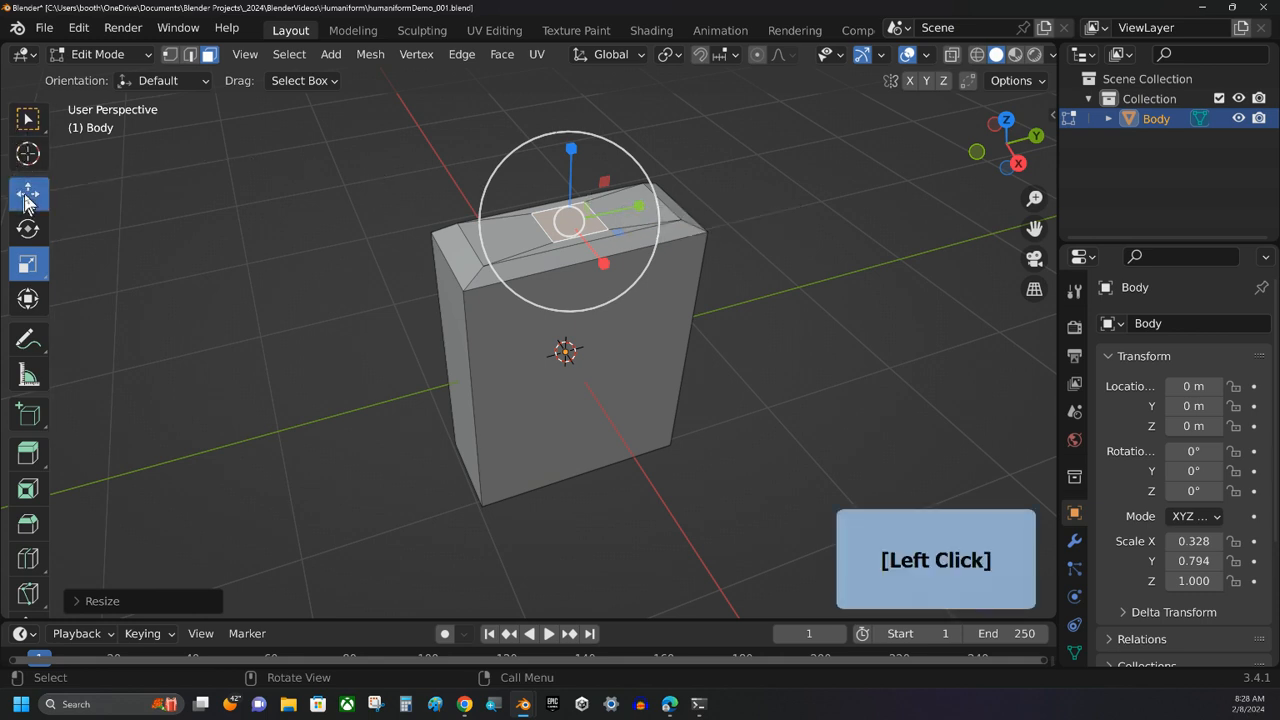
pyautogui.moveTo(570, 158); pyautogui.dragTo(571, 149)
pyautogui.moveTo(571, 149); pyautogui.dragTo(656, 229, button='middle')
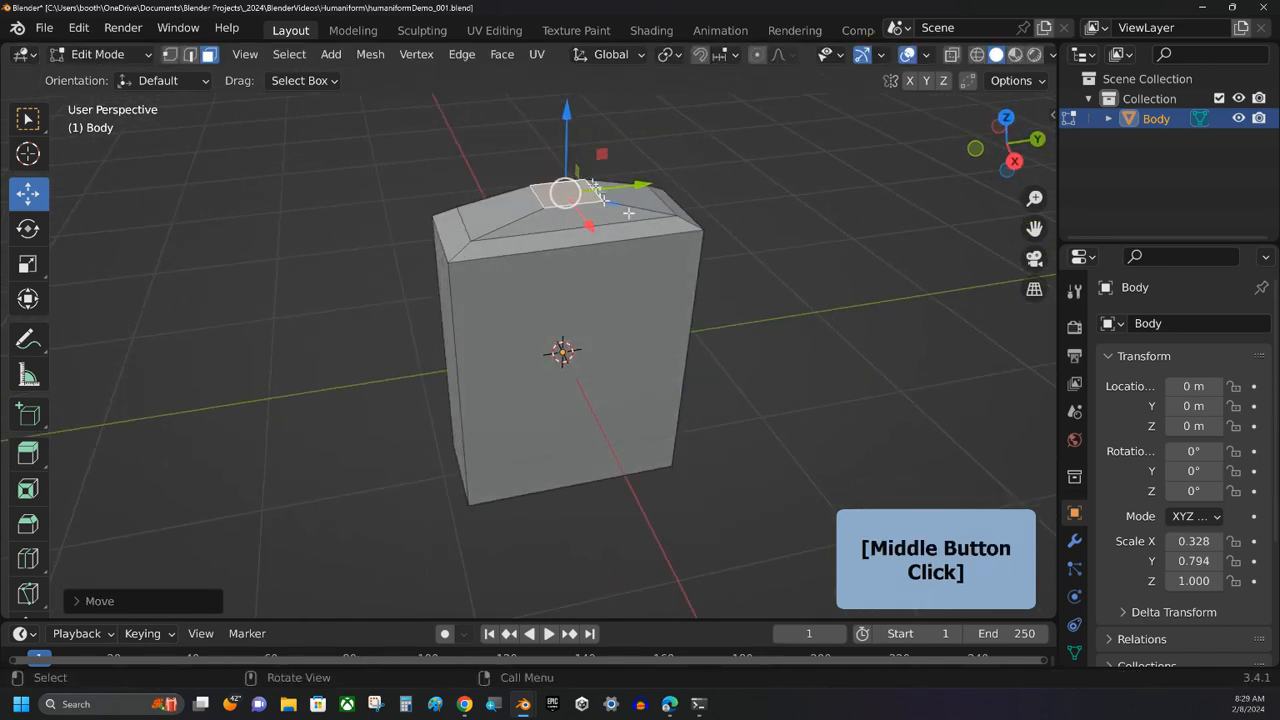
pyautogui.moveTo(454, 187); pyautogui.dragTo(458, 209, button='middle')
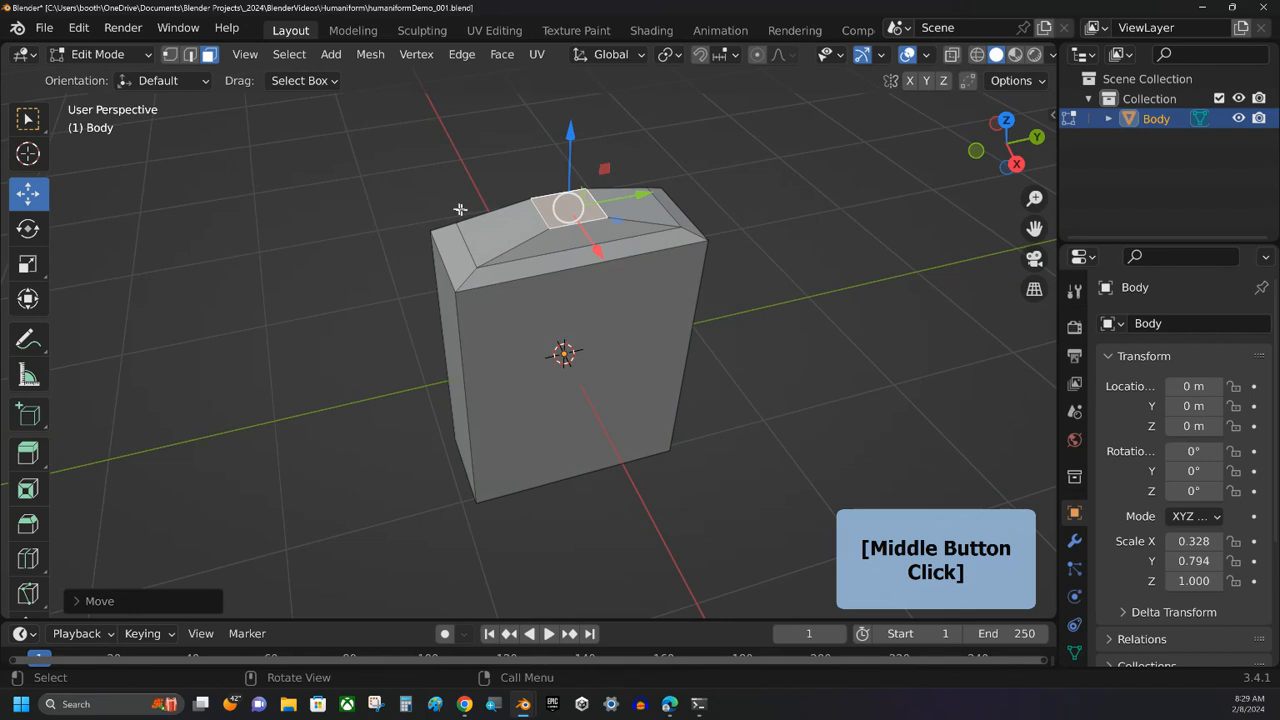
# Extrude the neck base face upward a short distance to form the neck.
pyautogui.middleClick(33, 458)
pyautogui.click(33, 458)
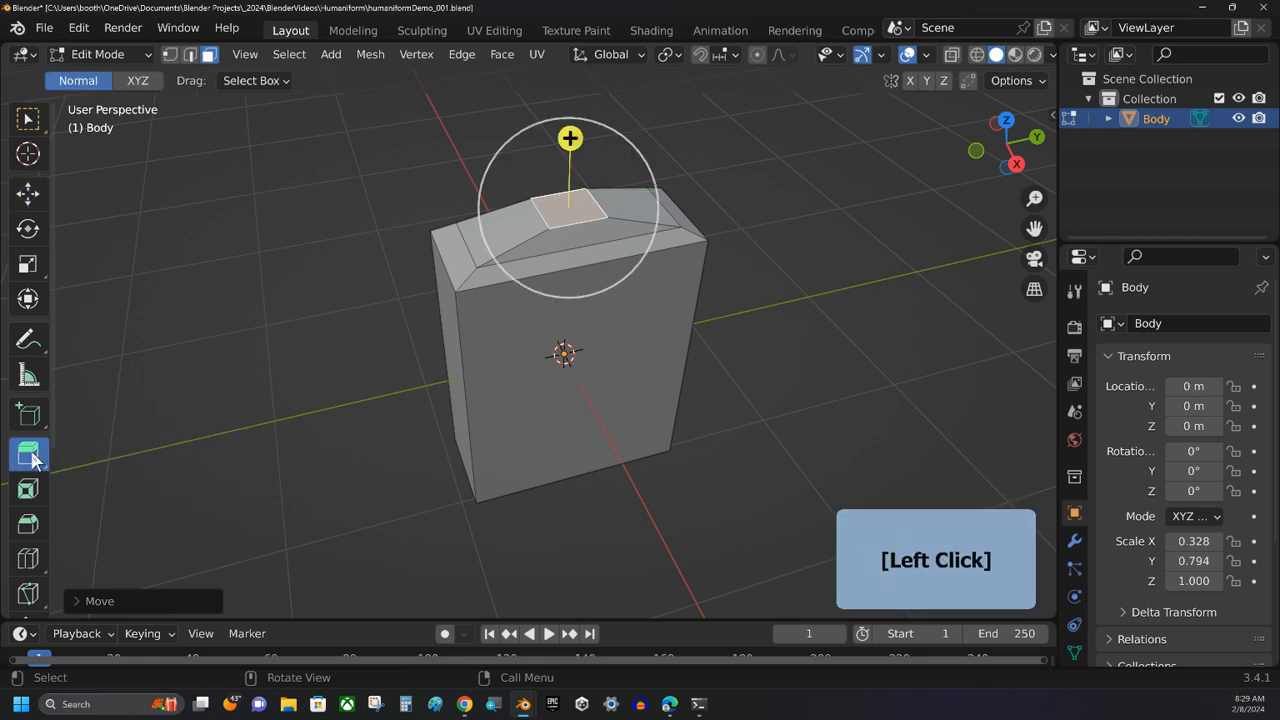
pyautogui.moveTo(571, 137); pyautogui.dragTo(571, 122)
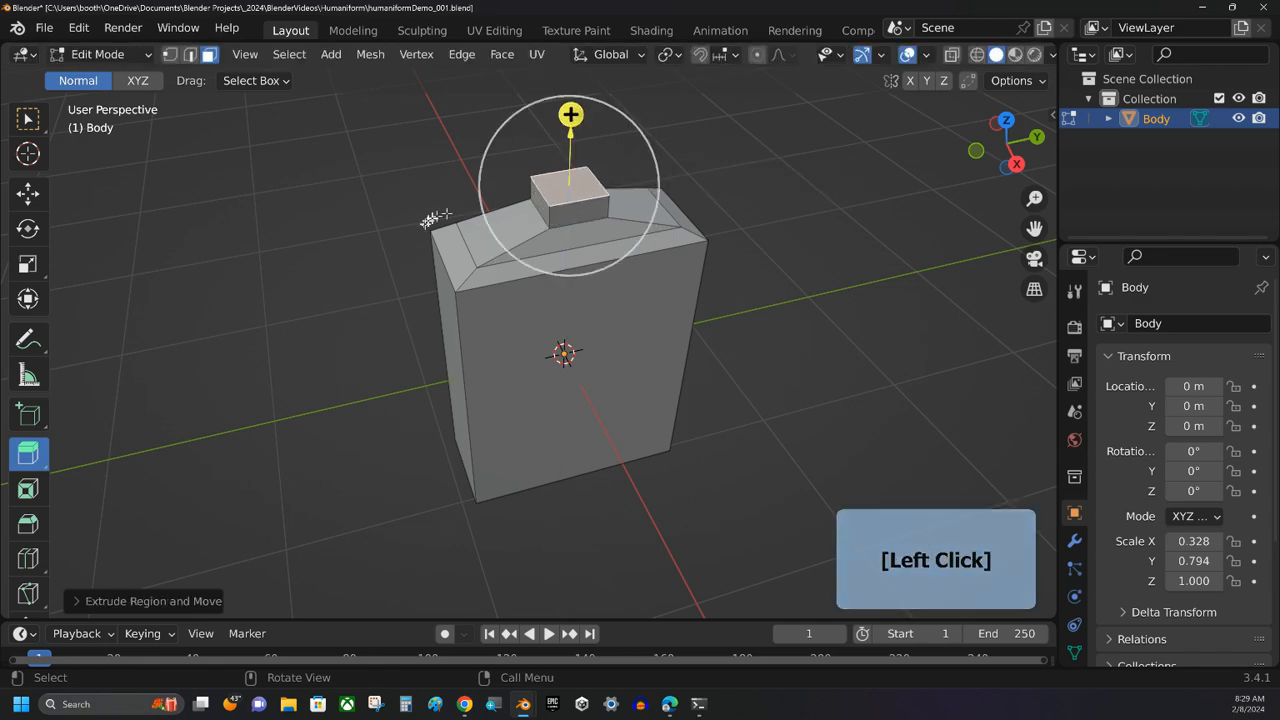
pyautogui.moveTo(571, 122); pyautogui.dragTo(360, 174, button='middle')
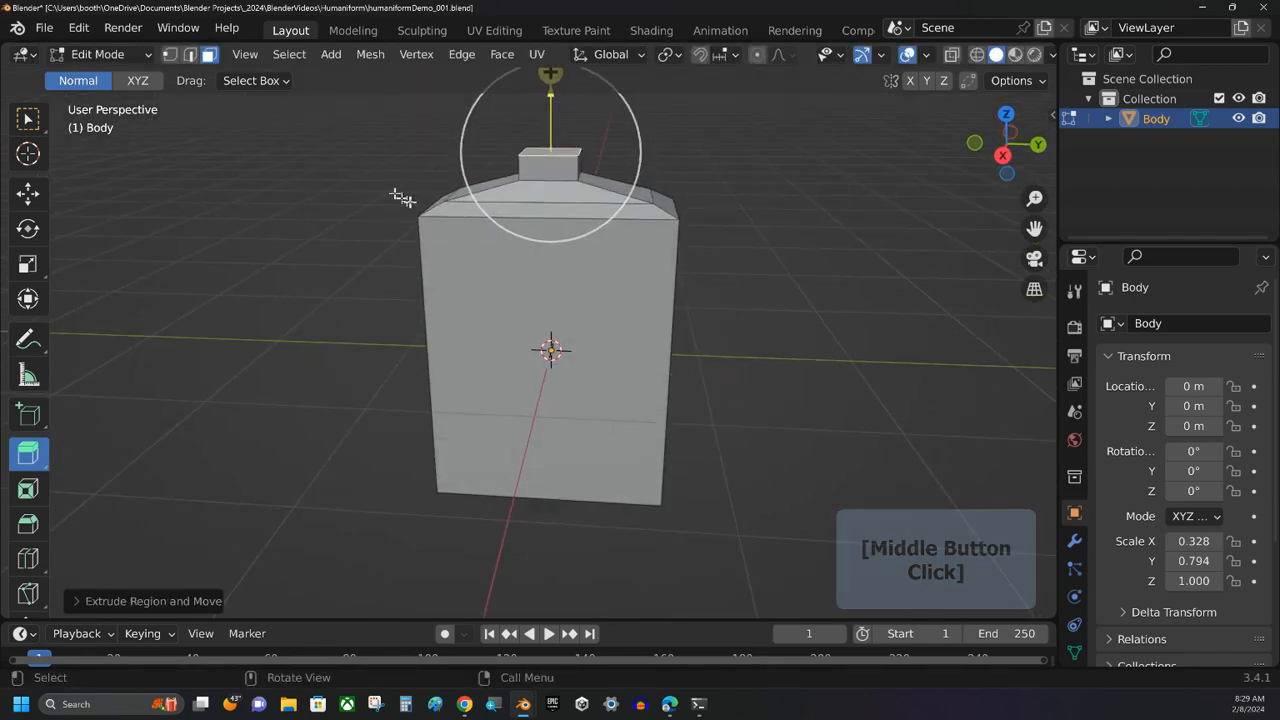
# Extrude the neck's top face up a little more and scale it uniformly to about 1.3 as the flared head base.
pyautogui.keyDown('shift'); pyautogui.moveTo(414, 206); pyautogui.dragTo(425, 353, button='middle'); pyautogui.keyUp('shift')
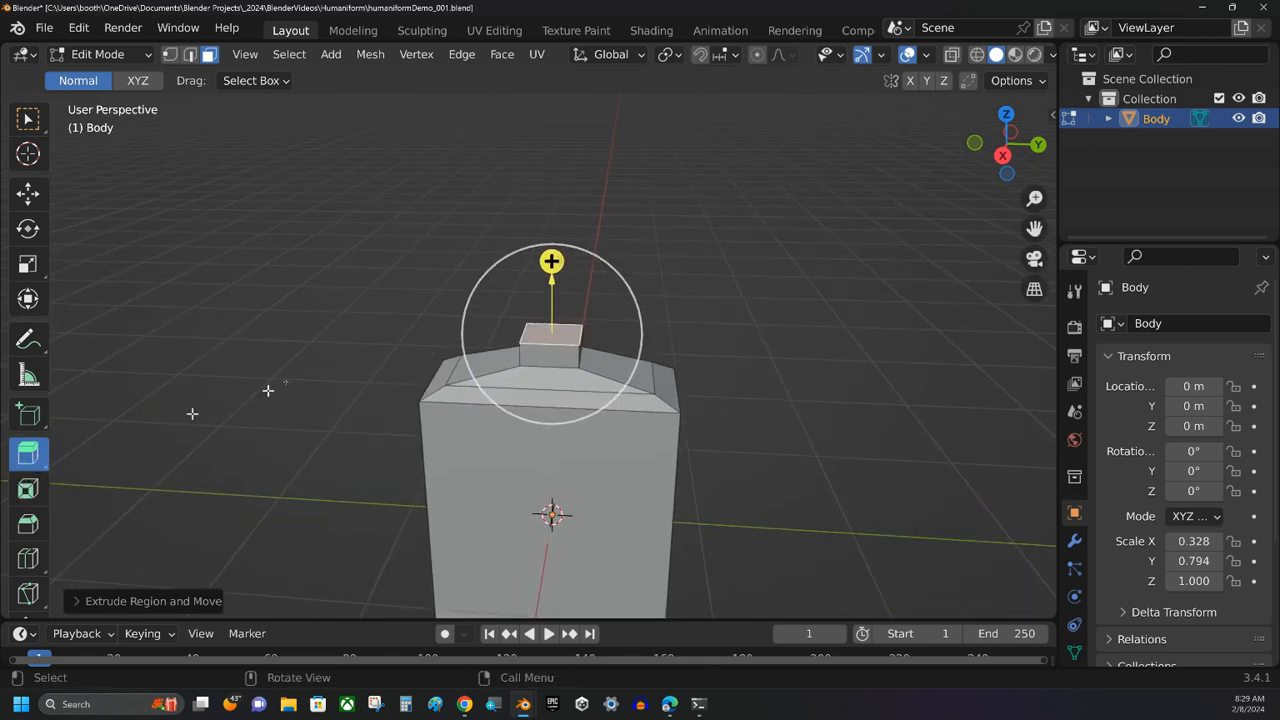
pyautogui.moveTo(552, 261); pyautogui.dragTo(555, 243)
pyautogui.click(27, 263)
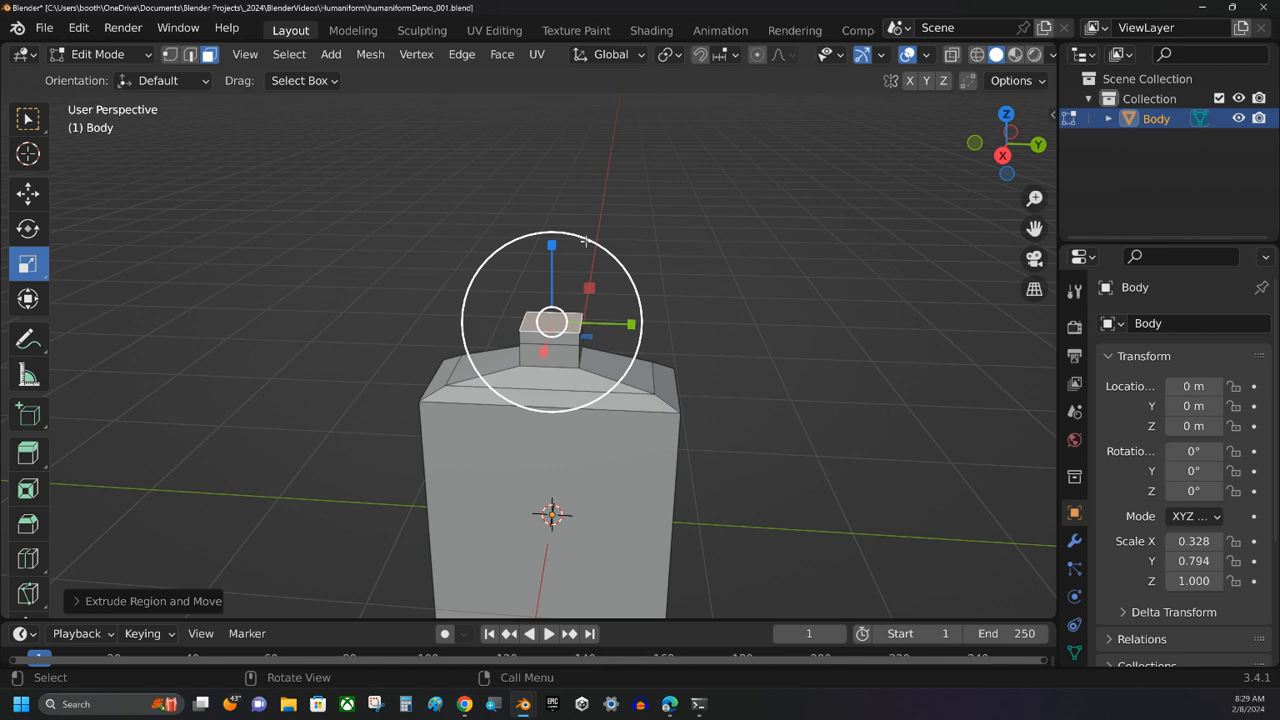
pyautogui.moveTo(589, 239); pyautogui.dragTo(594, 237)
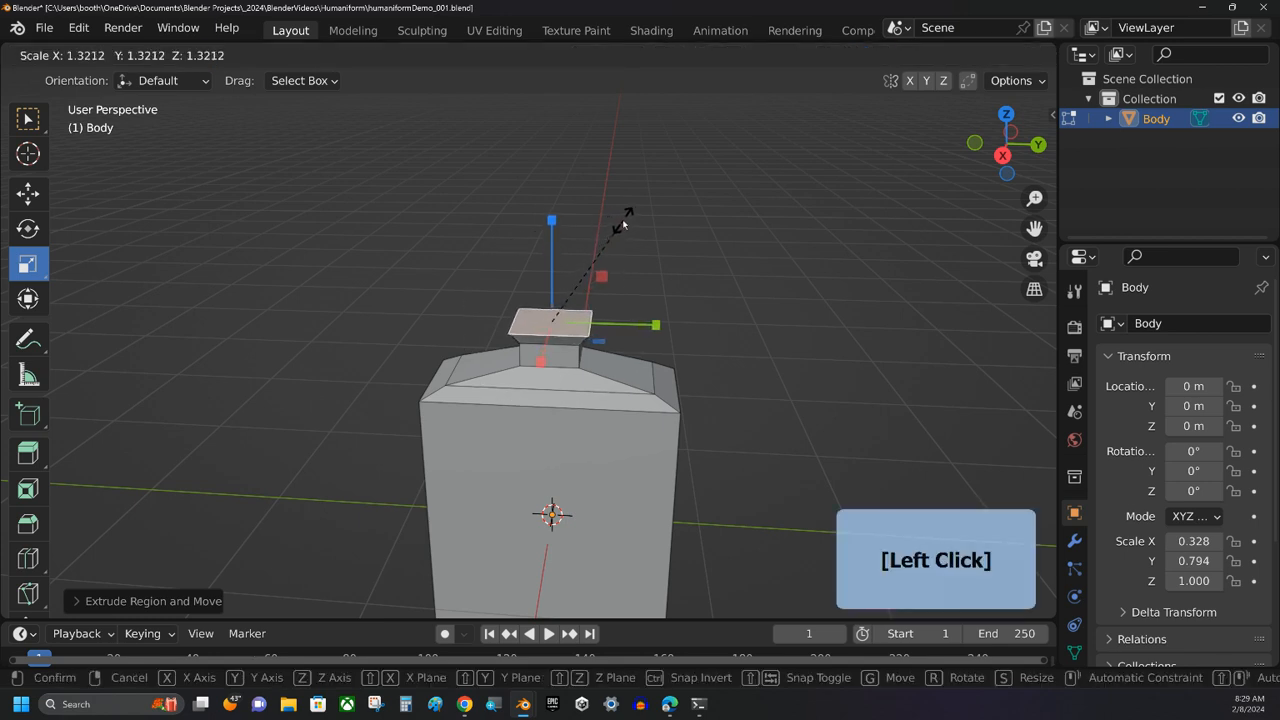
pyautogui.moveTo(625, 222); pyautogui.dragTo(514, 234)
pyautogui.moveTo(514, 234); pyautogui.dragTo(549, 215, button='middle')
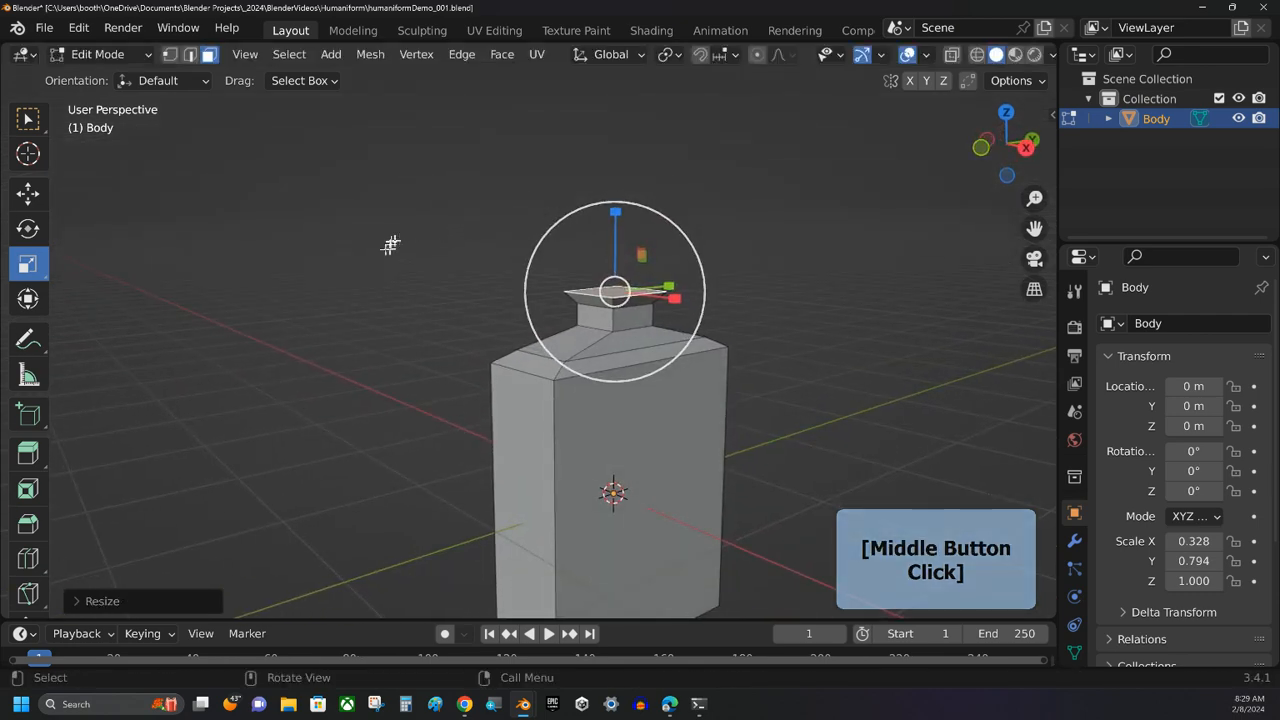
# Extrude the flared face upward in two sections to form the head, and scale its top face down uniformly for a taper.
pyautogui.click(30, 457)
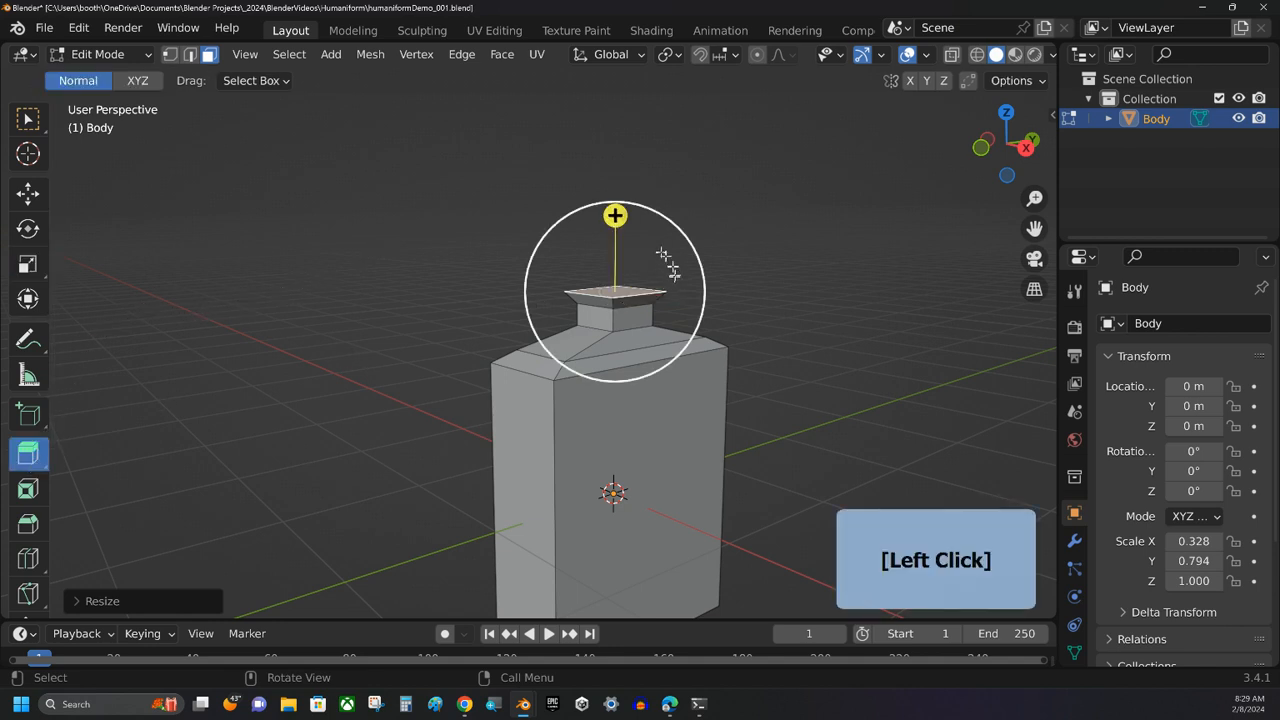
pyautogui.moveTo(615, 215); pyautogui.dragTo(628, 144)
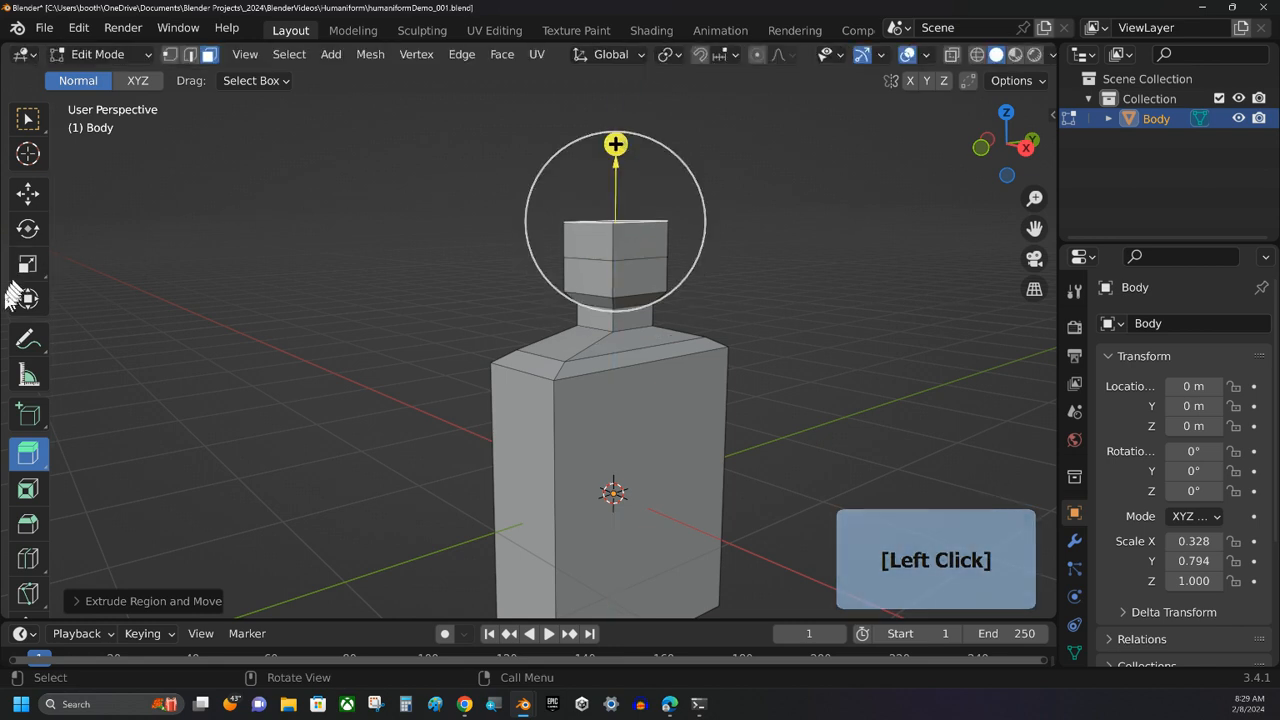
pyautogui.click(28, 263)
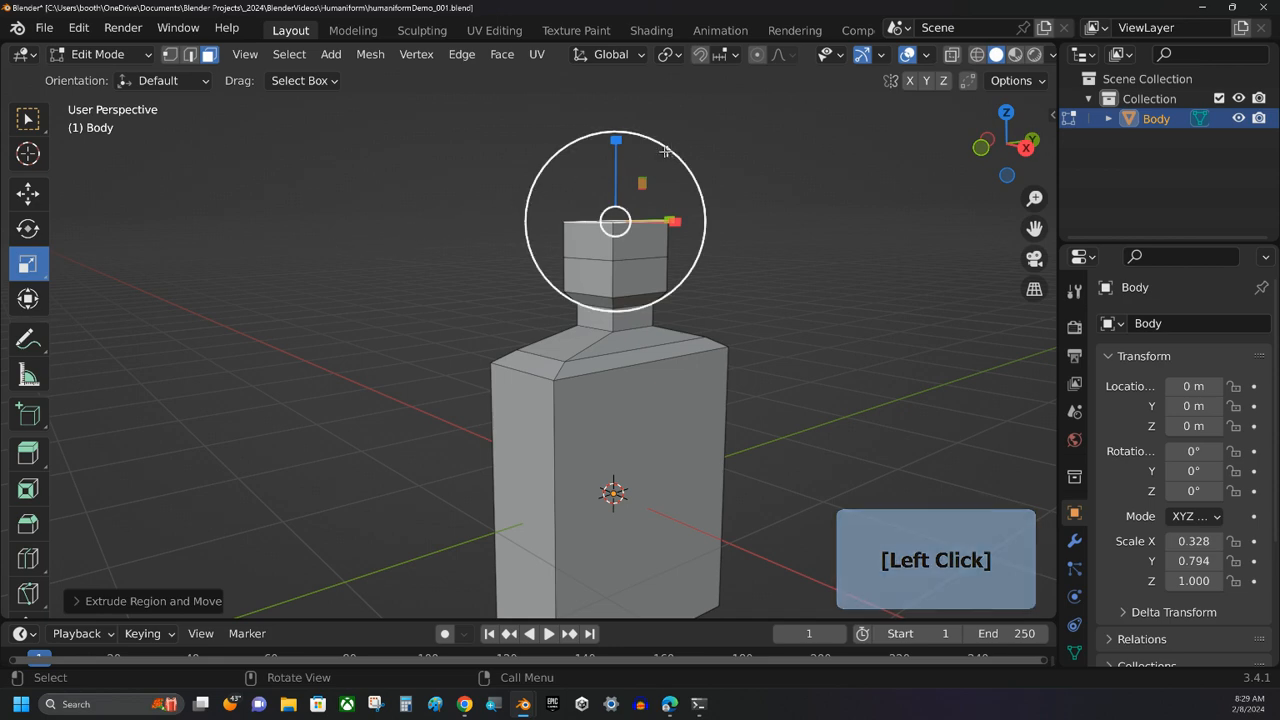
pyautogui.moveTo(664, 152); pyautogui.dragTo(667, 160)
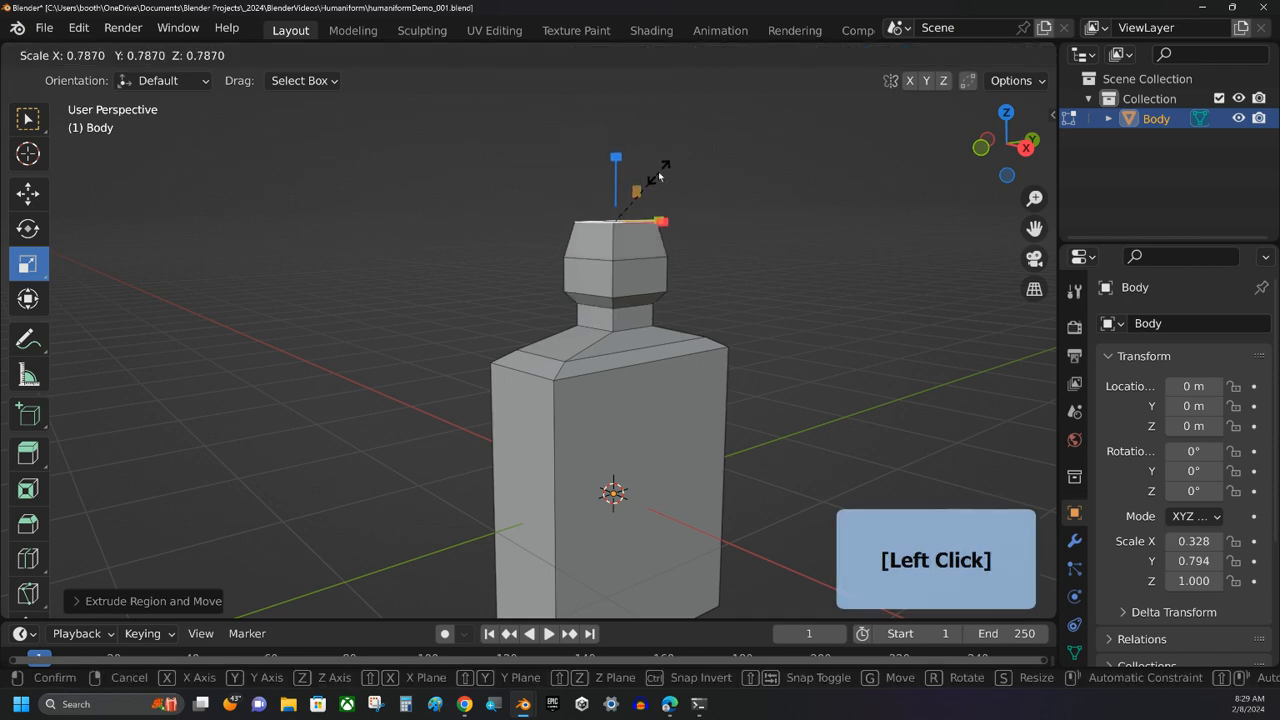
pyautogui.moveTo(658, 183); pyautogui.dragTo(662, 186)
pyautogui.moveTo(734, 194); pyautogui.dragTo(682, 207, button='middle')
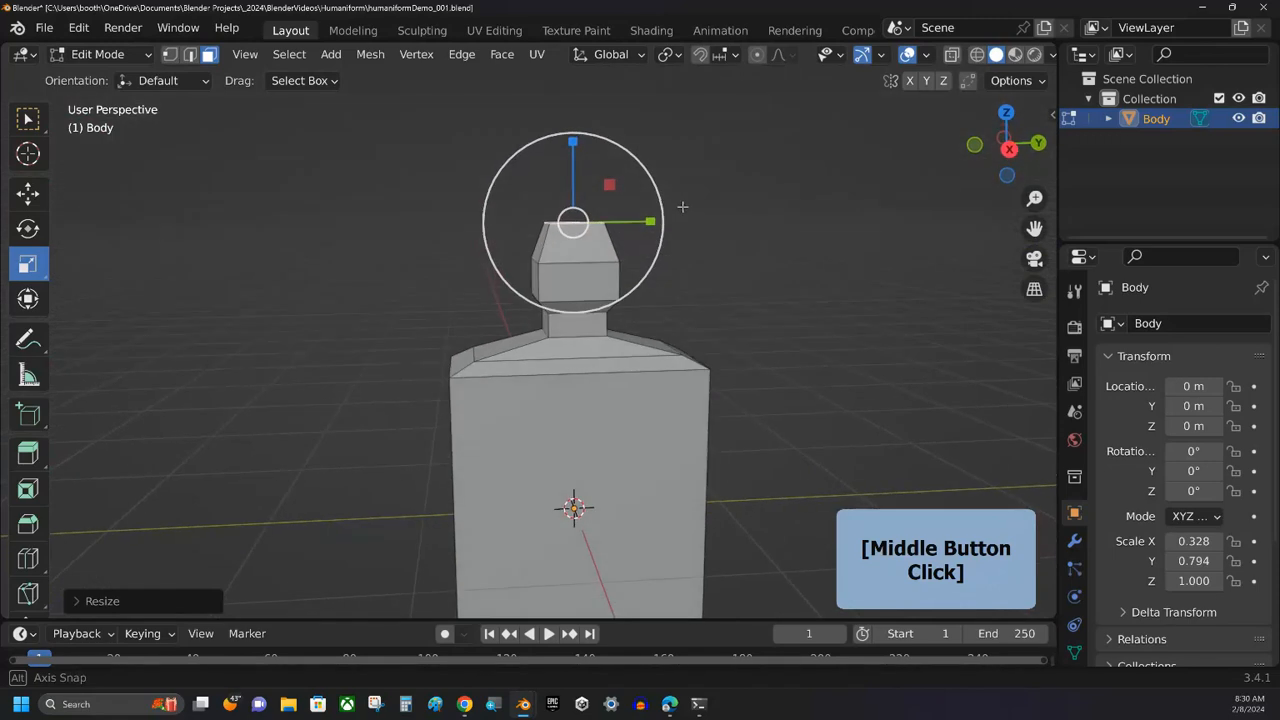
# With X-ray on, select all torso faces below the neck from the right orthographic view and narrow them slightly along Y.
pyautogui.moveTo(576, 356); pyautogui.dragTo(576, 340, button='middle')
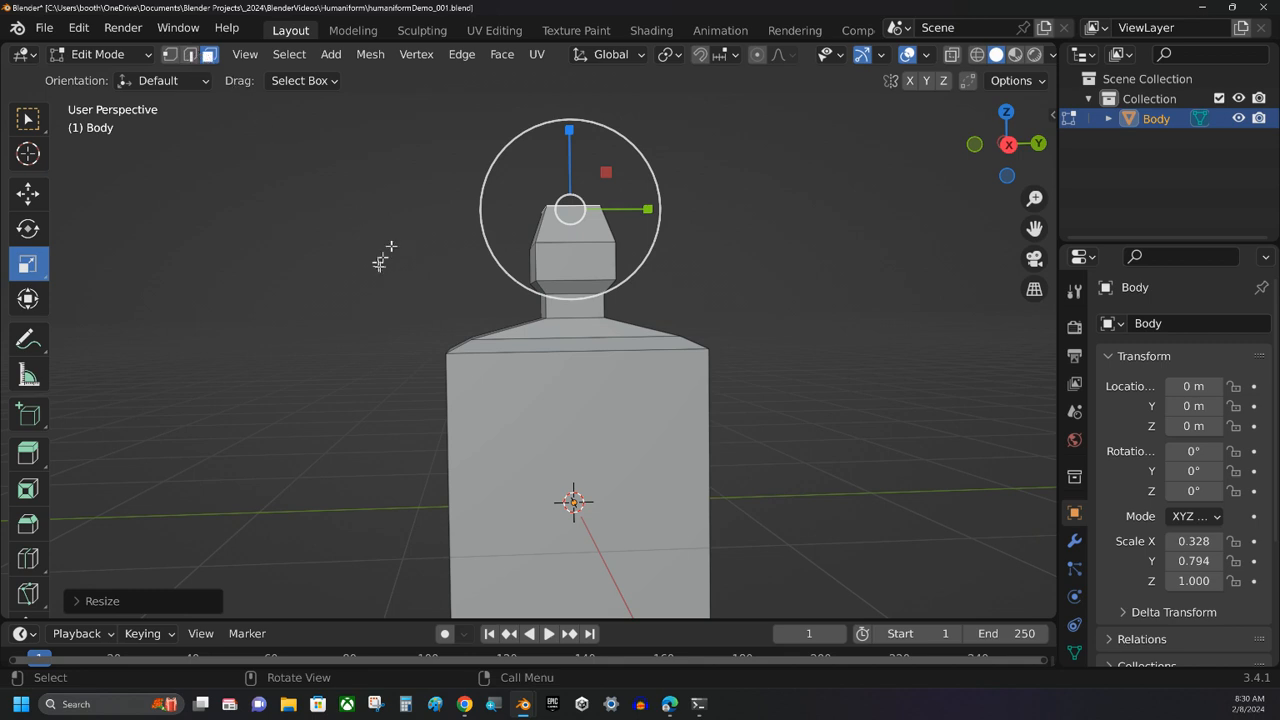
pyautogui.click(952, 55)
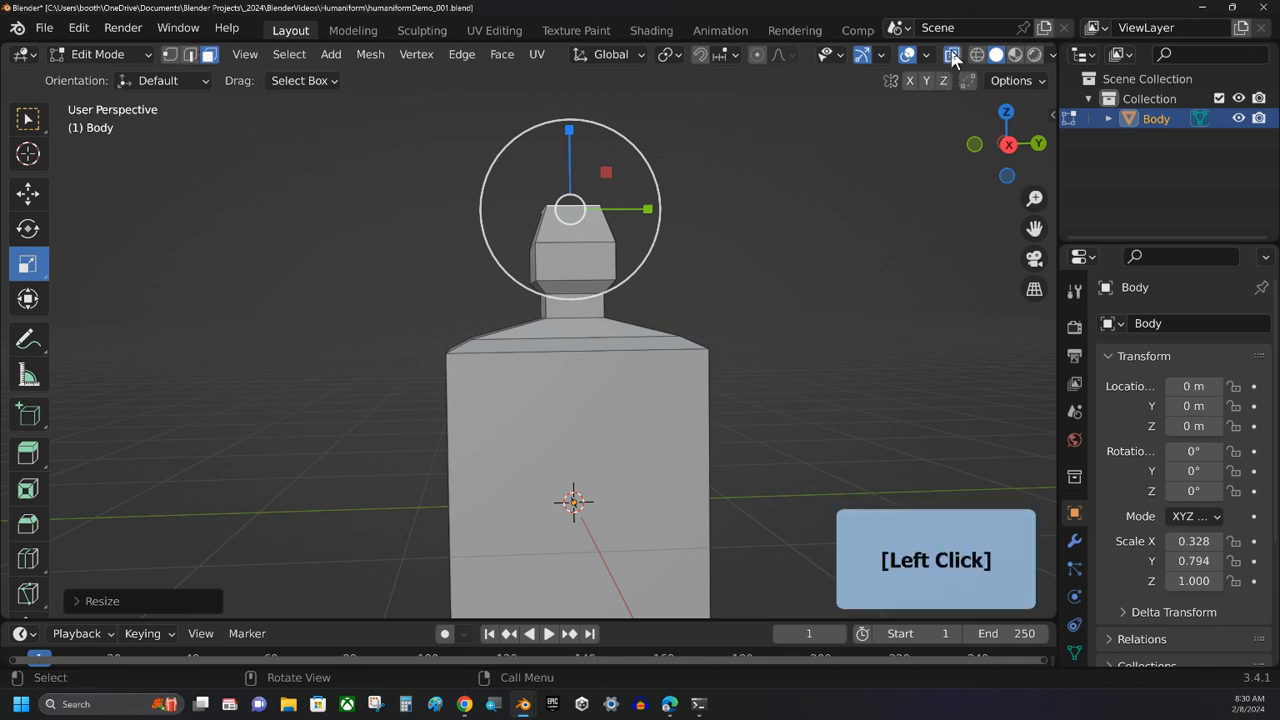
pyautogui.click(1009, 146)
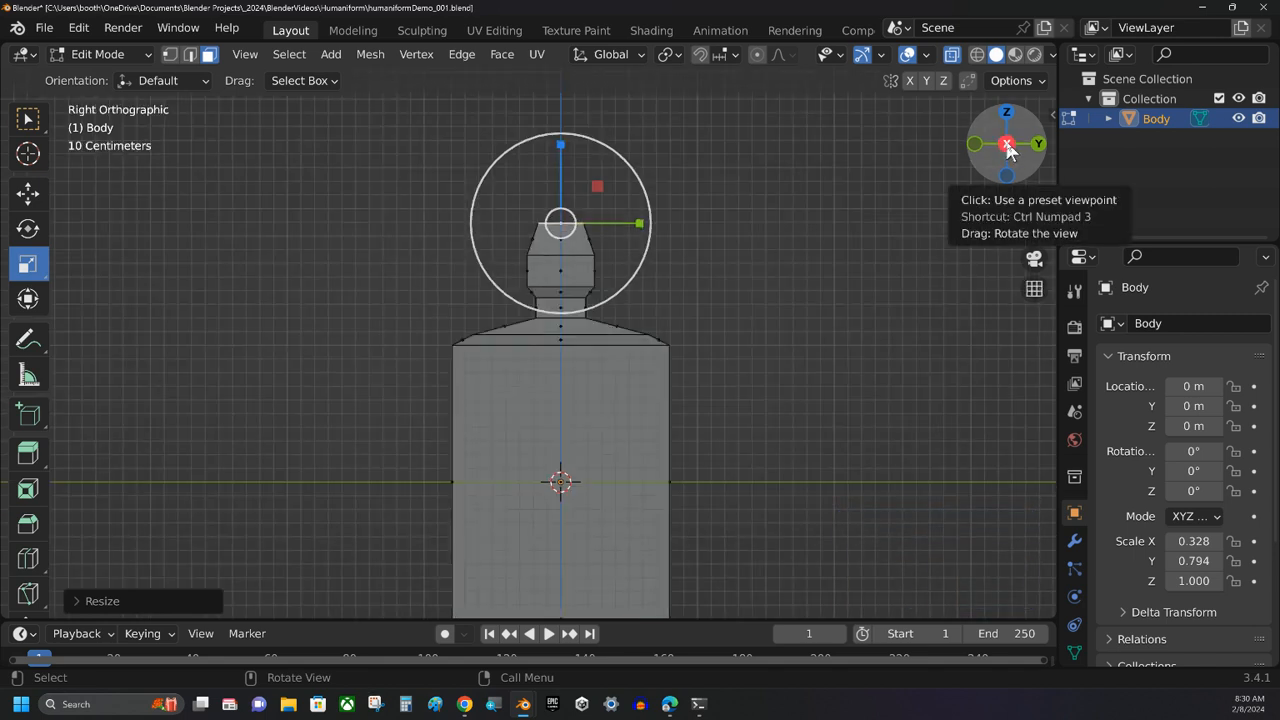
pyautogui.keyDown('shift'); pyautogui.moveTo(754, 451); pyautogui.dragTo(740, 369, button='middle'); pyautogui.keyUp('shift')
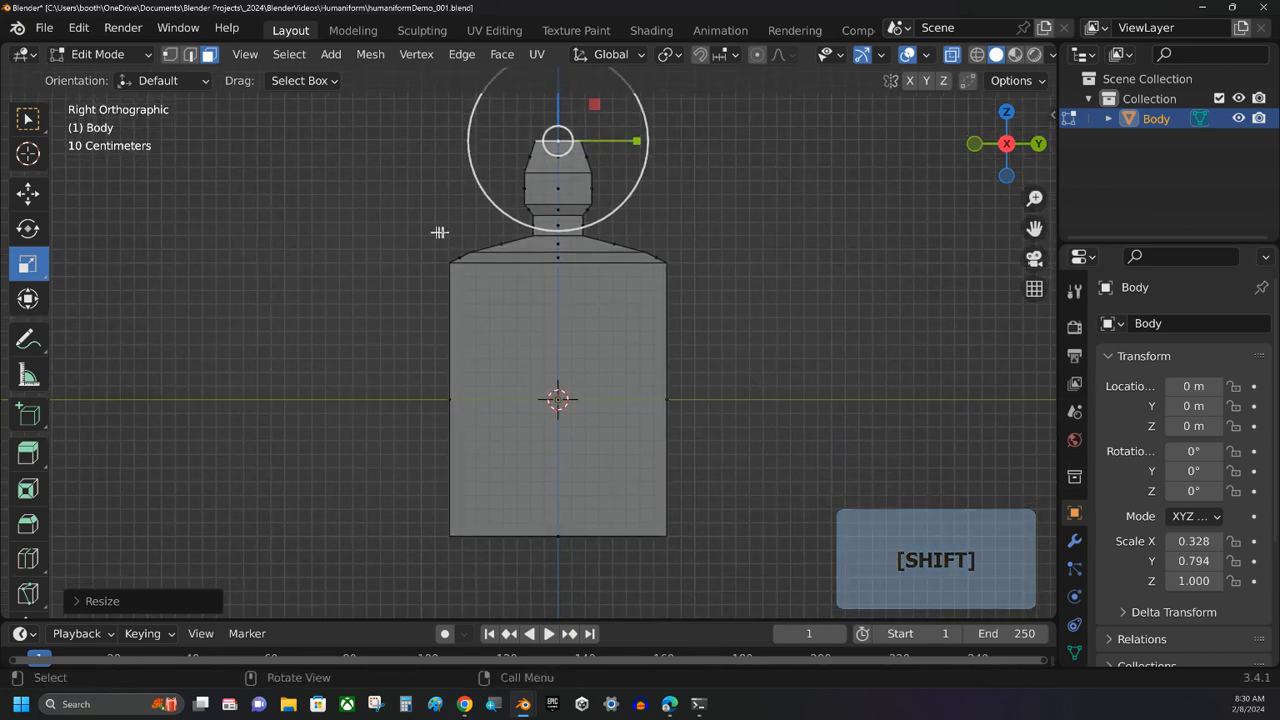
pyautogui.moveTo(441, 229); pyautogui.dragTo(699, 580)
pyautogui.moveTo(769, 392); pyautogui.dragTo(794, 279, button='middle')
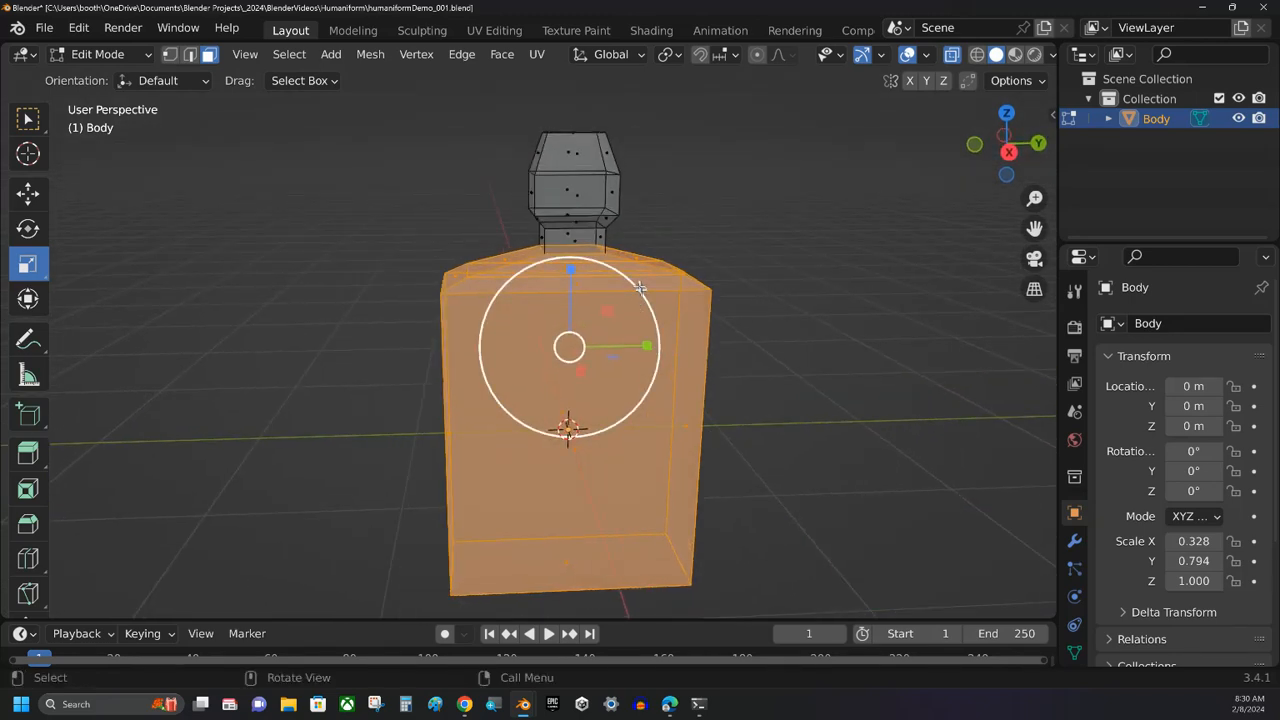
pyautogui.moveTo(643, 347); pyautogui.dragTo(629, 348)
pyautogui.moveTo(720, 320)
pyautogui.mouseDown(button='middle')
pyautogui.moveTo(677, 271)
pyautogui.moveTo(757, 304)
pyautogui.moveTo(743, 329)
pyautogui.moveTo(709, 277)
pyautogui.moveTo(730, 300)
pyautogui.mouseUp(button='middle')
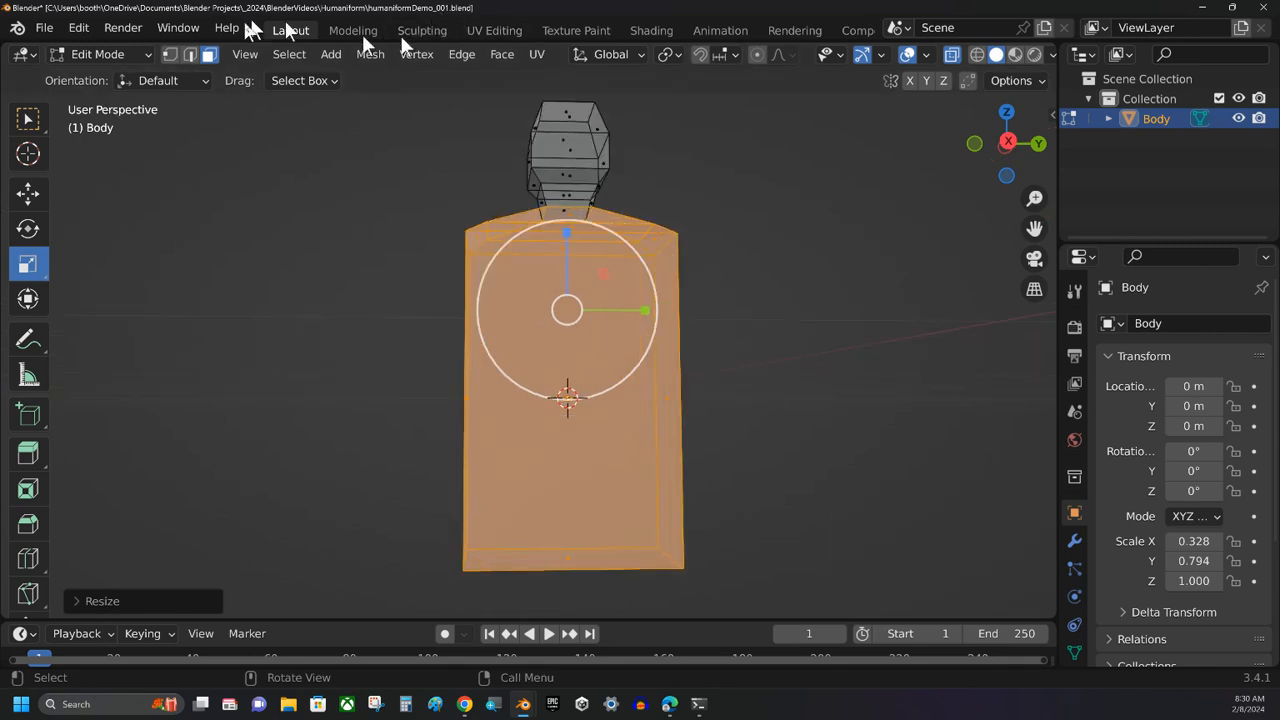
# Turn off X-ray, clear the selection and add a single horizontal loop cut around the middle of the torso.
pyautogui.click(951, 54)
pyautogui.moveTo(855, 228); pyautogui.dragTo(840, 273, button='middle')
pyautogui.click(368, 273)
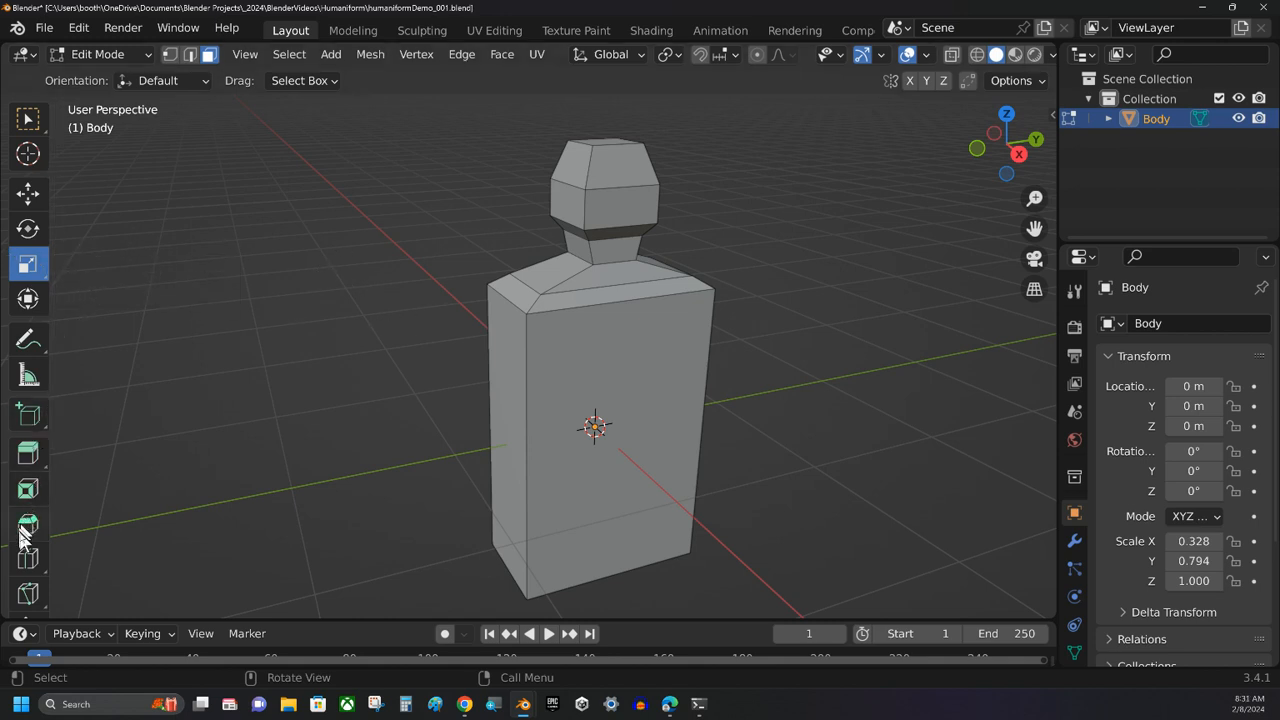
pyautogui.click(27, 561)
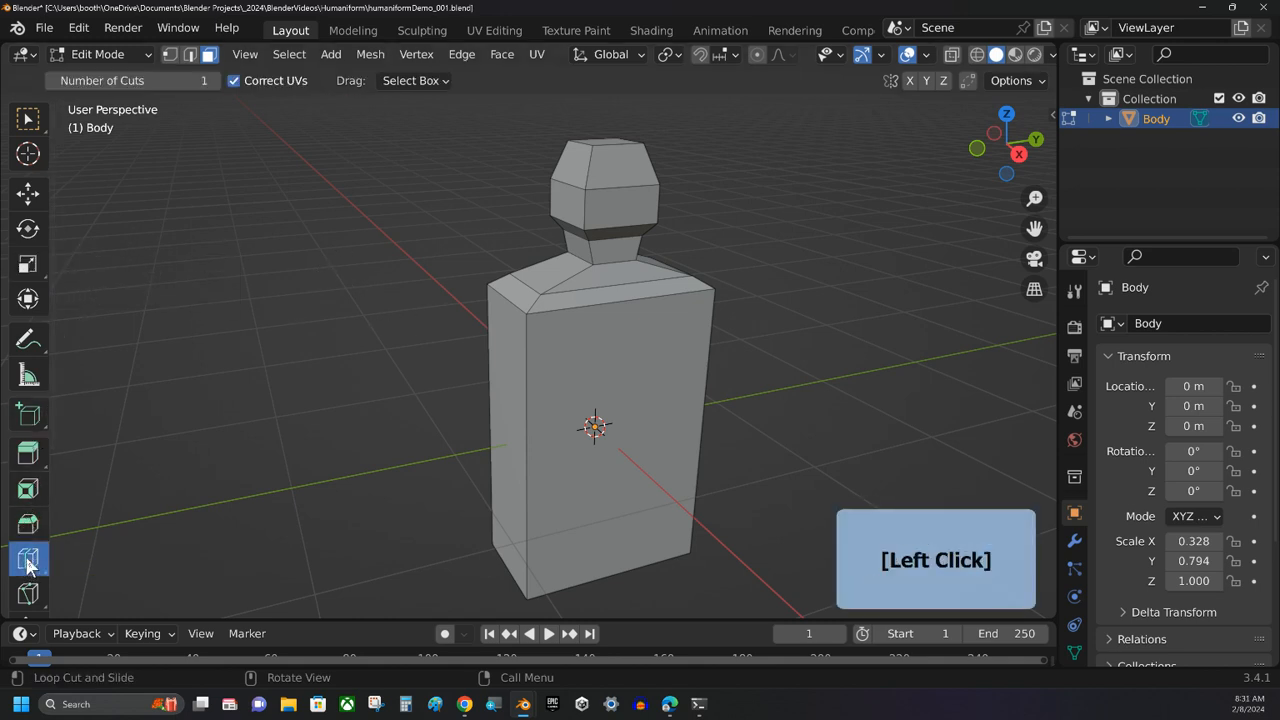
pyautogui.click(538, 452)
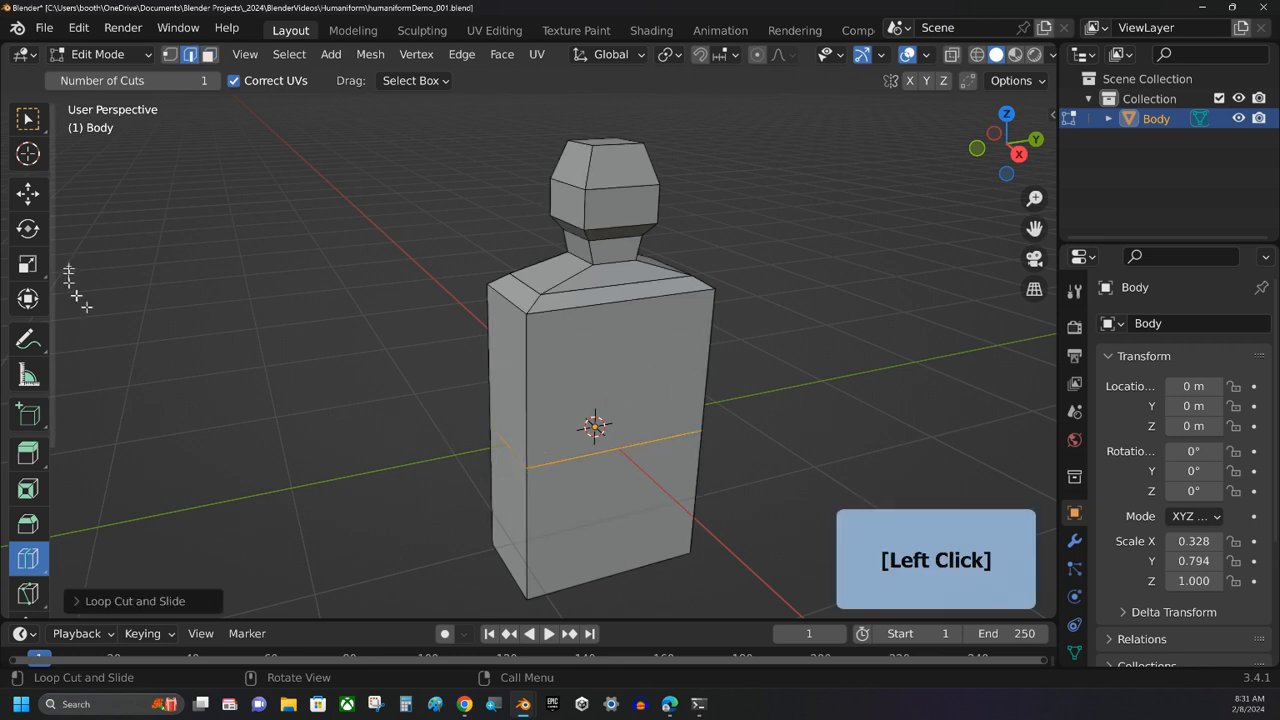
# Move the new edge loop up about 0.69 m along Z to just below the shoulders.
pyautogui.click(28, 193)
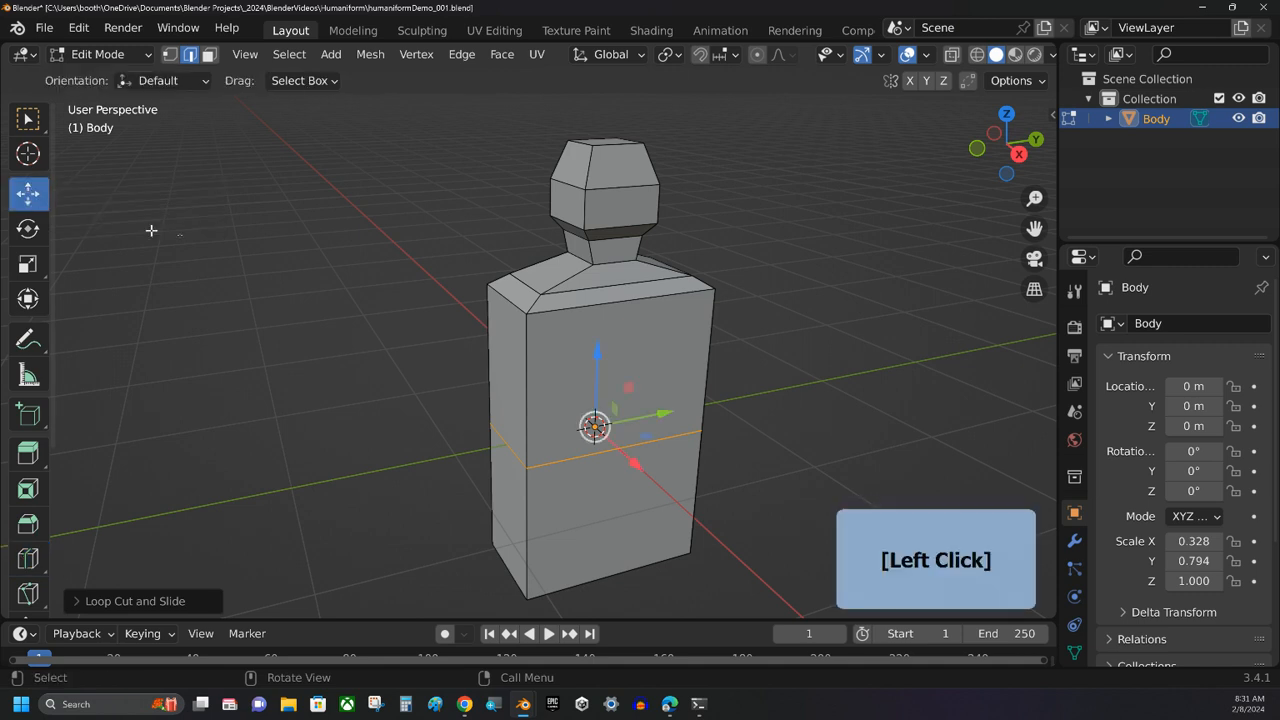
pyautogui.click(597, 366)
pyautogui.moveTo(597, 366); pyautogui.dragTo(597, 354)
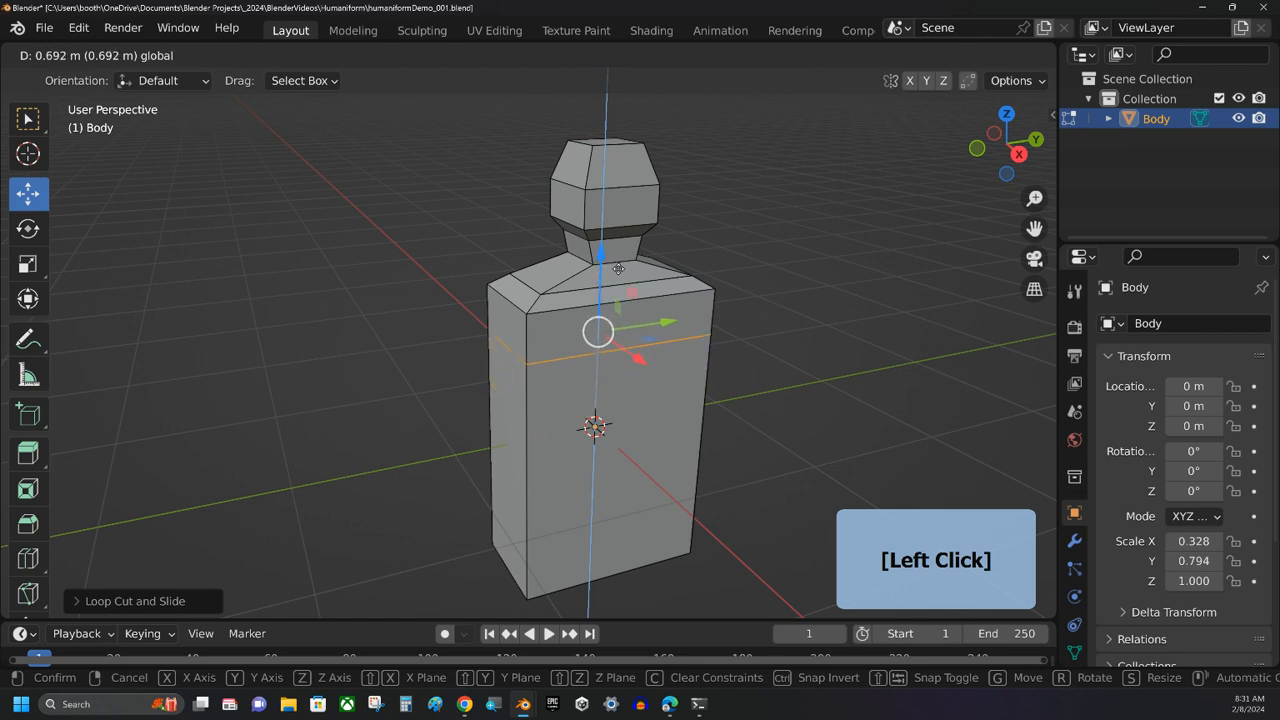
pyautogui.moveTo(618, 268); pyautogui.dragTo(618, 270)
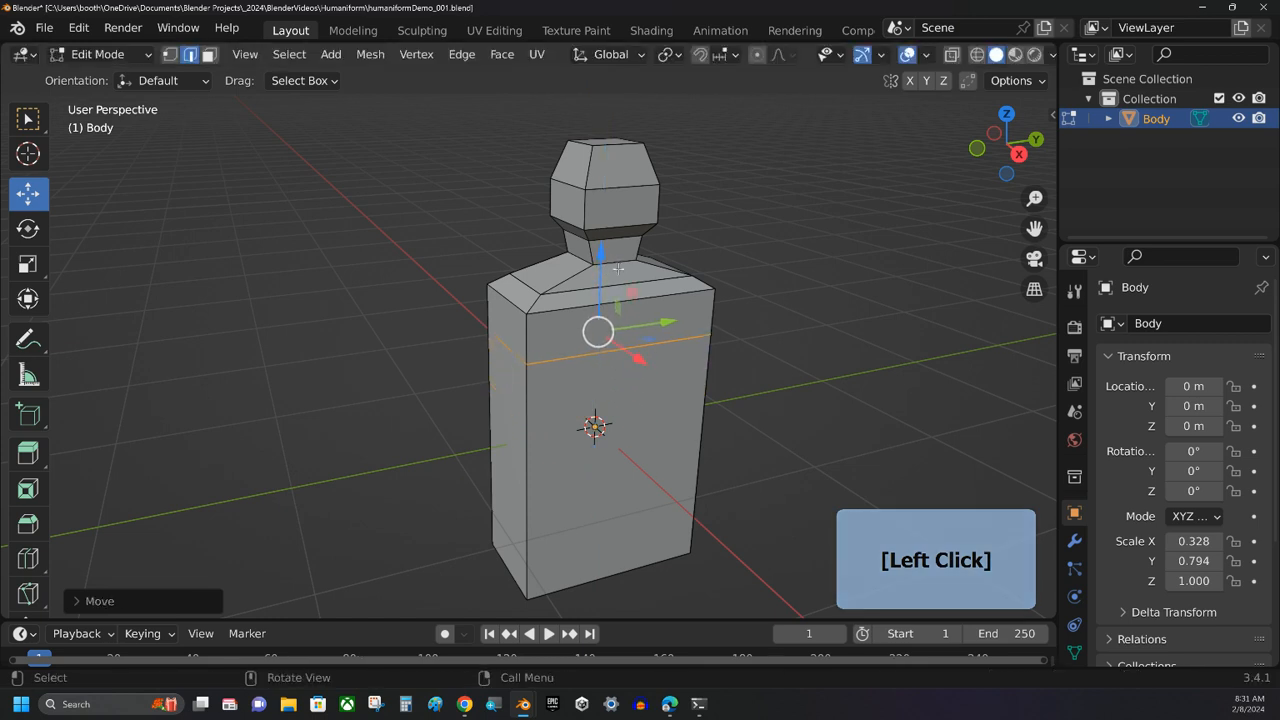
# Add a second horizontal loop cut around the lower torso and scale it uniformly to about 0.83 for the waist.
pyautogui.click(28, 559)
pyautogui.click(490, 468)
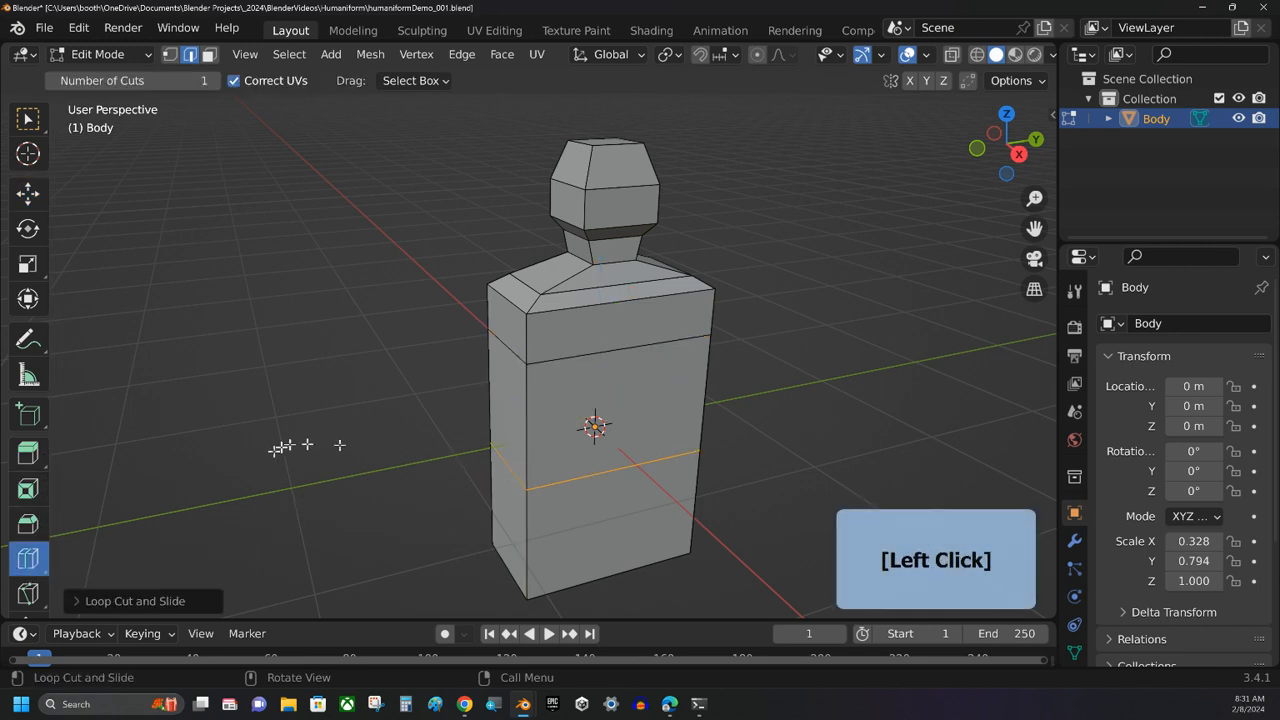
pyautogui.click(28, 264)
pyautogui.moveTo(360, 460); pyautogui.dragTo(413, 444, button='middle')
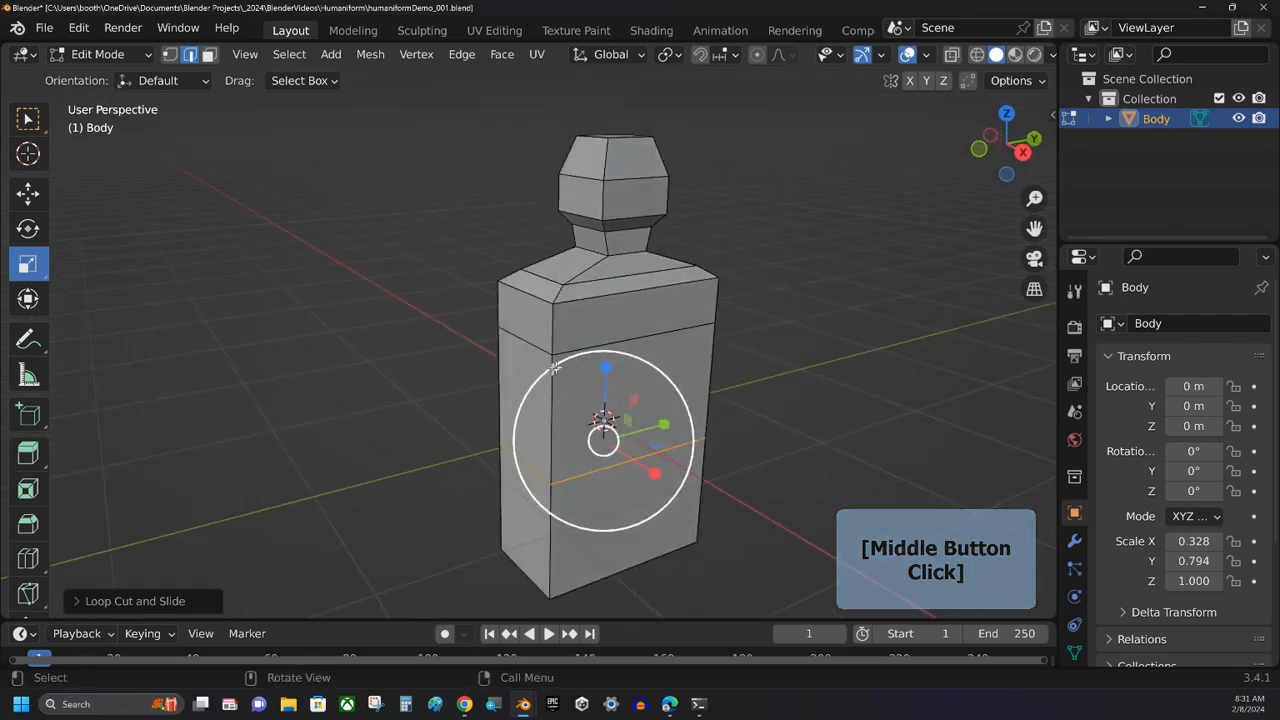
pyautogui.moveTo(553, 366); pyautogui.dragTo(549, 364)
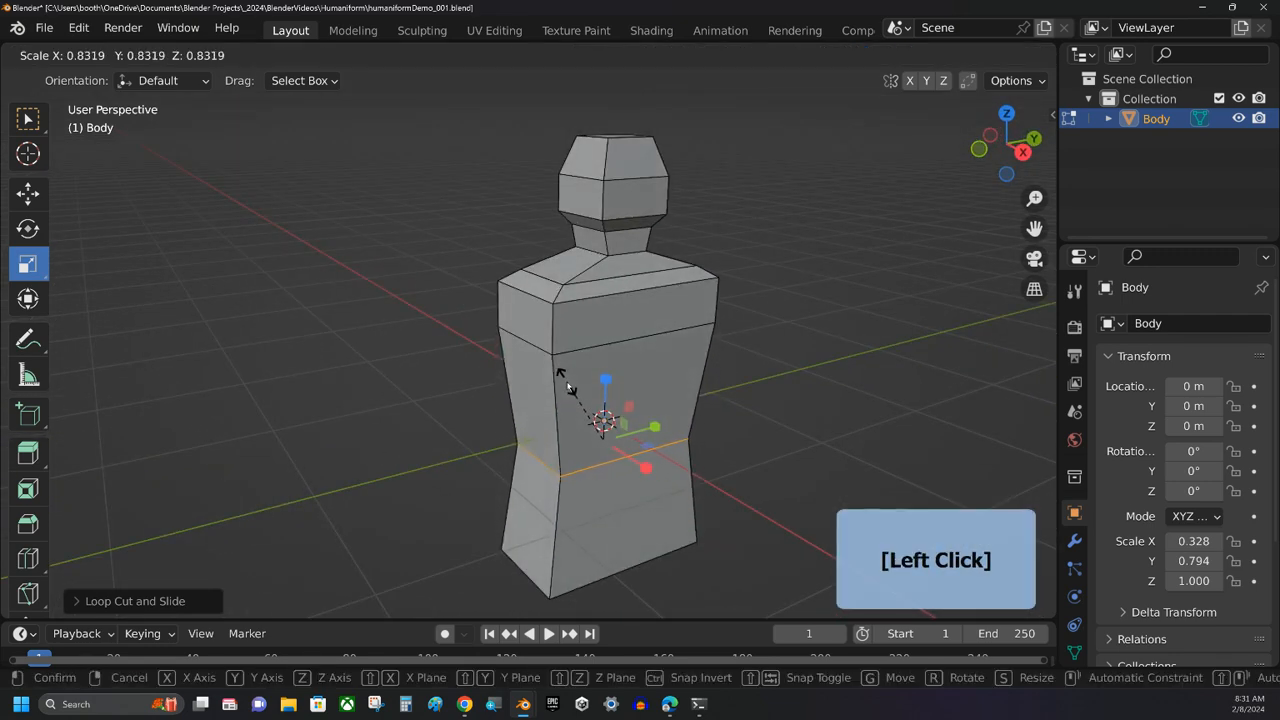
pyautogui.moveTo(562, 380); pyautogui.dragTo(560, 382)
pyautogui.moveTo(434, 411); pyautogui.dragTo(351, 374, button='middle')
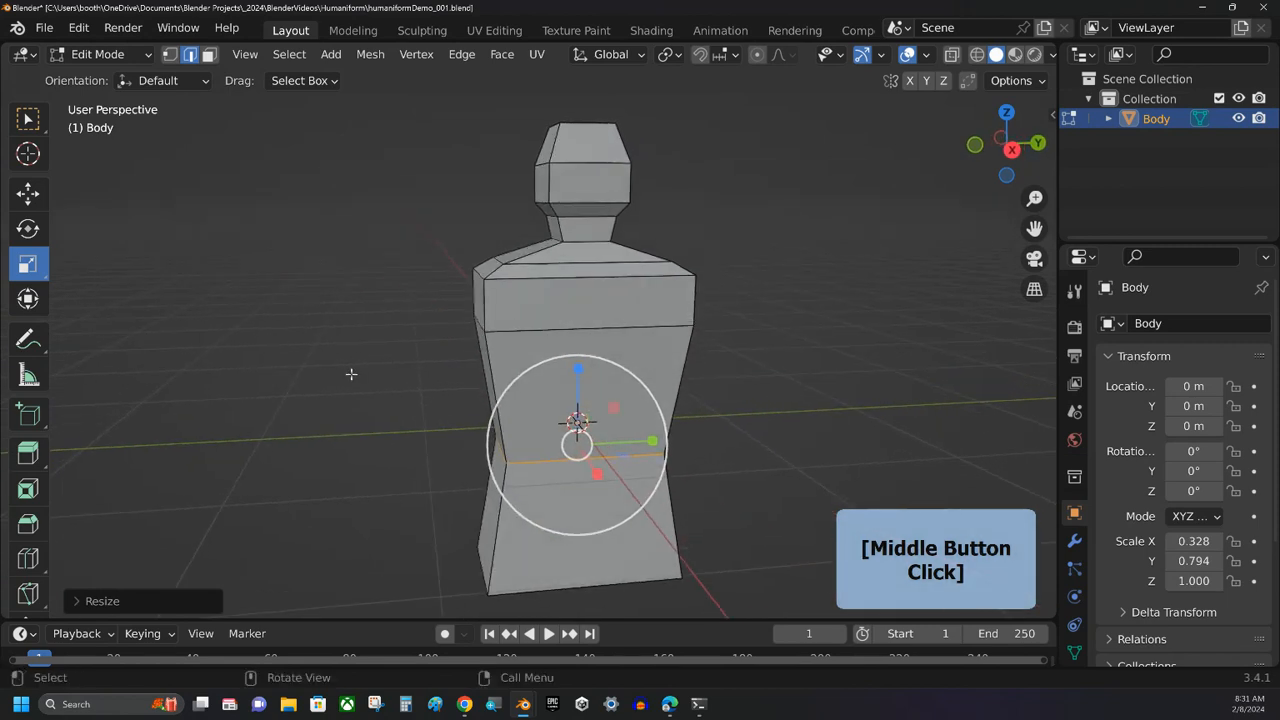
# In face select mode, select the two opposite side faces of the upper torso band where the arms attach.
pyautogui.click(209, 55)
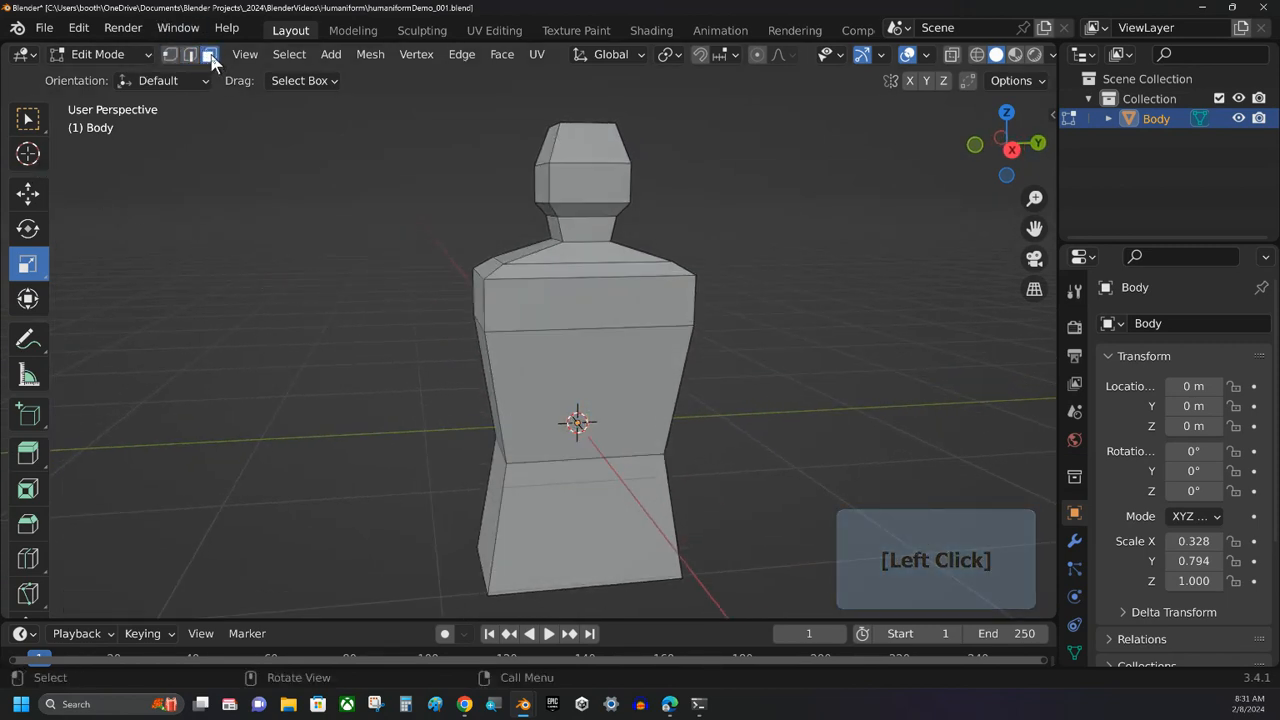
pyautogui.moveTo(303, 275); pyautogui.dragTo(348, 299, button='middle')
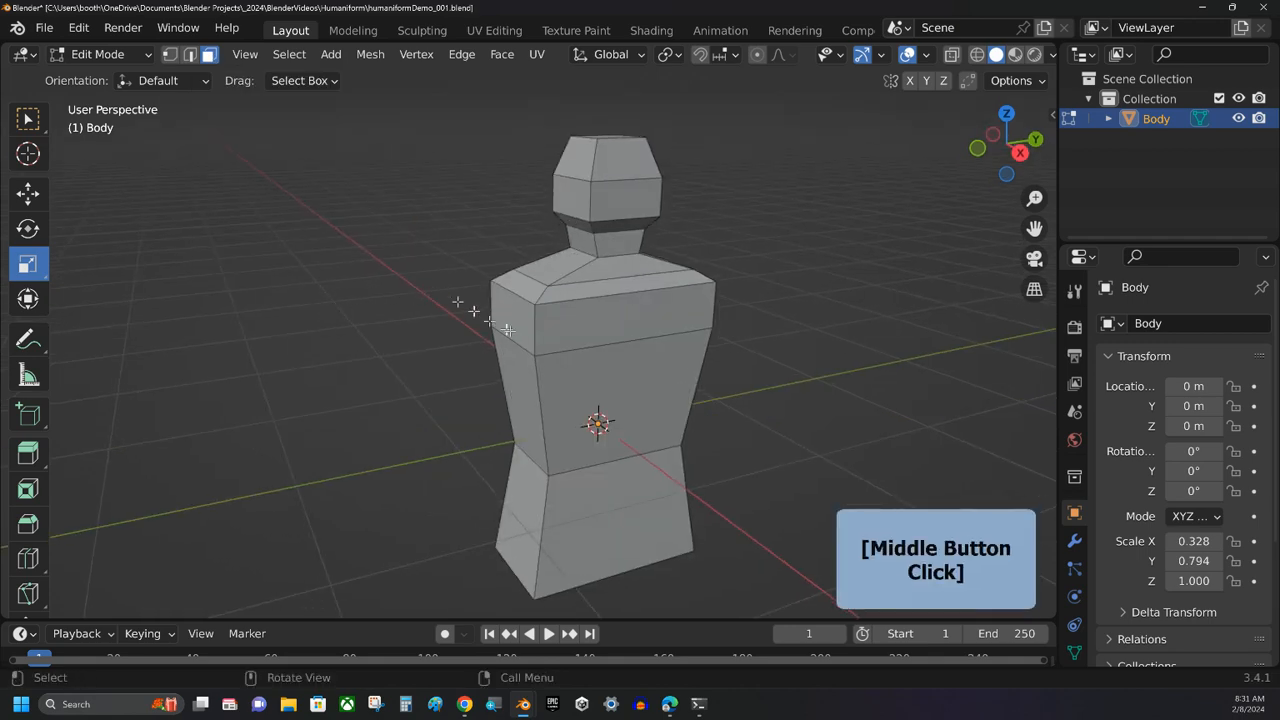
pyautogui.click(510, 326)
pyautogui.moveTo(872, 295); pyautogui.dragTo(677, 289, button='middle')
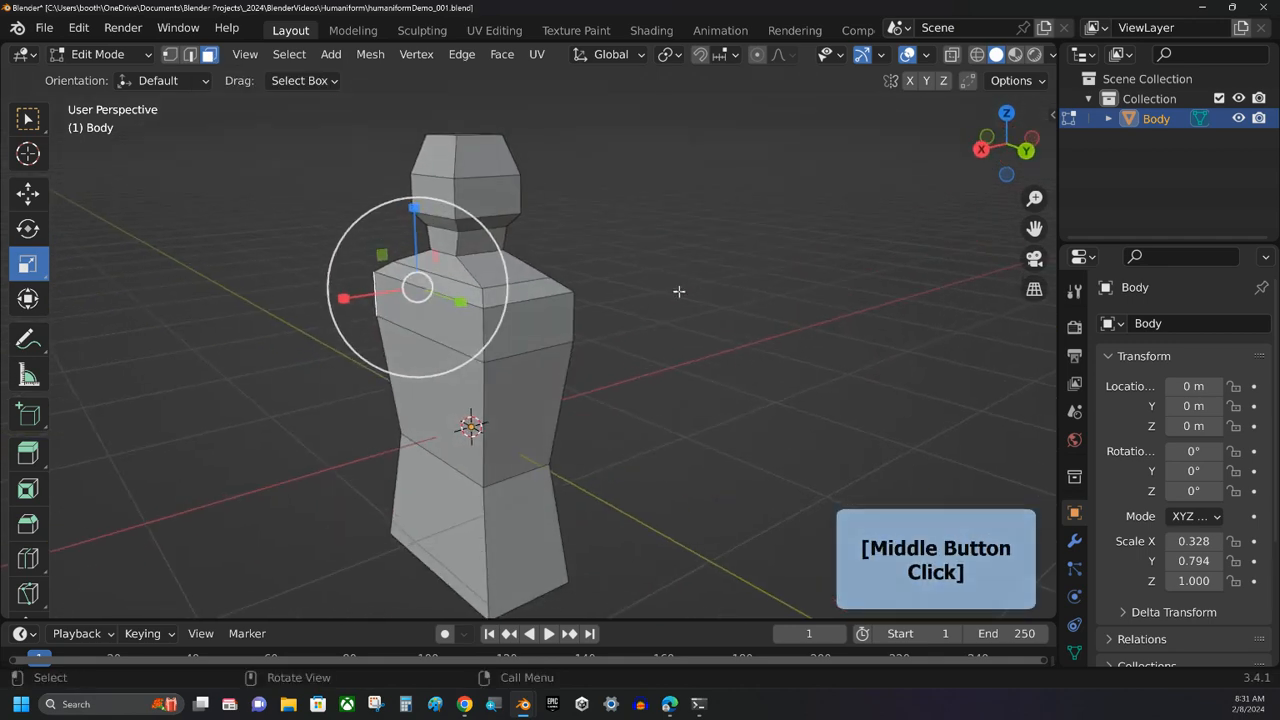
pyautogui.keyDown('shift'); pyautogui.click(526, 325); pyautogui.keyUp('shift')
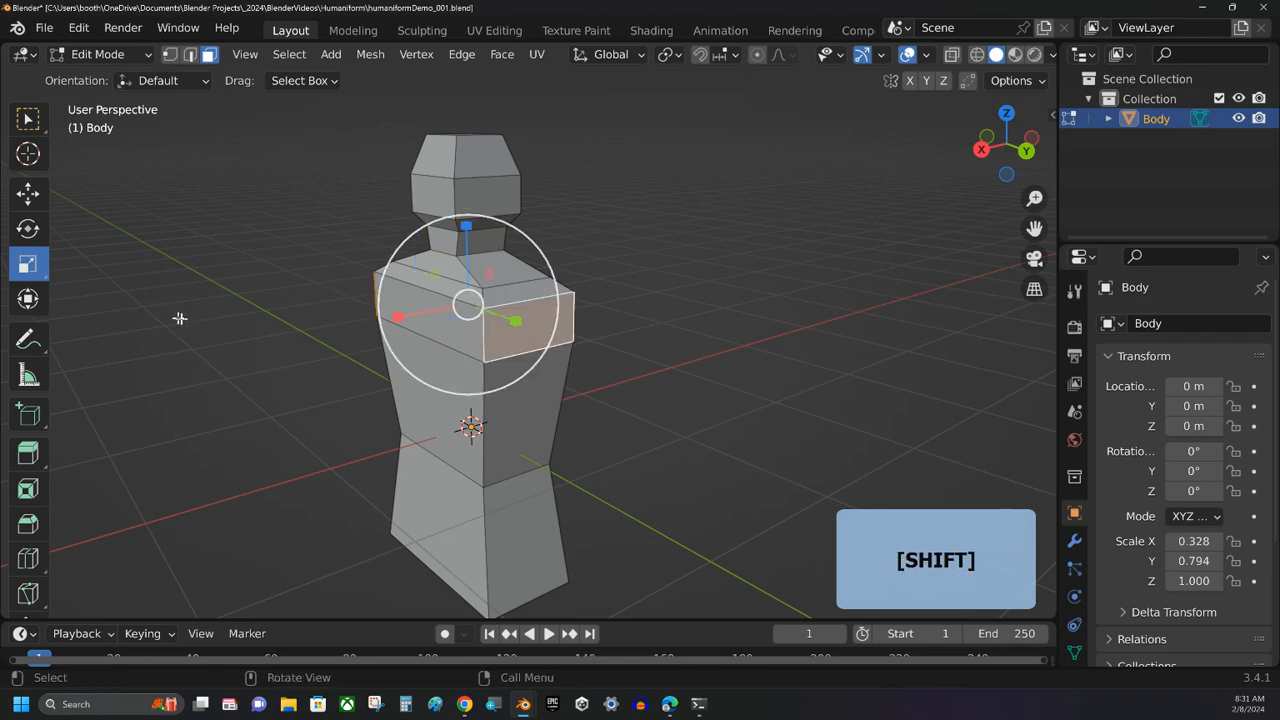
pyautogui.moveTo(206, 291); pyautogui.dragTo(438, 288, button='middle')
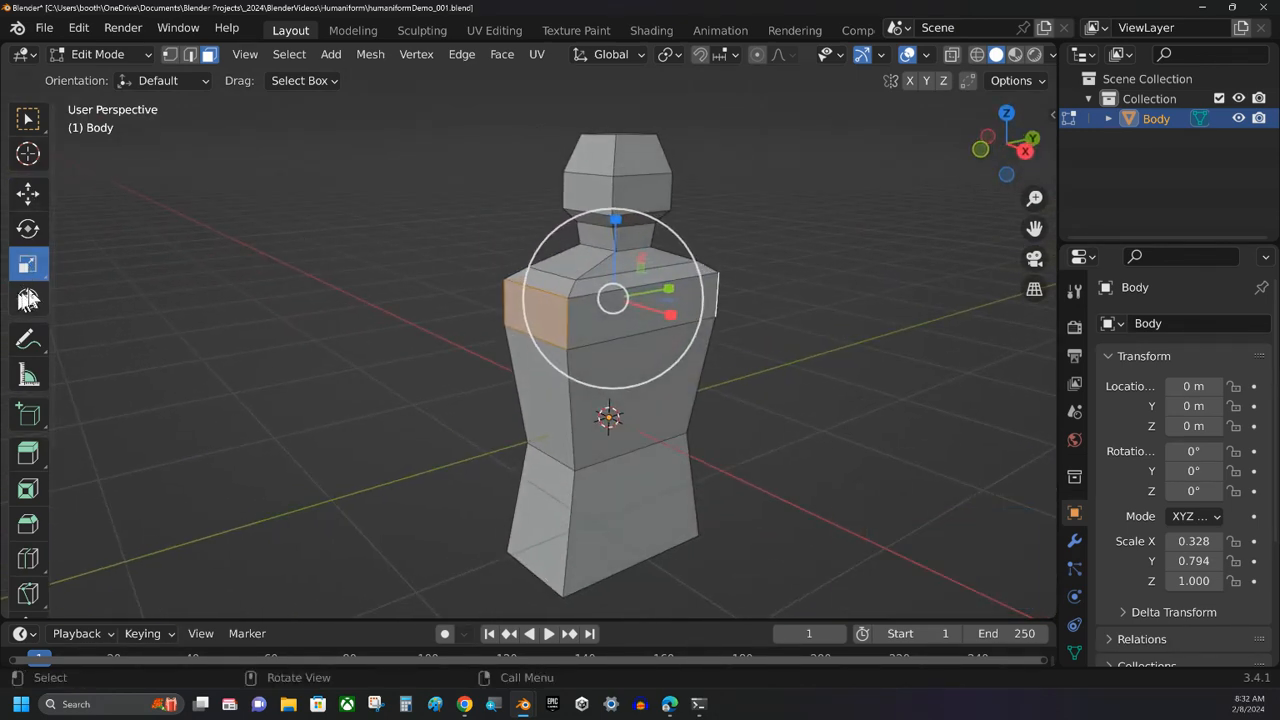
# Extrude both selected shoulder side faces outward along their normals to form the upper arms.
pyautogui.click(30, 455)
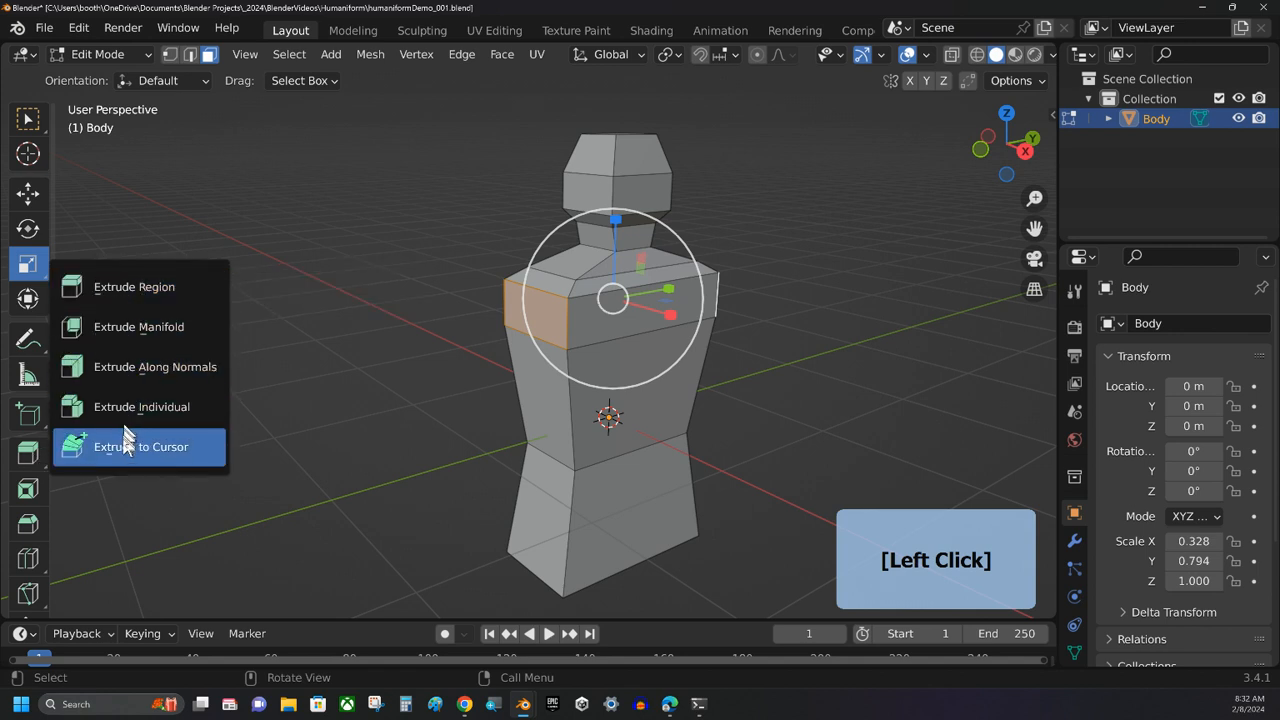
pyautogui.click(155, 368)
pyautogui.moveTo(323, 451); pyautogui.dragTo(248, 459, button='middle')
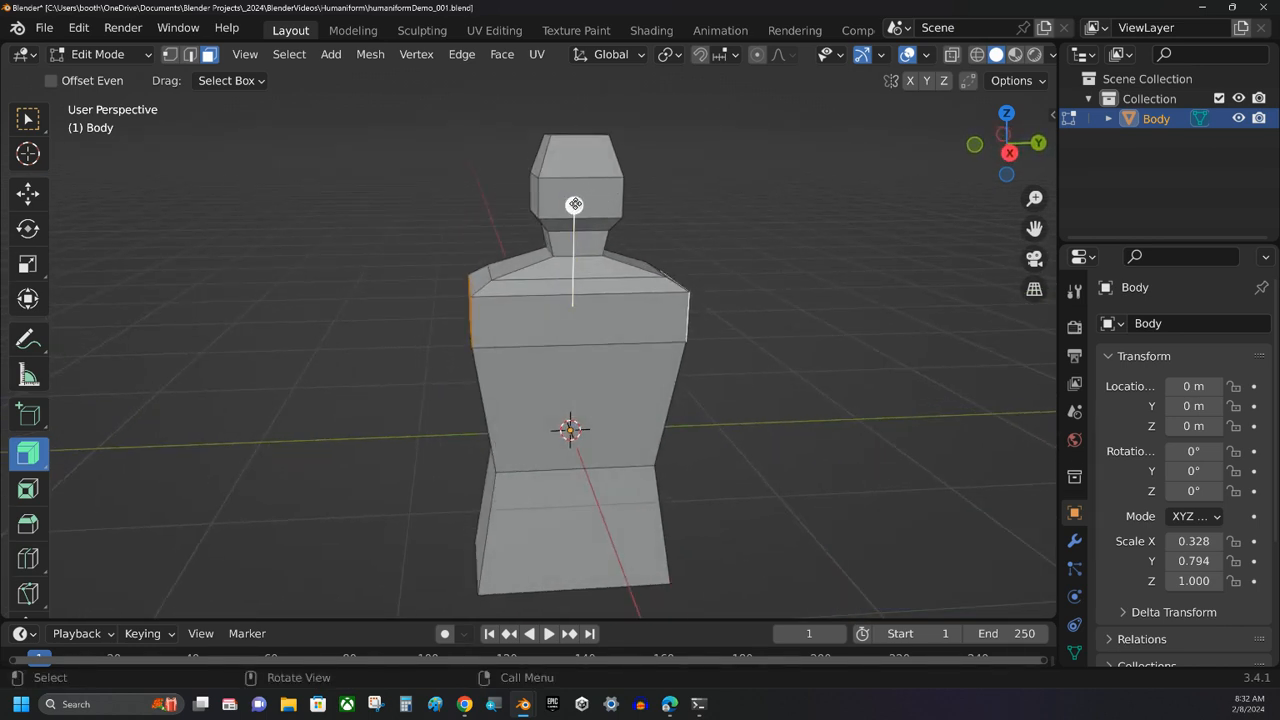
pyautogui.moveTo(575, 204); pyautogui.dragTo(630, 110)
# Scale the upper-arm end faces to roughly half their width along X and shrink them slightly along Z.
pyautogui.moveTo(214, 220); pyautogui.dragTo(434, 209, button='middle')
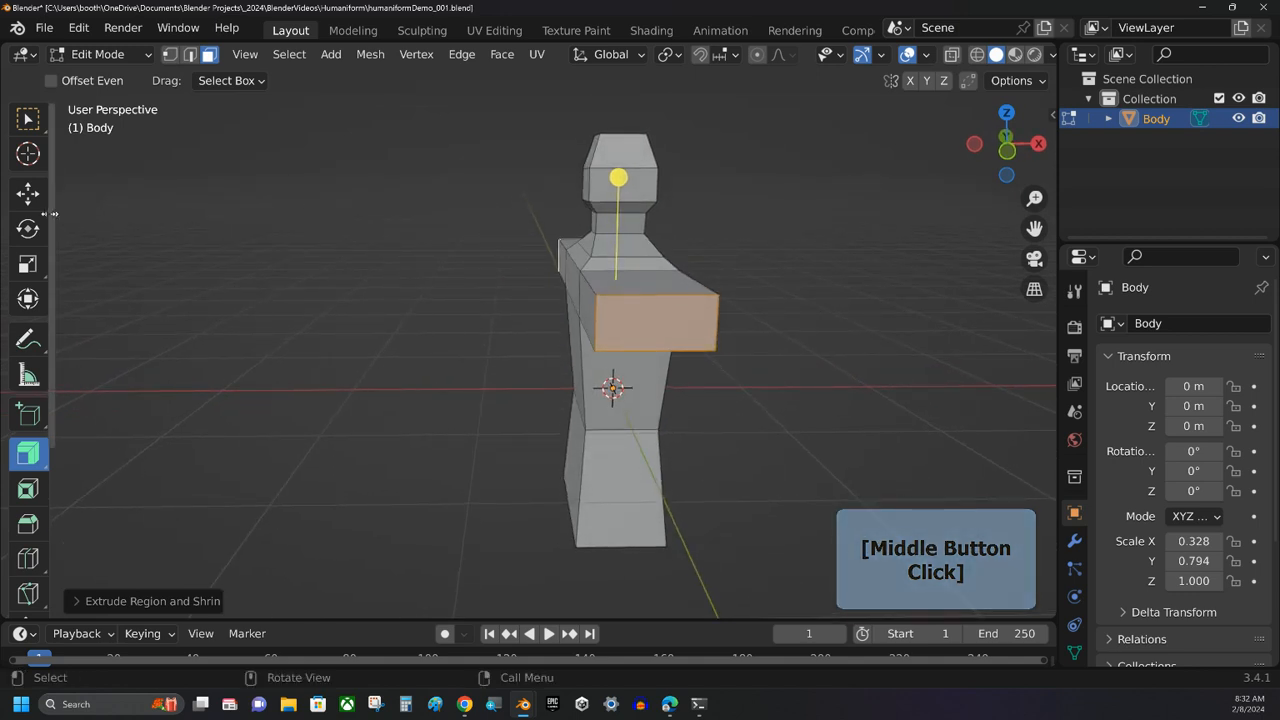
pyautogui.moveTo(810, 254); pyautogui.dragTo(749, 283, button='middle')
pyautogui.click(28, 263)
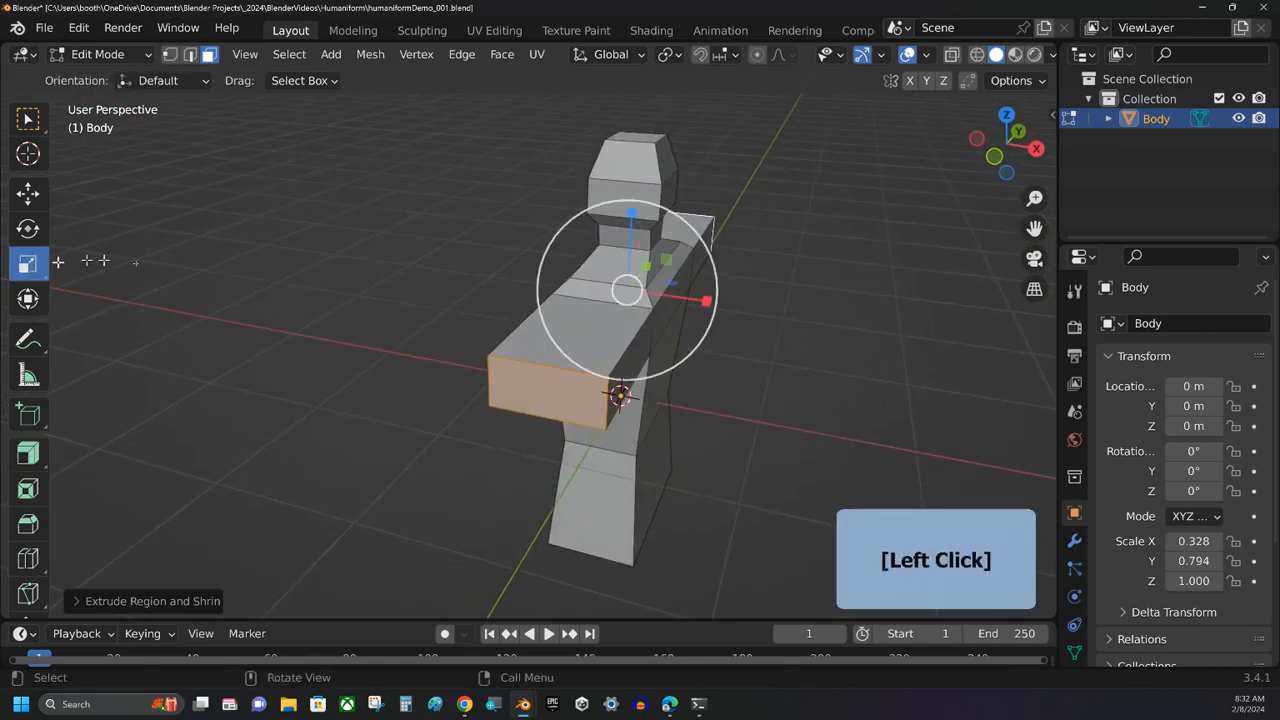
pyautogui.moveTo(706, 301); pyautogui.dragTo(663, 305)
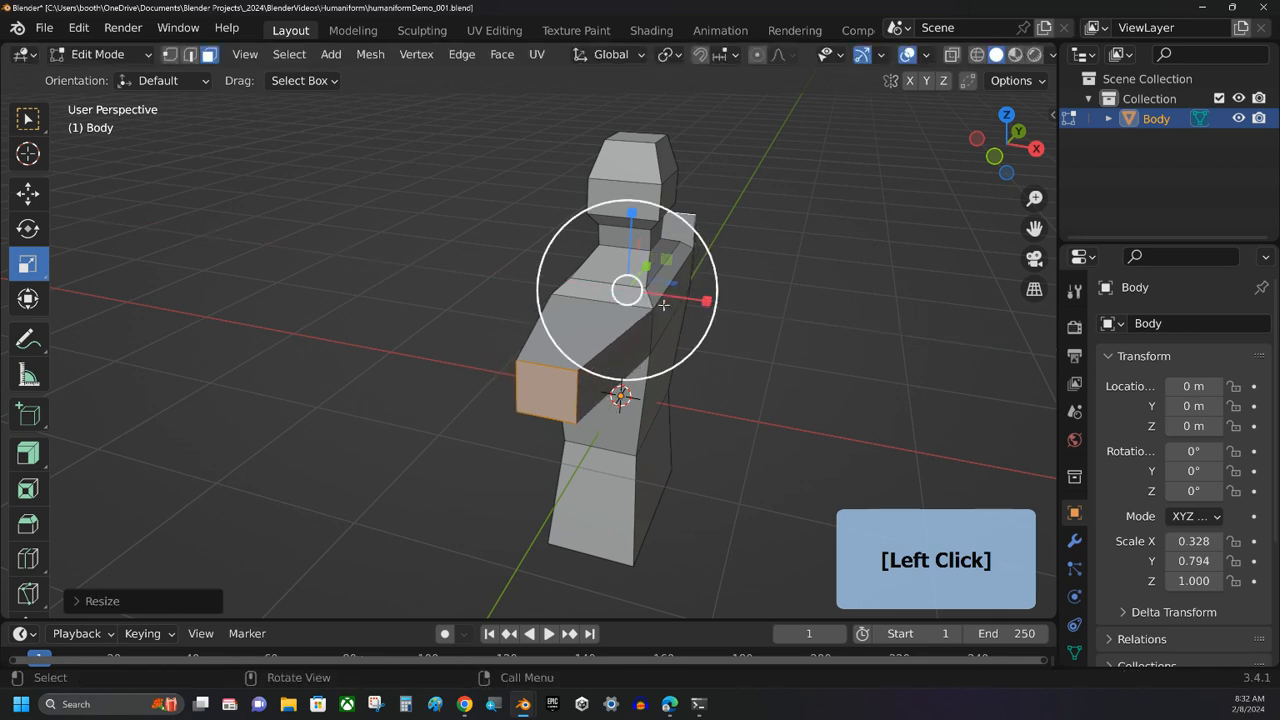
pyautogui.moveTo(631, 212); pyautogui.dragTo(631, 228)
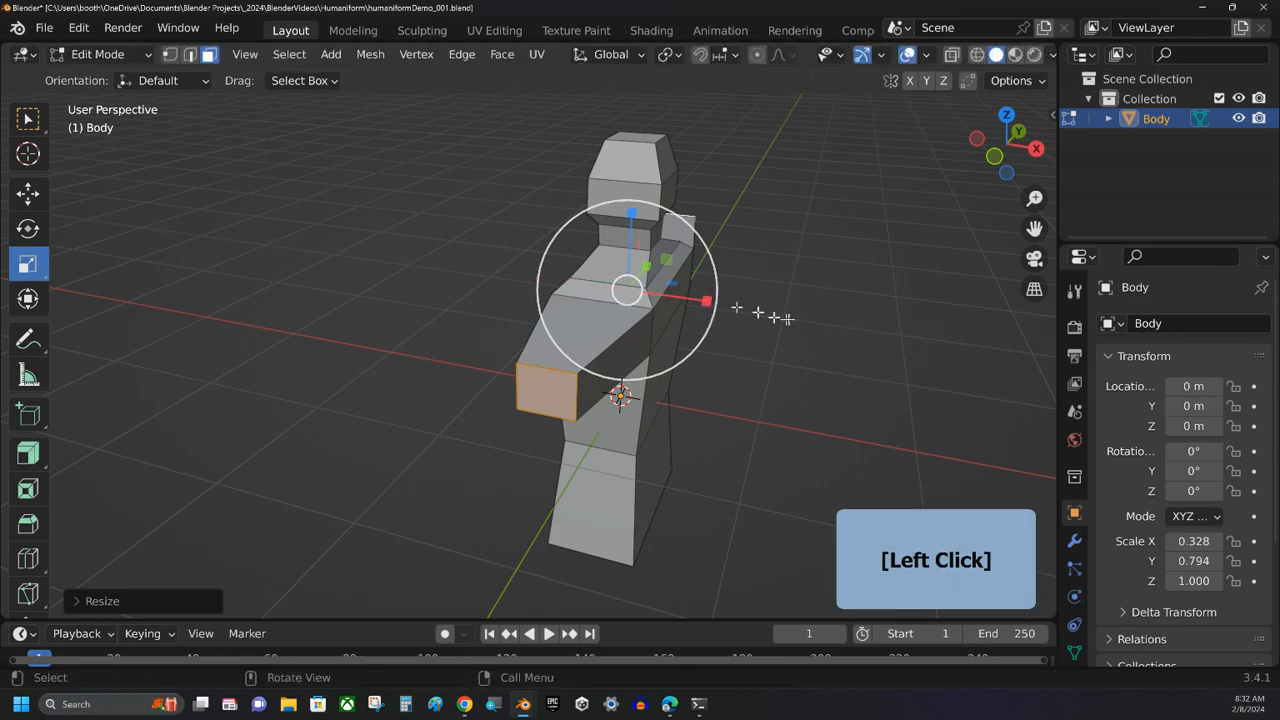
pyautogui.moveTo(757, 314)
pyautogui.mouseDown(button='middle')
pyautogui.moveTo(640, 290)
pyautogui.moveTo(780, 331)
pyautogui.moveTo(745, 312)
pyautogui.mouseUp(button='middle')
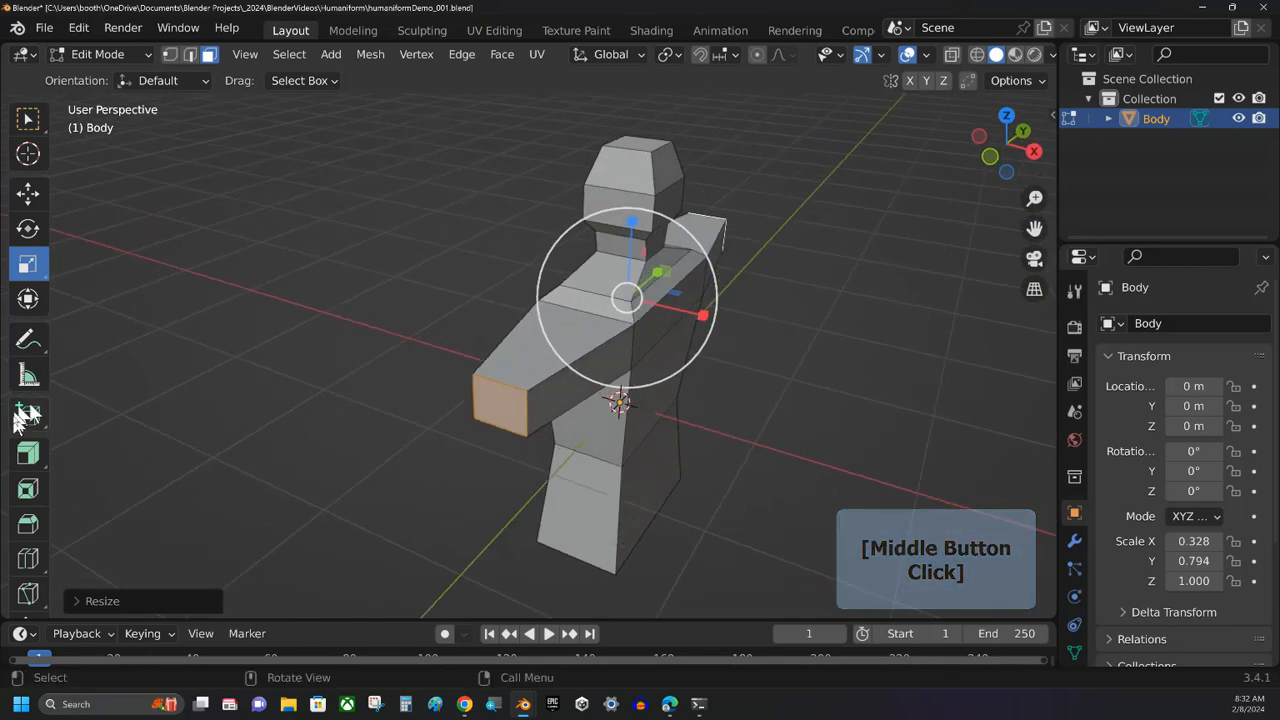
# Extrude both arm end faces farther outward along their normals to form the forearms.
pyautogui.click(28, 453)
pyautogui.moveTo(742, 428); pyautogui.dragTo(623, 420, button='middle')
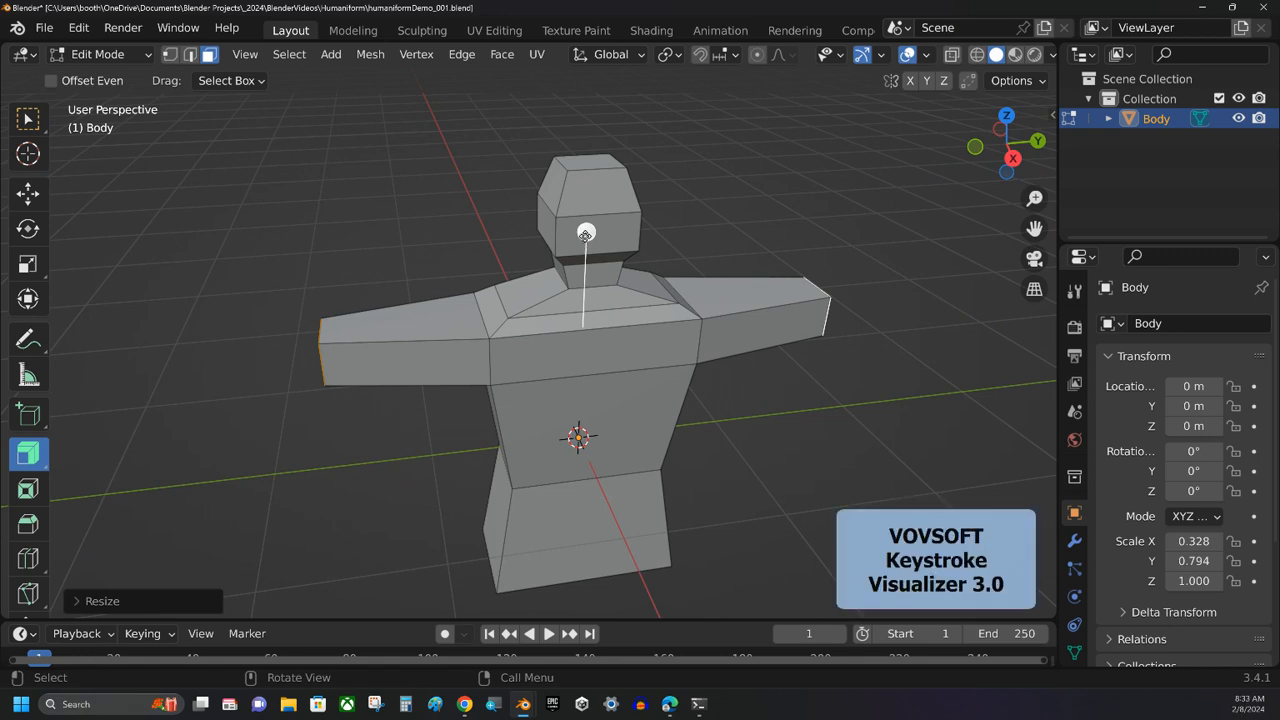
pyautogui.moveTo(584, 234); pyautogui.dragTo(634, 150)
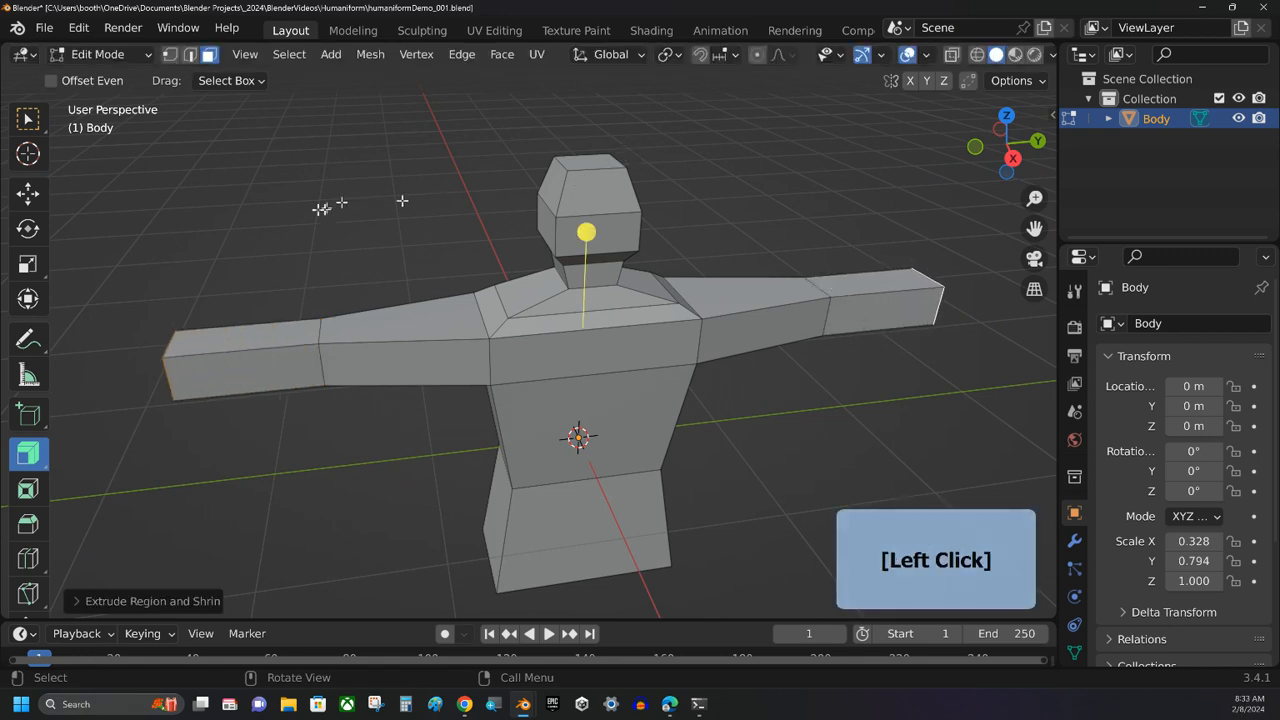
# Scale the forearm end faces down to about 0.6 in the XZ plane to taper the wrists.
pyautogui.click(28, 263)
pyautogui.moveTo(267, 258); pyautogui.dragTo(300, 263, button='middle')
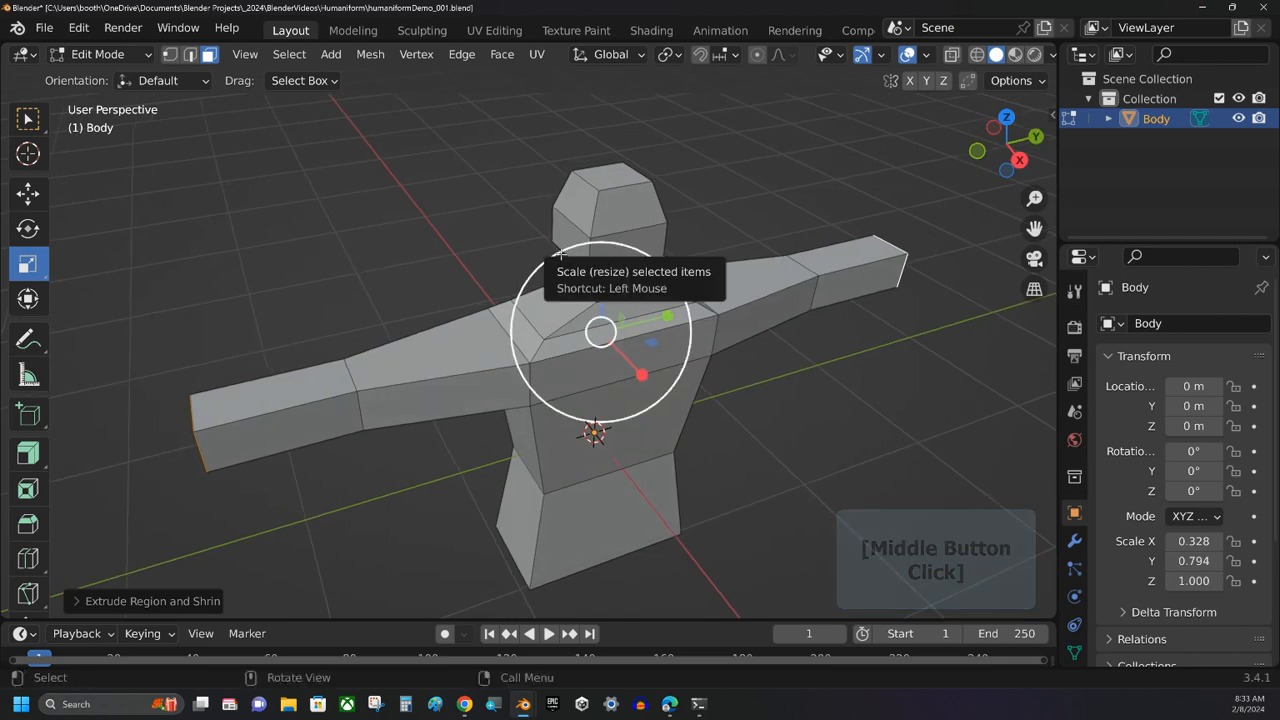
pyautogui.moveTo(558, 252); pyautogui.dragTo(565, 259)
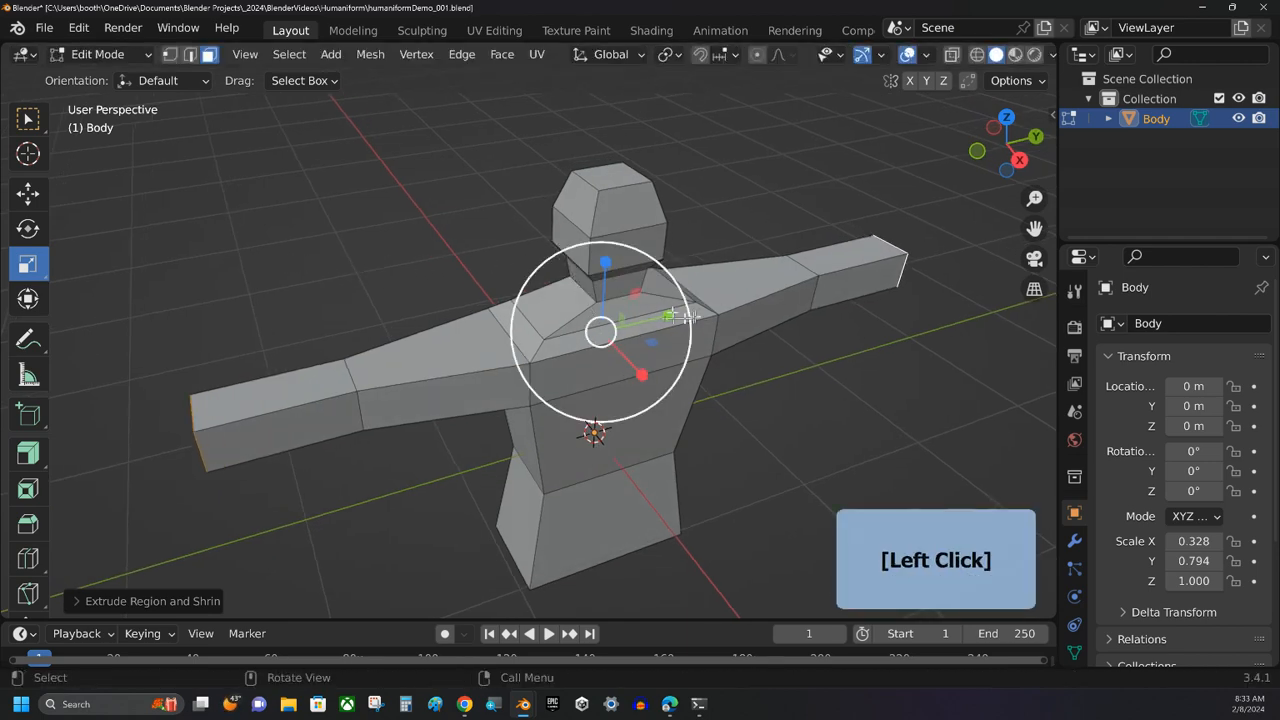
pyautogui.moveTo(420, 291); pyautogui.dragTo(511, 282, button='middle')
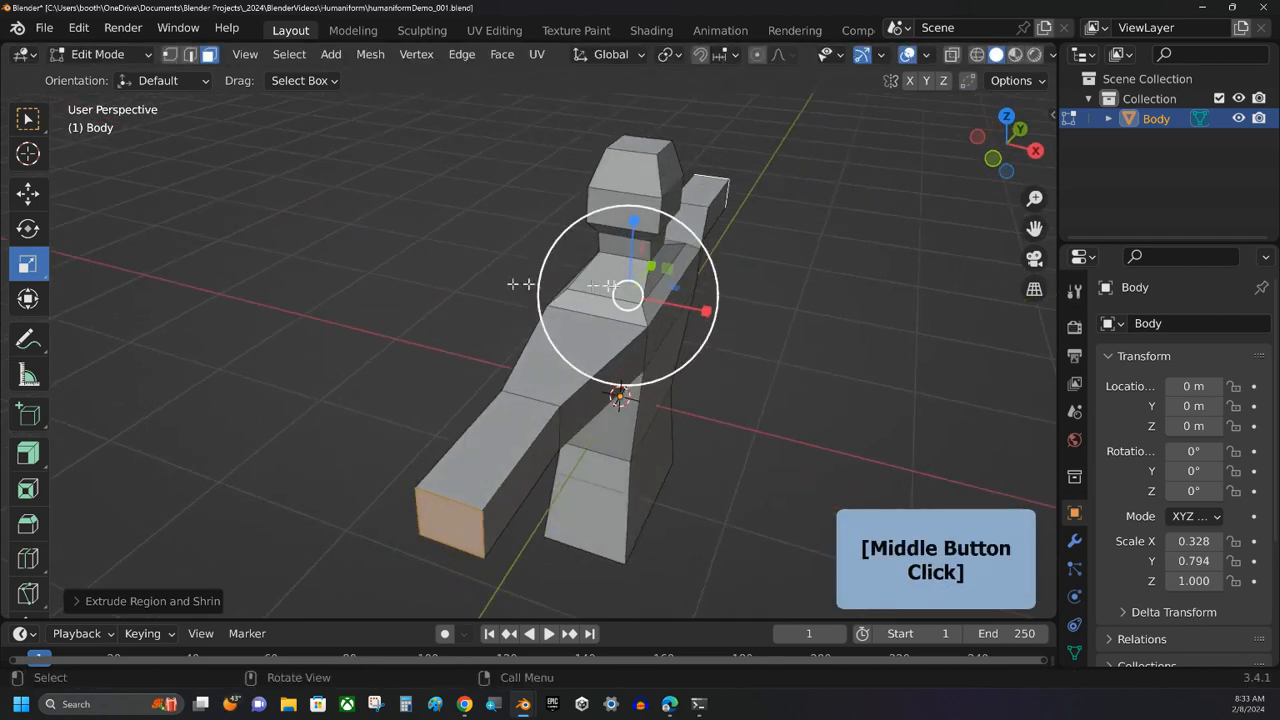
pyautogui.click(665, 271)
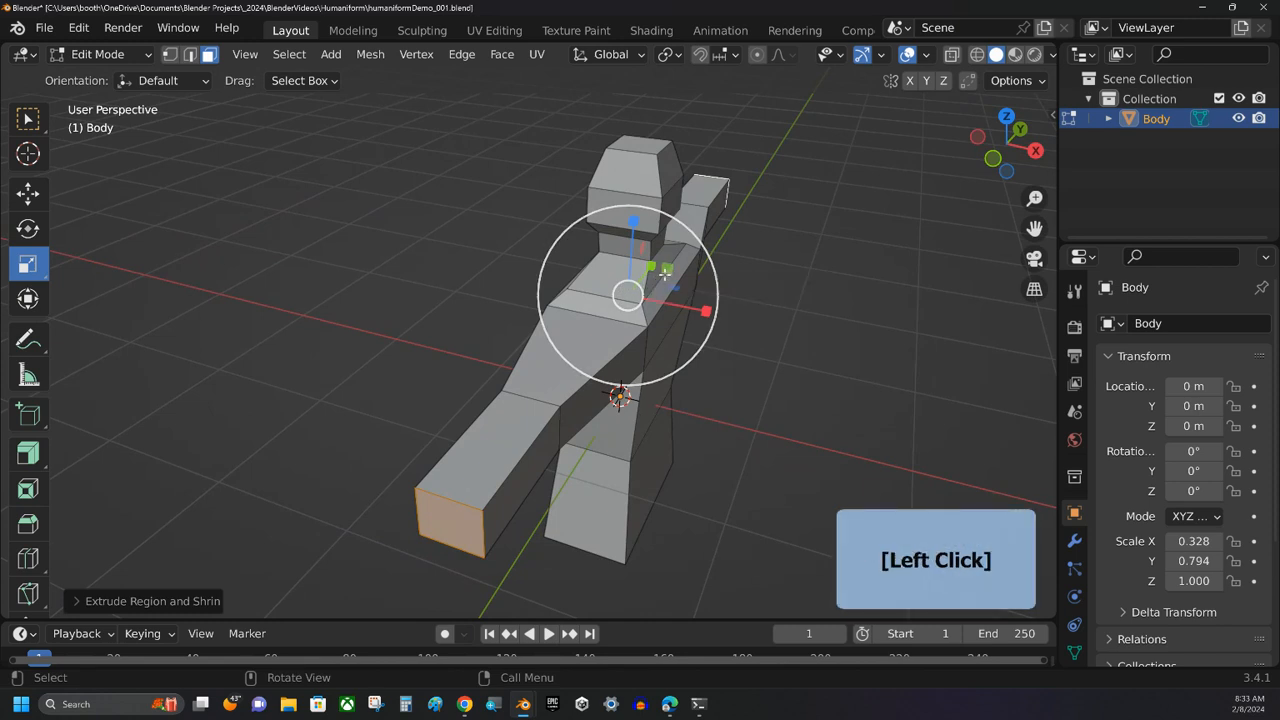
pyautogui.moveTo(665, 271); pyautogui.dragTo(657, 283)
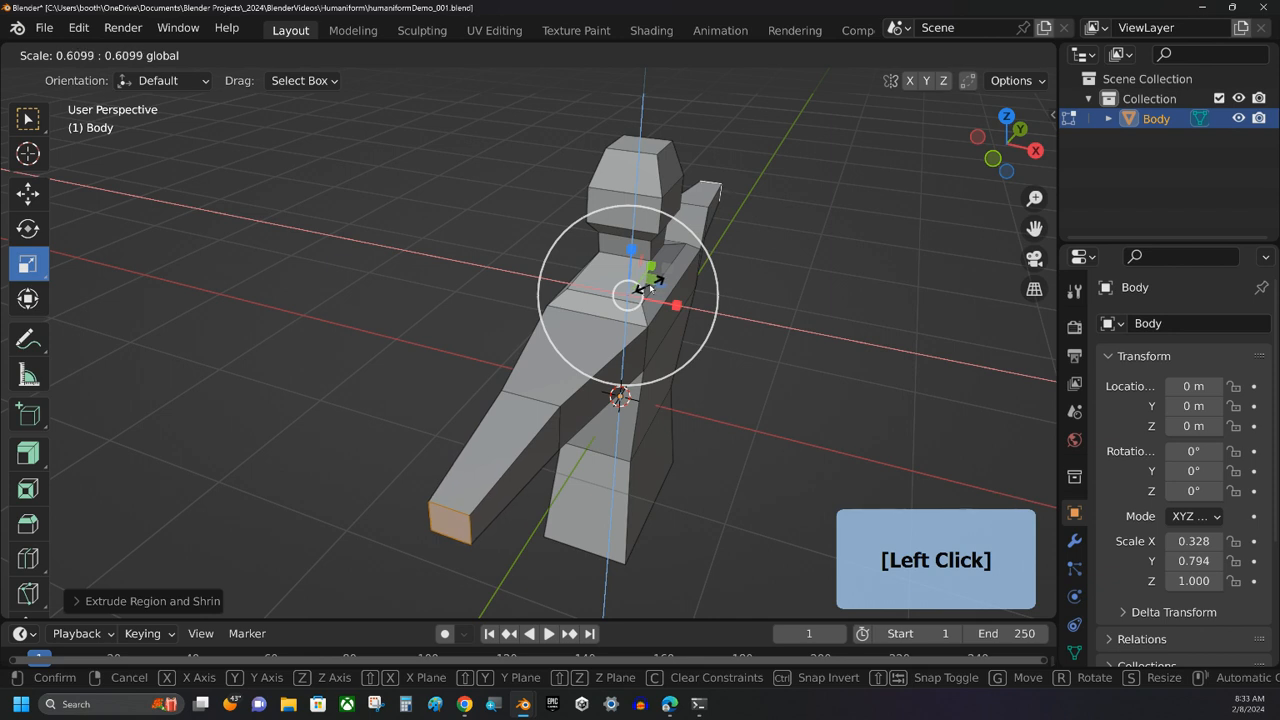
pyautogui.moveTo(650, 287); pyautogui.dragTo(655, 285)
pyautogui.moveTo(720, 277)
pyautogui.mouseDown(button='middle')
pyautogui.moveTo(803, 260)
pyautogui.moveTo(700, 262)
pyautogui.mouseUp(button='middle')
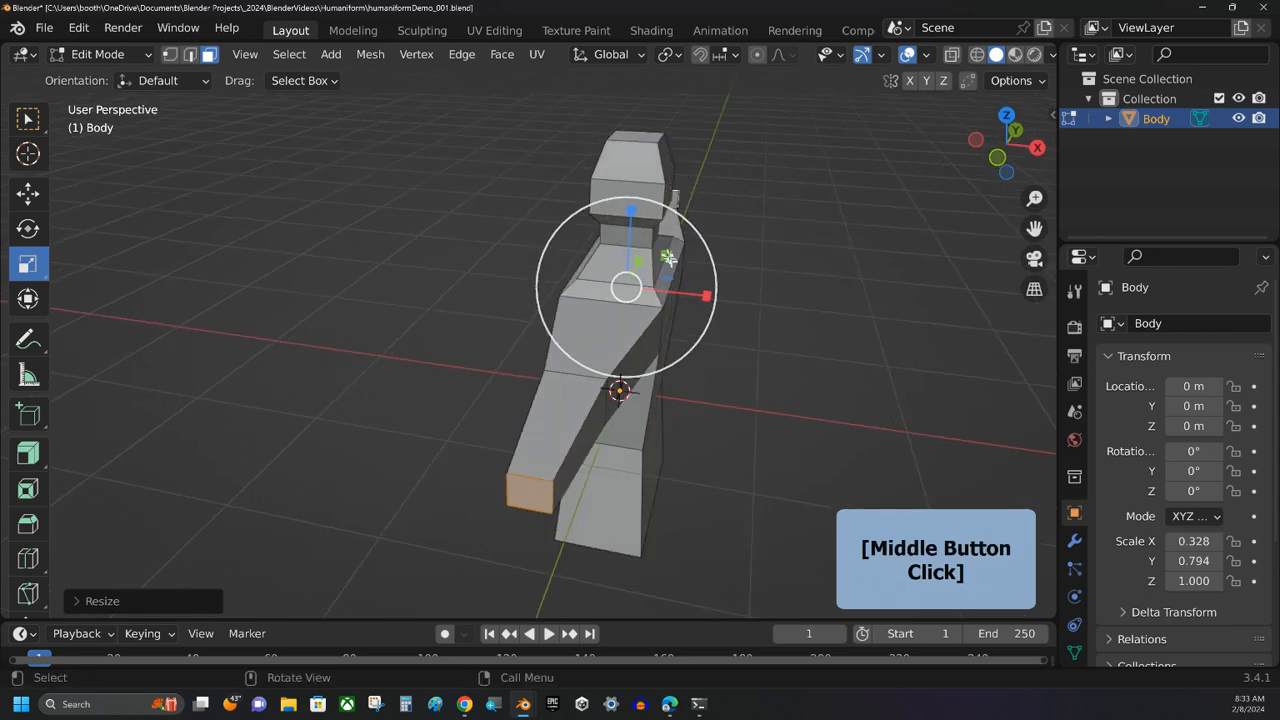
pyautogui.moveTo(811, 237); pyautogui.dragTo(686, 252, button='middle')
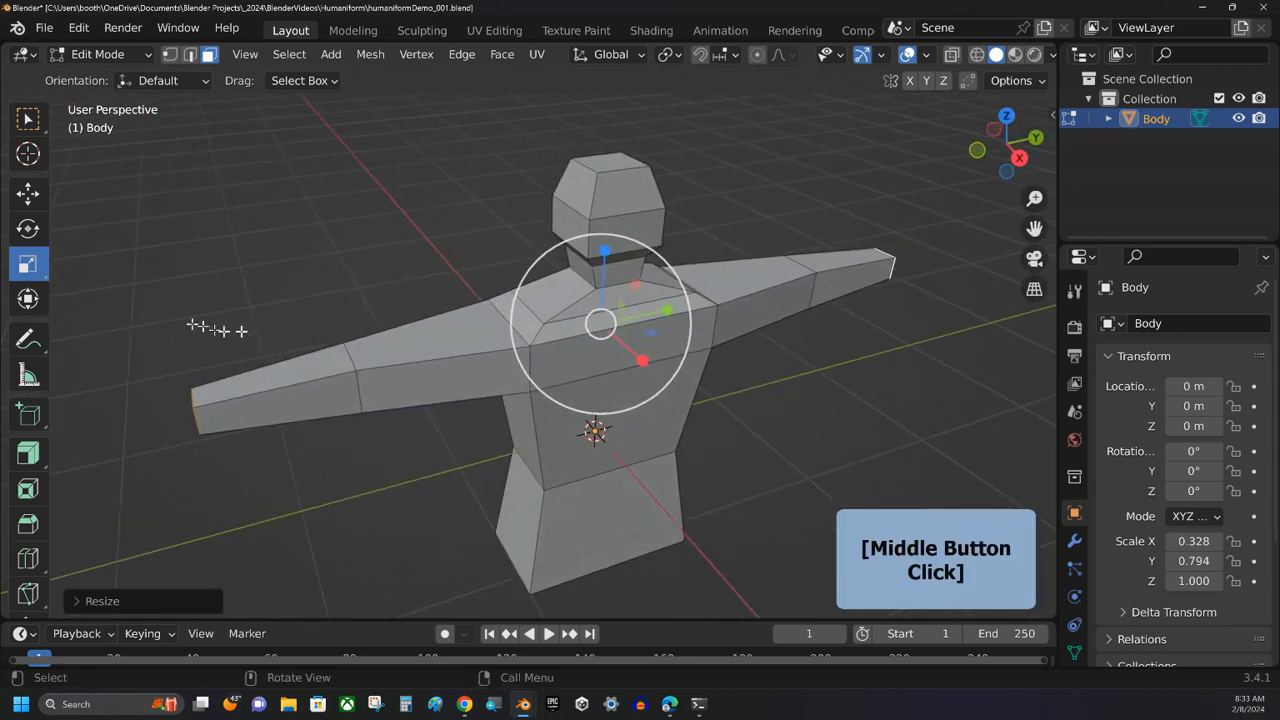
# Extrude both wrist faces outward along their normals to form short hands, and enlarge the hand end faces in the XZ plane.
pyautogui.click(28, 453)
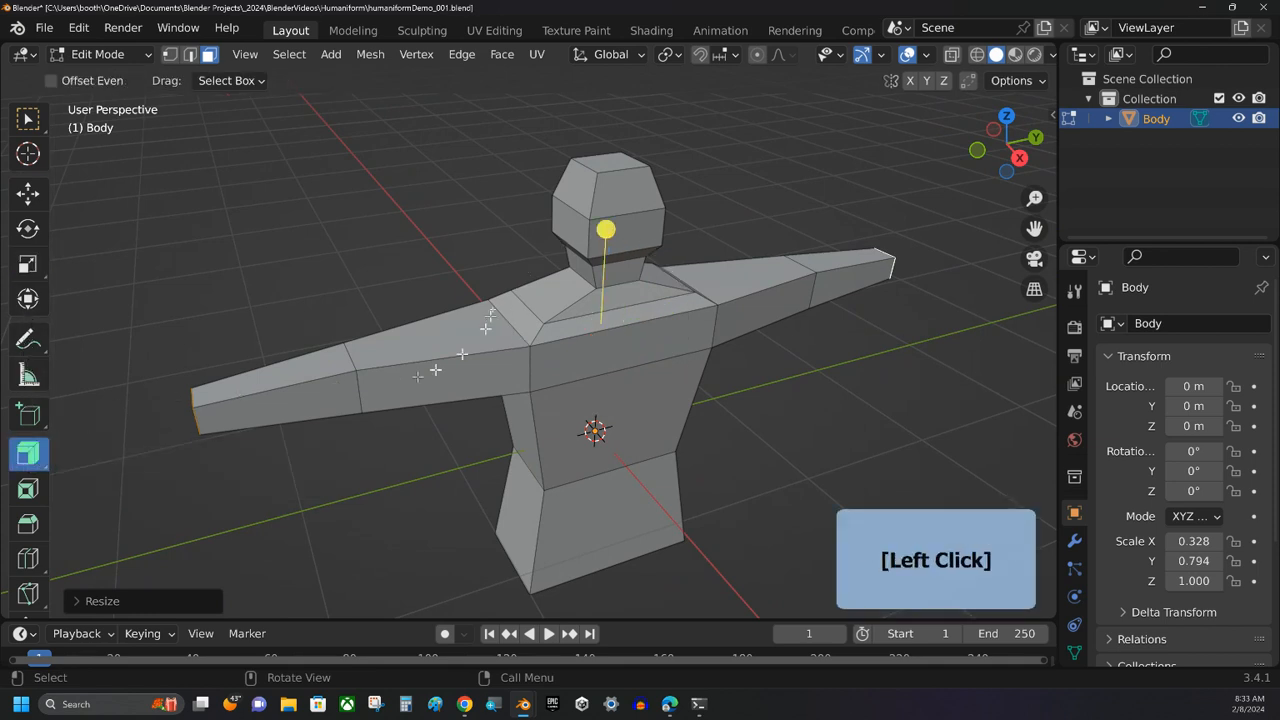
pyautogui.moveTo(605, 229); pyautogui.dragTo(611, 201)
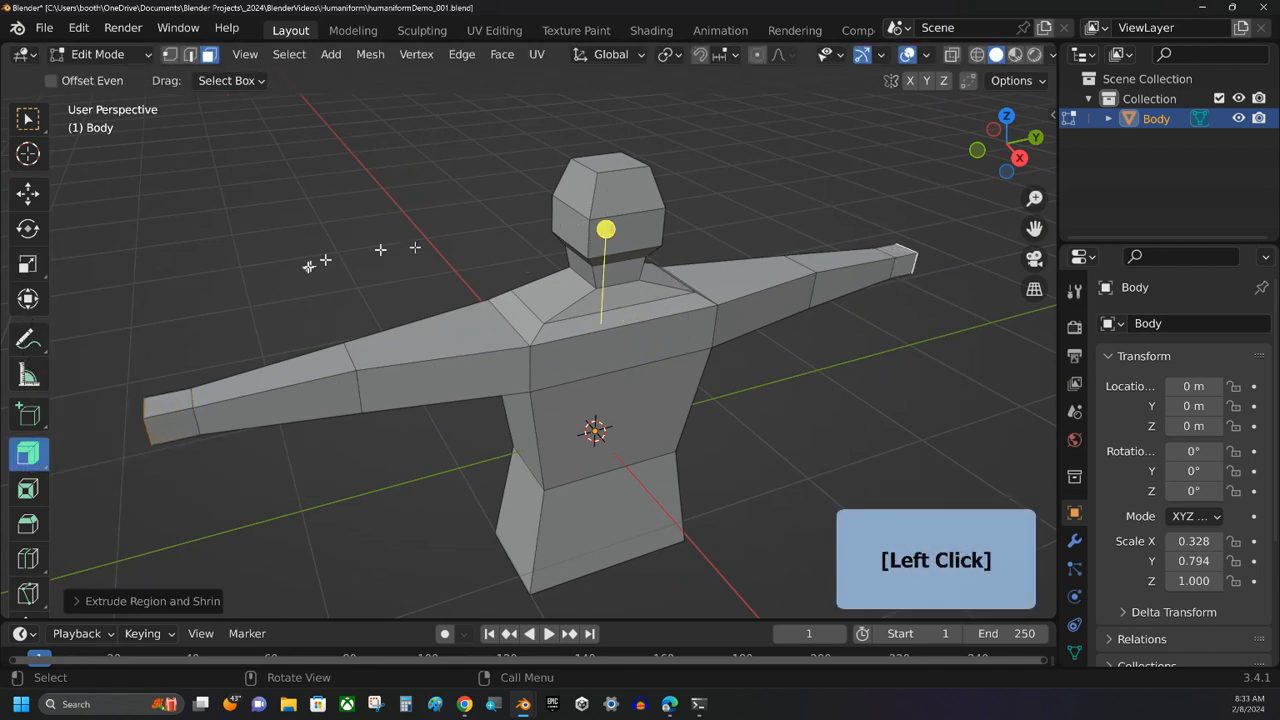
pyautogui.click(28, 263)
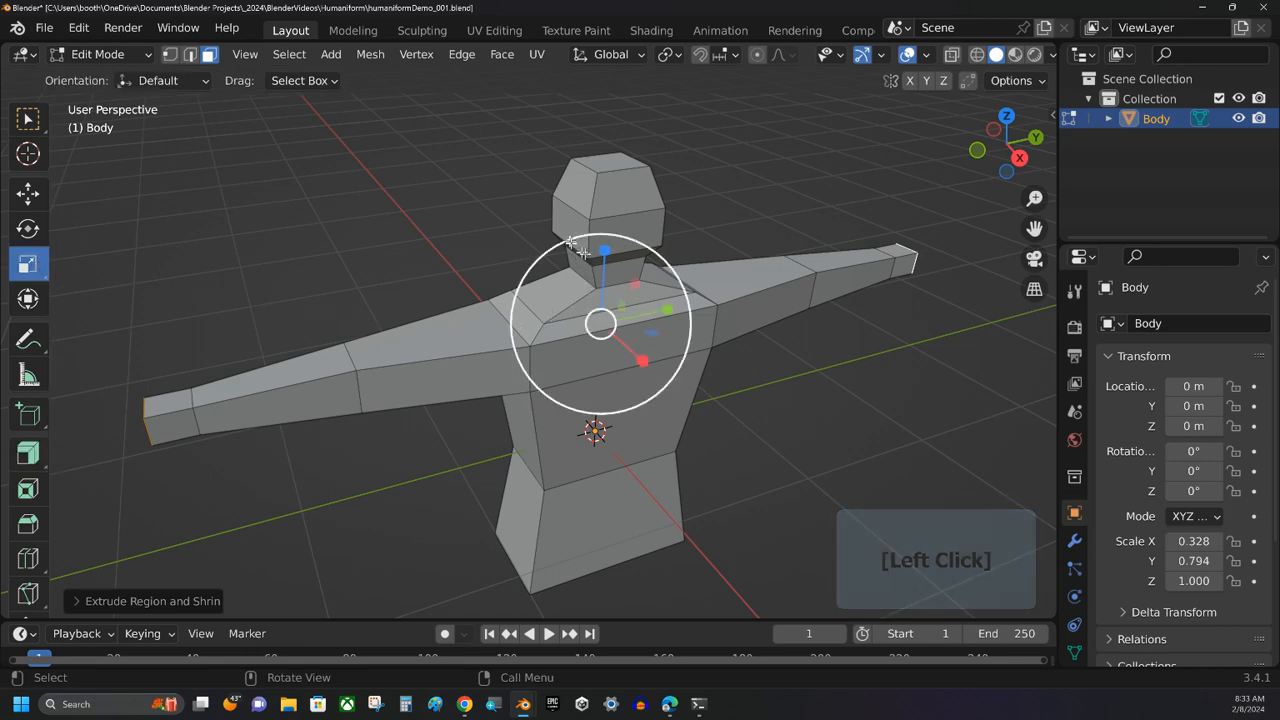
pyautogui.moveTo(491, 329); pyautogui.dragTo(647, 324, button='middle')
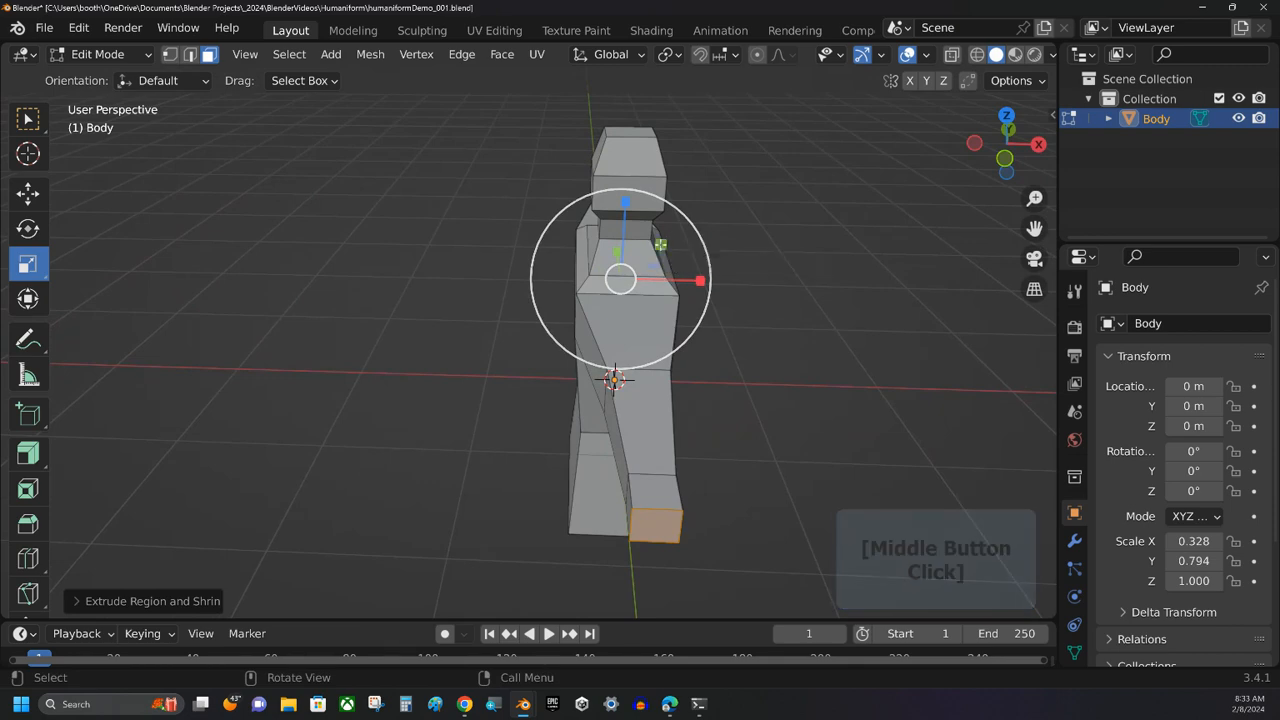
pyautogui.moveTo(667, 244); pyautogui.dragTo(729, 277)
pyautogui.moveTo(729, 277); pyautogui.dragTo(689, 354, button='middle')
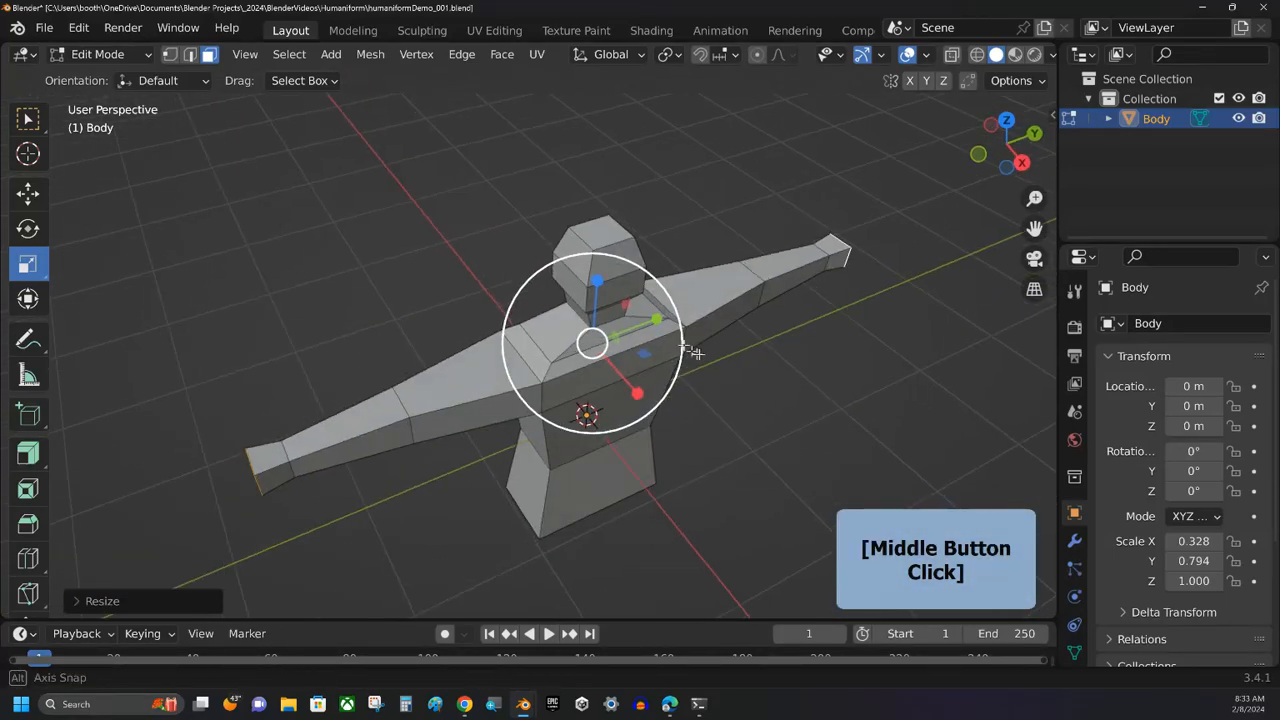
# Switch to vertex selection with X-ray enabled in solid shading, and view the body from the right orthographic viewpoint.
pyautogui.click(170, 54)
pyautogui.moveTo(439, 211)
pyautogui.mouseDown(button='middle')
pyautogui.moveTo(420, 214)
pyautogui.moveTo(430, 205)
pyautogui.mouseUp(button='middle')
pyautogui.click(977, 55)
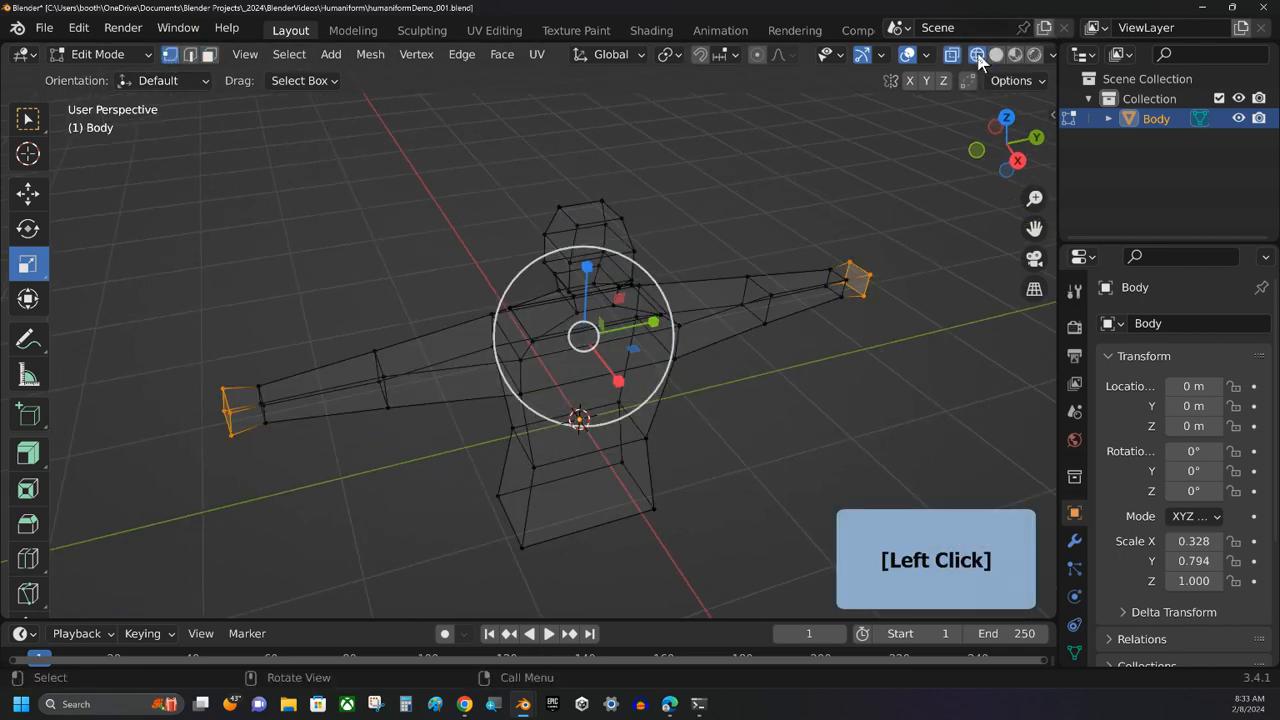
pyautogui.click(996, 55)
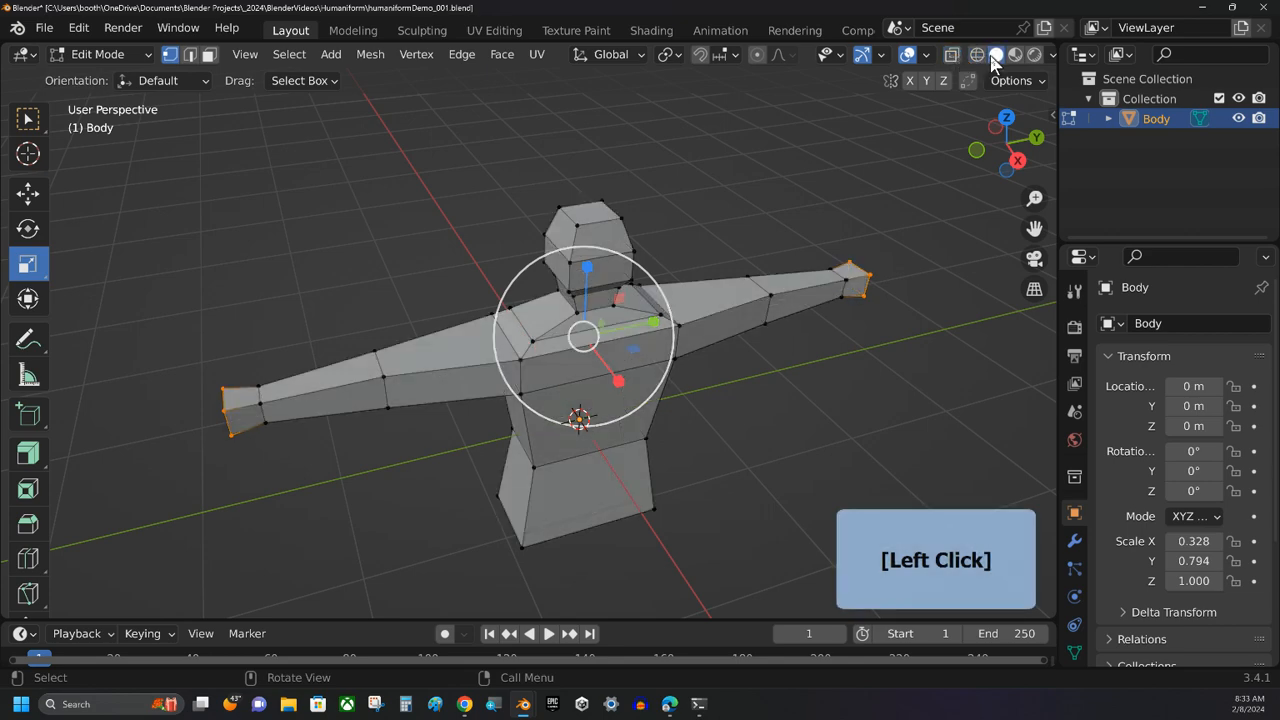
pyautogui.moveTo(710, 245); pyautogui.dragTo(692, 215, button='middle')
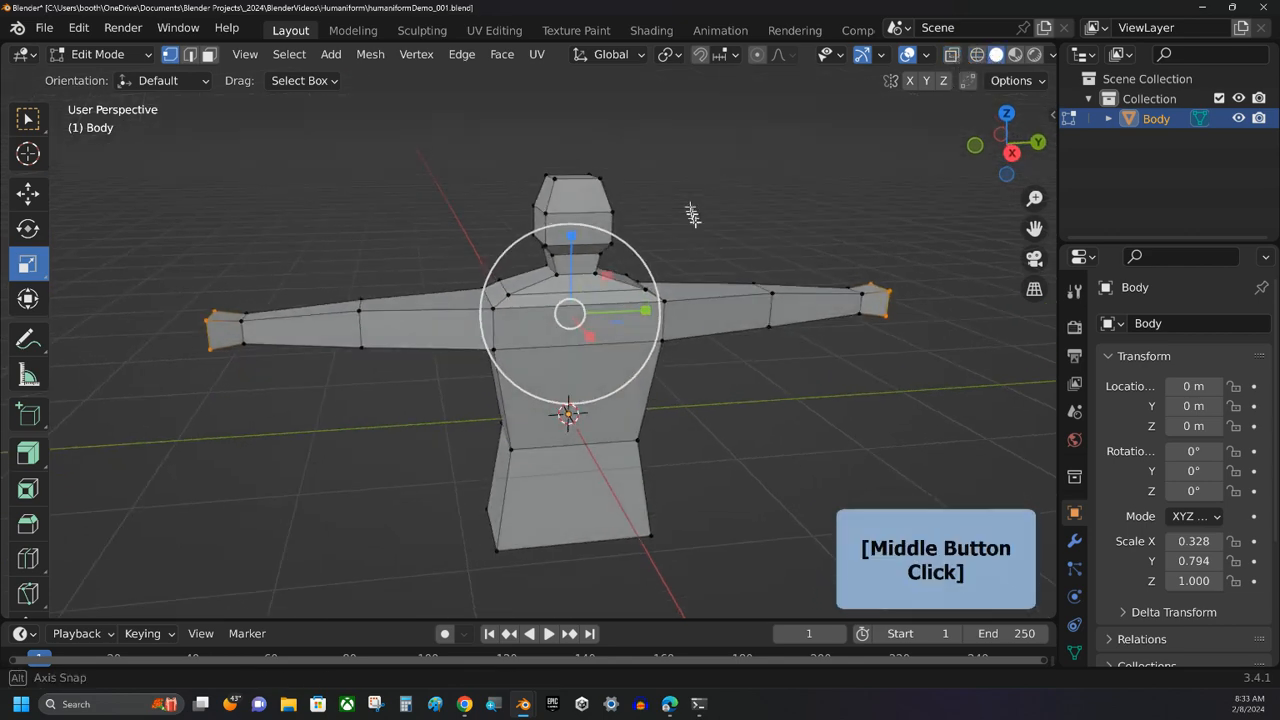
pyautogui.click(951, 54)
pyautogui.moveTo(820, 162)
pyautogui.mouseDown(button='middle')
pyautogui.moveTo(814, 177)
pyautogui.moveTo(835, 170)
pyautogui.mouseUp(button='middle')
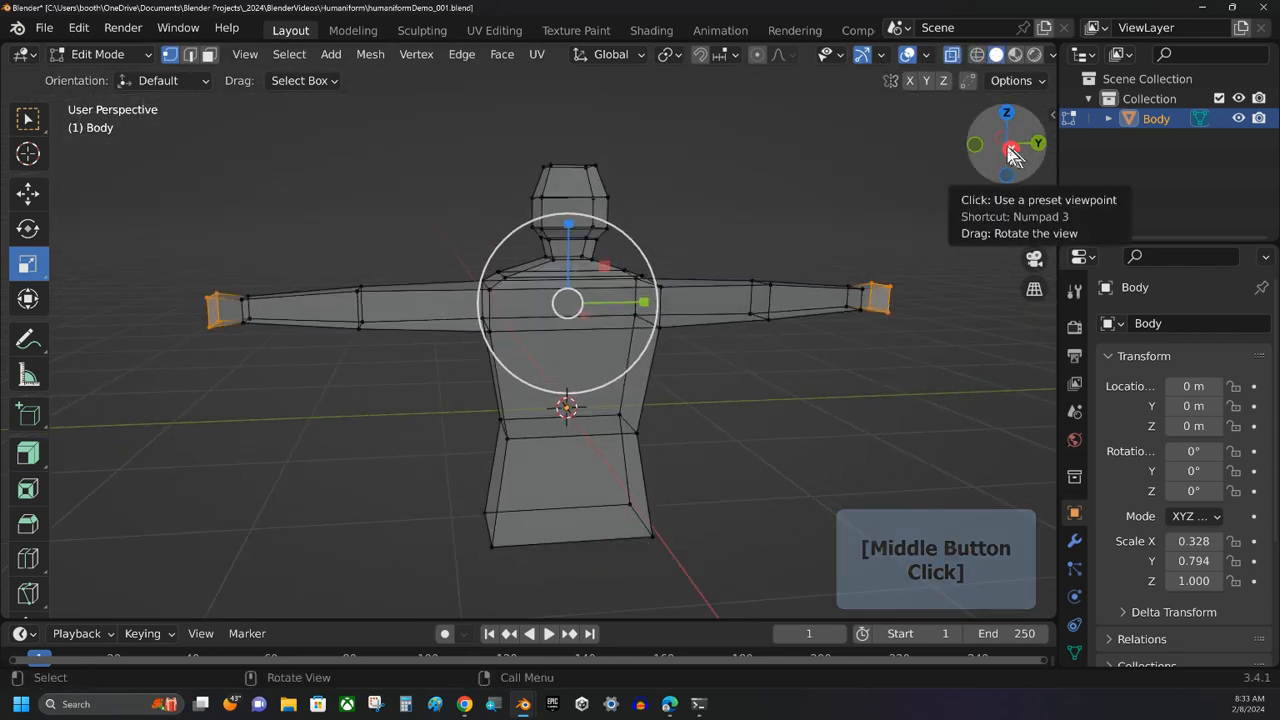
pyautogui.click(1006, 148)
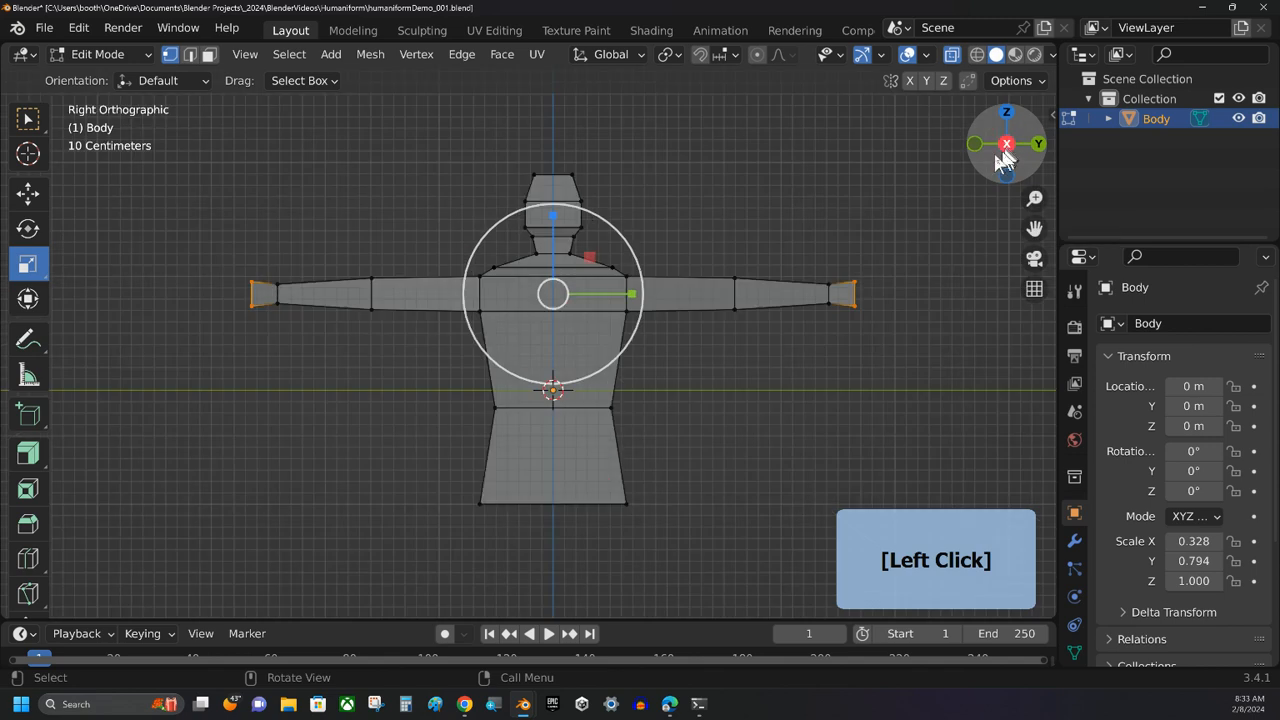
# Select the upper shoulder vertices together with the row at the base of the chest, and scale them along X.
pyautogui.click(448, 256)
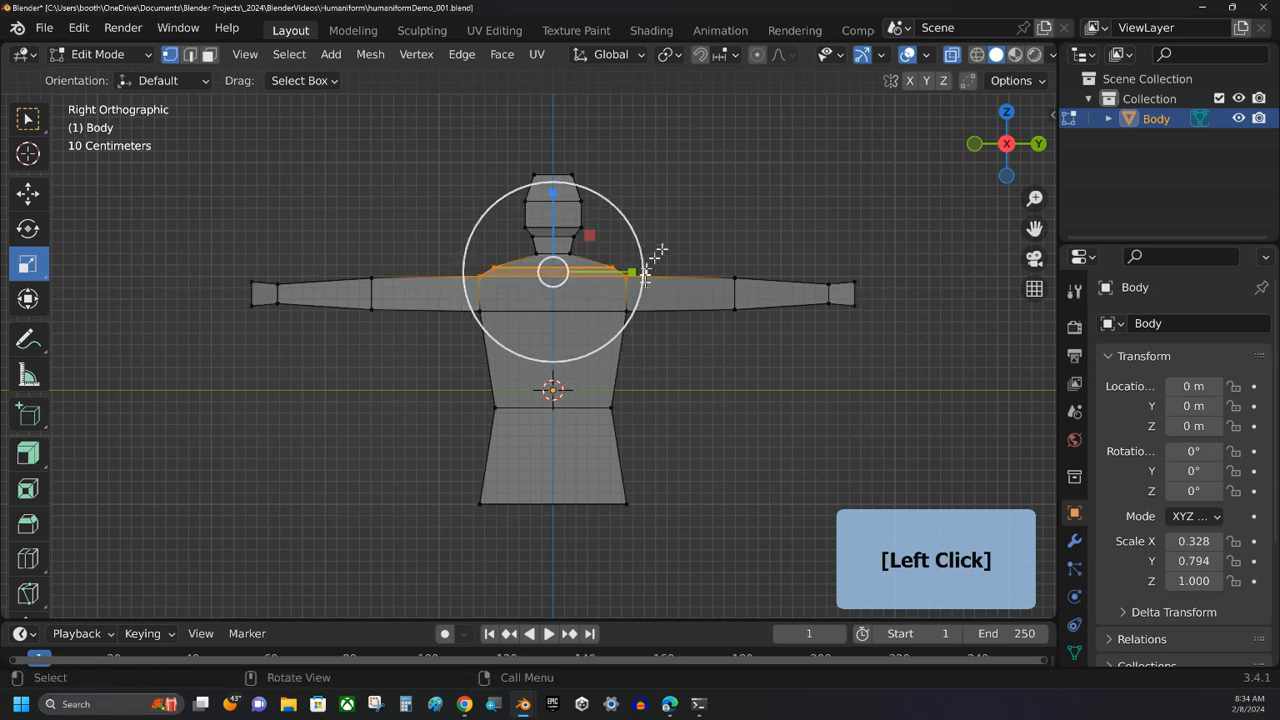
pyautogui.moveTo(658, 250); pyautogui.dragTo(688, 194, button='middle')
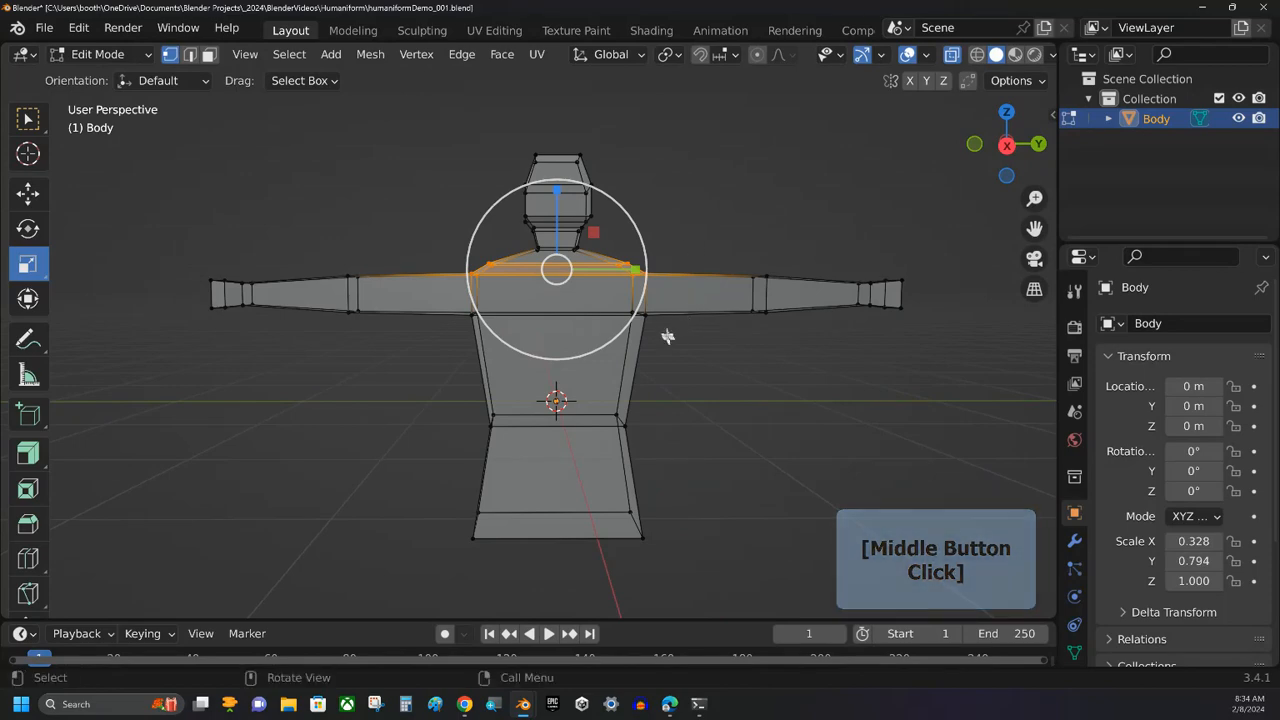
pyautogui.press('shift')
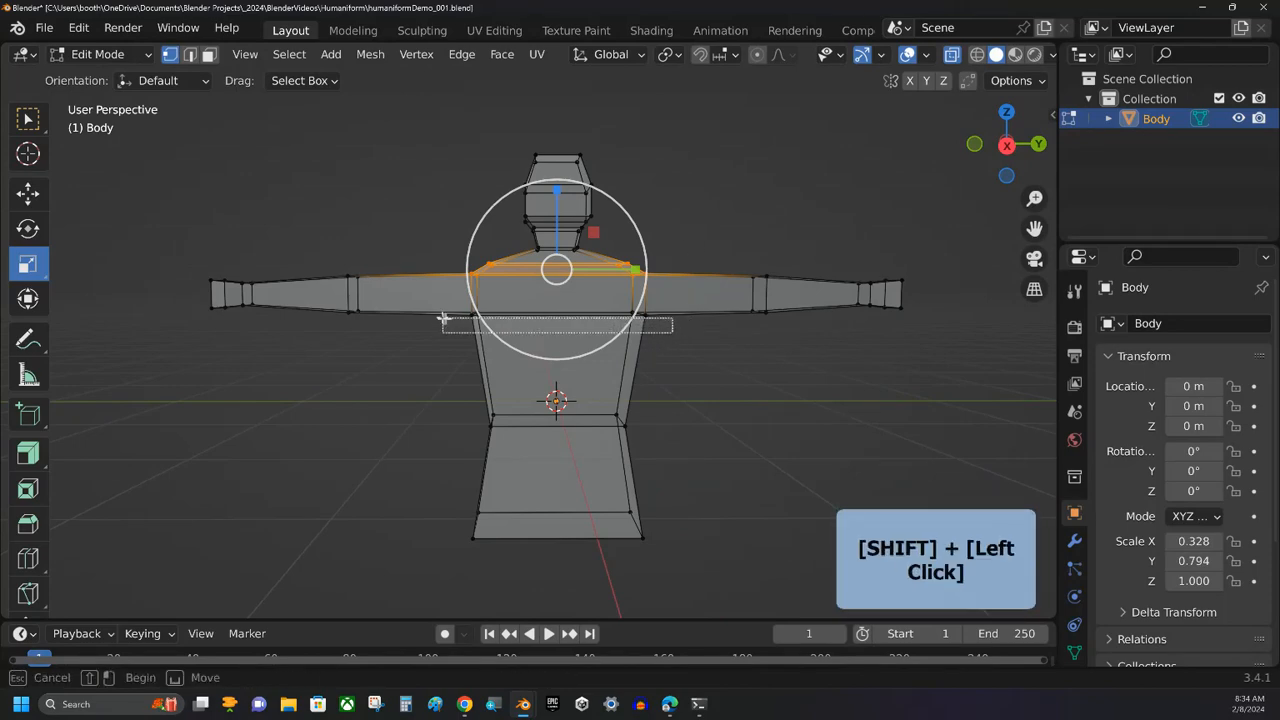
pyautogui.moveTo(428, 376); pyautogui.dragTo(594, 410, button='middle')
pyautogui.moveTo(654, 330); pyautogui.dragTo(660, 335)
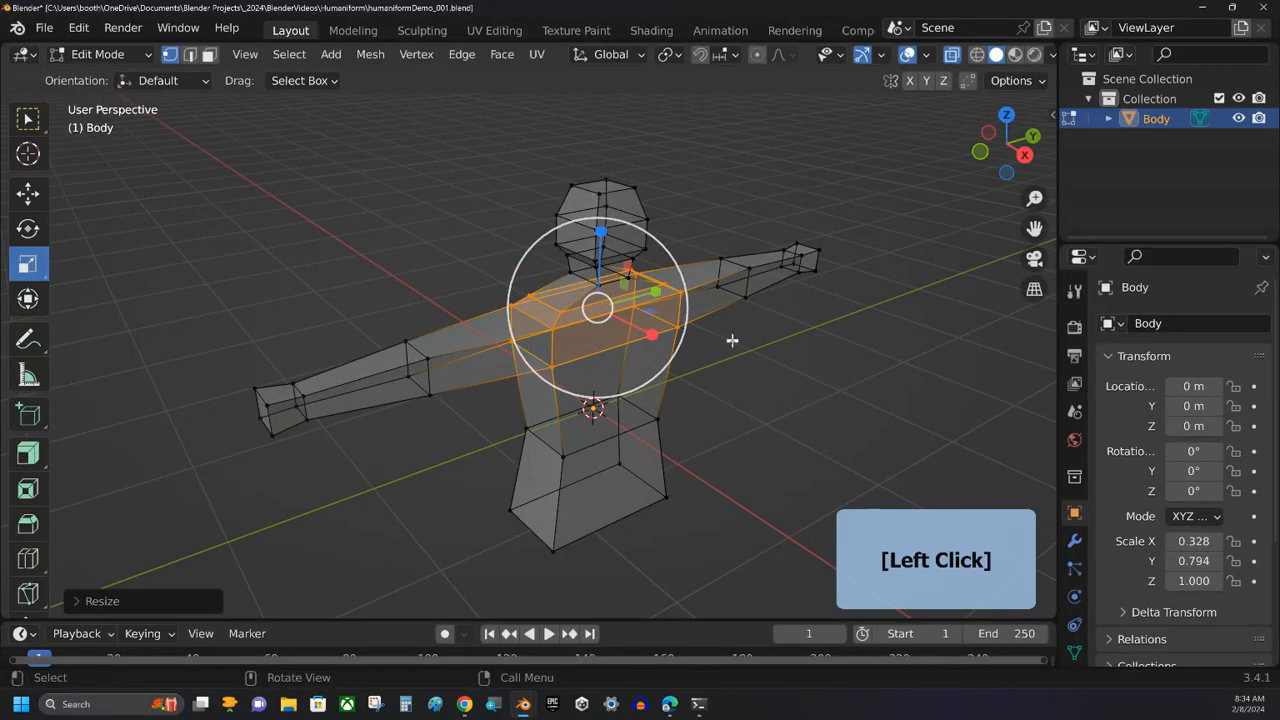
# Select only the vertex row at the base of the chest below the arms and scale it slightly narrower along X.
pyautogui.moveTo(734, 340); pyautogui.dragTo(523, 337, button='middle')
pyautogui.click(431, 368)
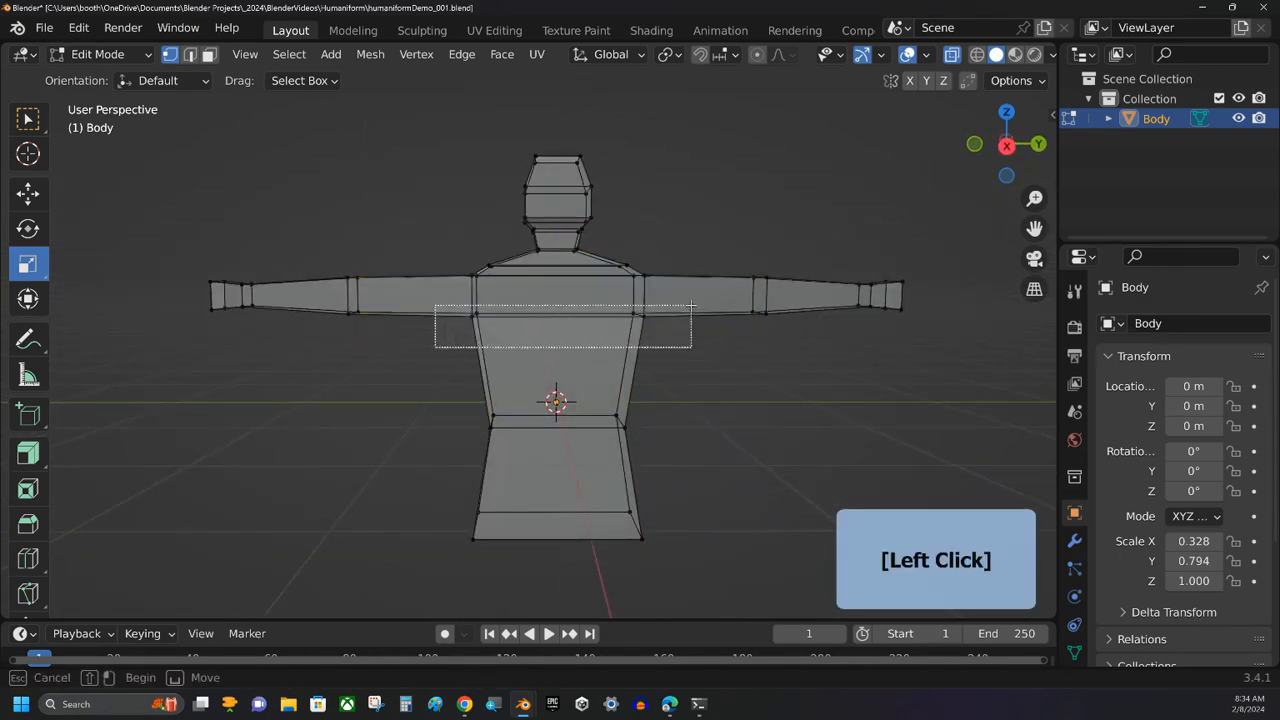
pyautogui.moveTo(691, 305); pyautogui.dragTo(690, 306)
pyautogui.moveTo(600, 360); pyautogui.dragTo(683, 345, button='middle')
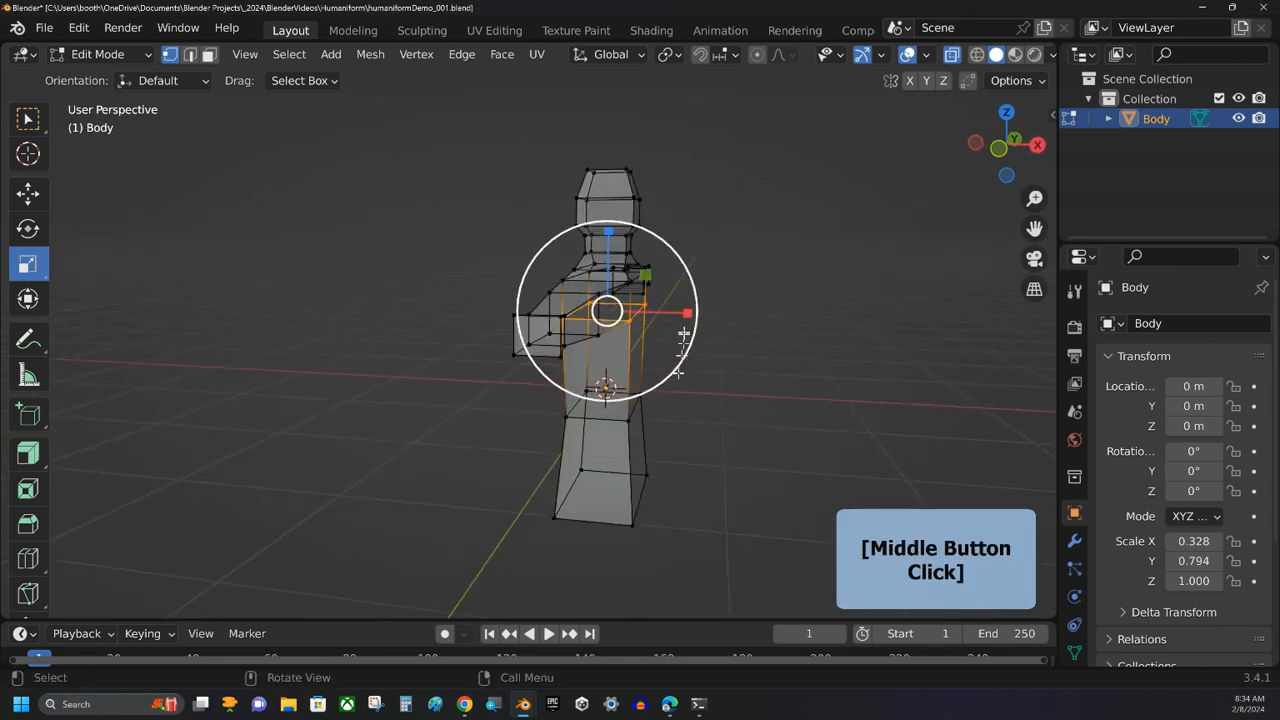
pyautogui.moveTo(685, 312); pyautogui.dragTo(680, 316)
# Select the waist vertices and scale them inward along X to slim the waist's depth.
pyautogui.moveTo(749, 346); pyautogui.dragTo(456, 401, button='middle')
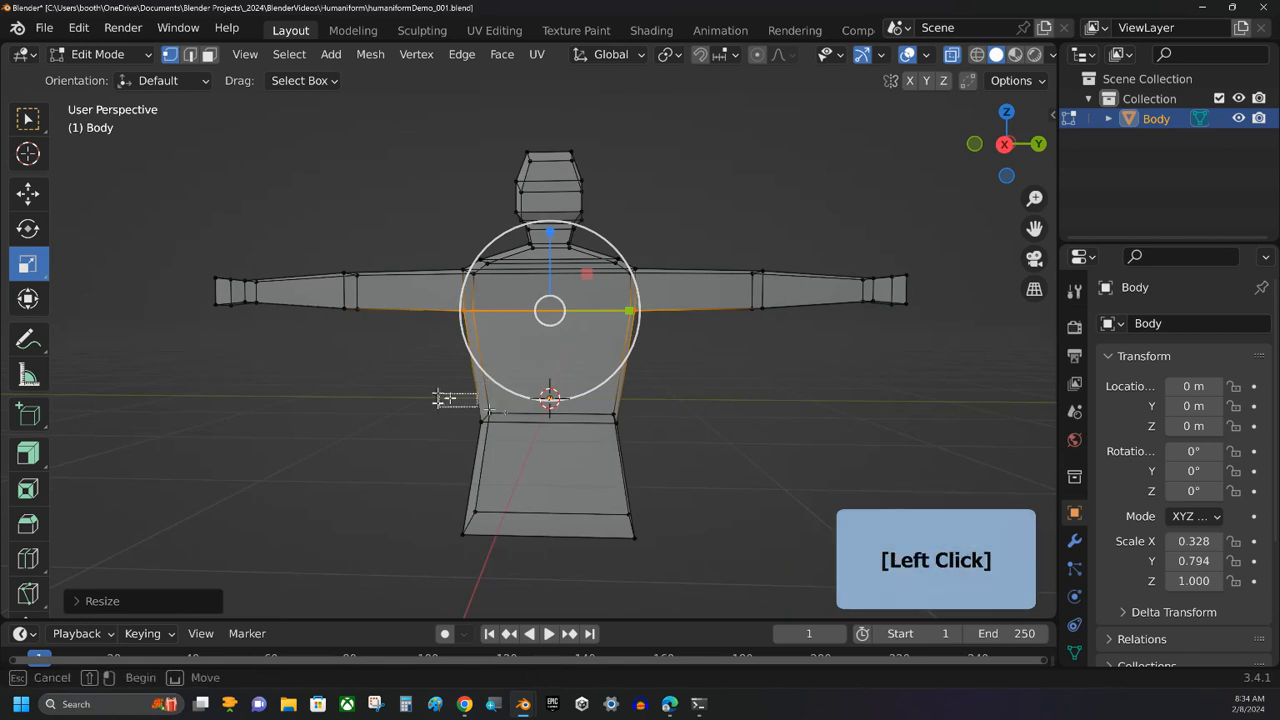
pyautogui.moveTo(752, 442); pyautogui.dragTo(752, 443)
pyautogui.moveTo(340, 454); pyautogui.dragTo(750, 388, button='middle')
pyautogui.moveTo(675, 400); pyautogui.dragTo(651, 406)
# Select the vertices at the base of the hips and scale them to about 0.56 along X.
pyautogui.moveTo(651, 406); pyautogui.dragTo(749, 457, button='middle')
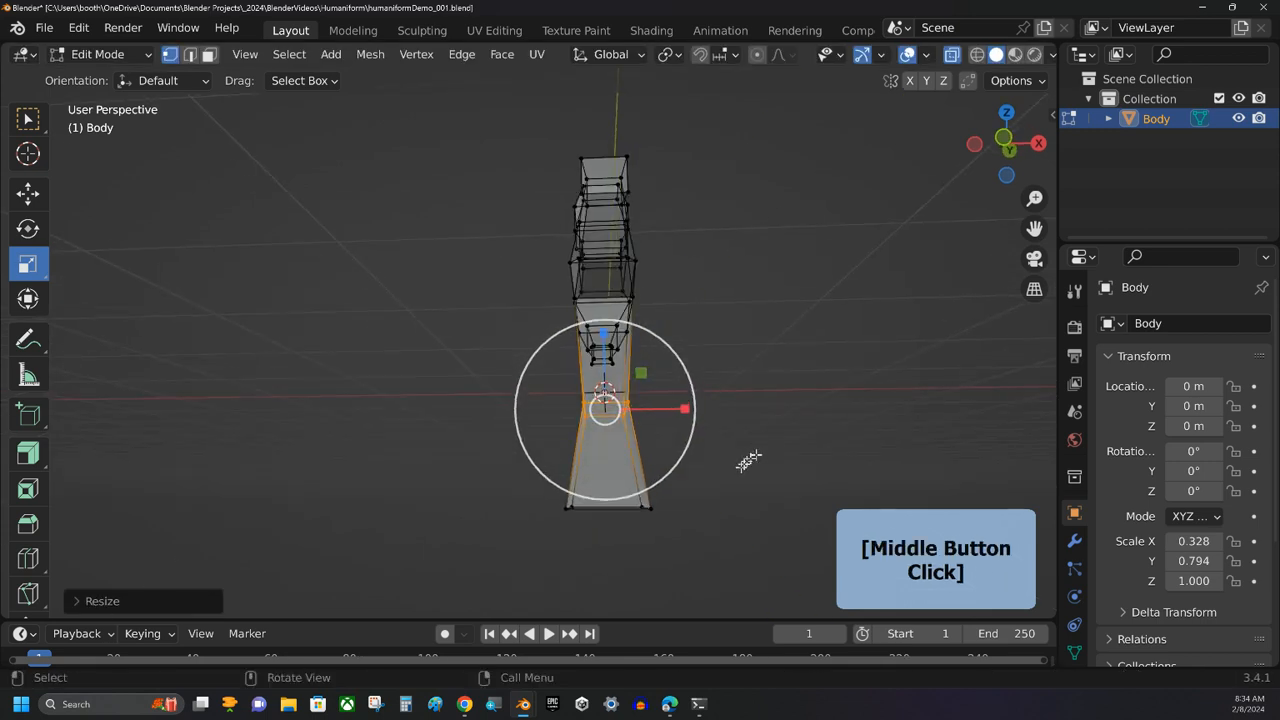
pyautogui.moveTo(737, 470); pyautogui.dragTo(570, 526)
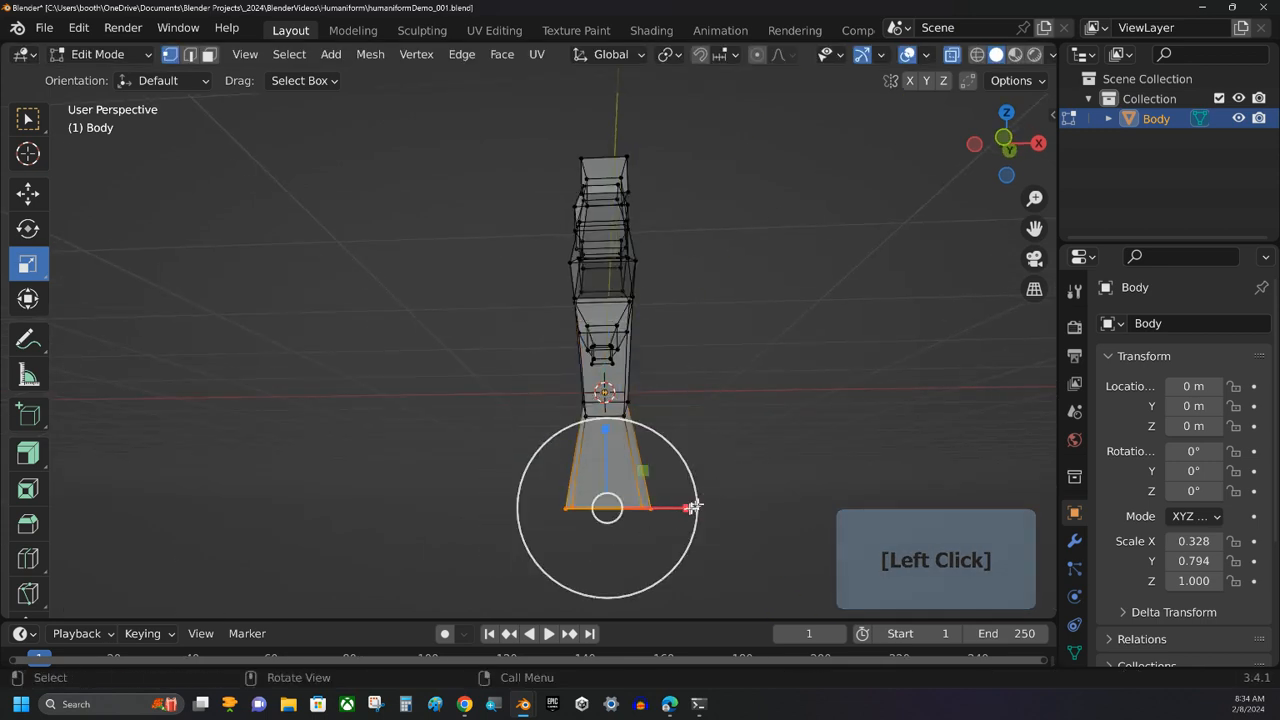
pyautogui.moveTo(685, 509); pyautogui.dragTo(673, 510)
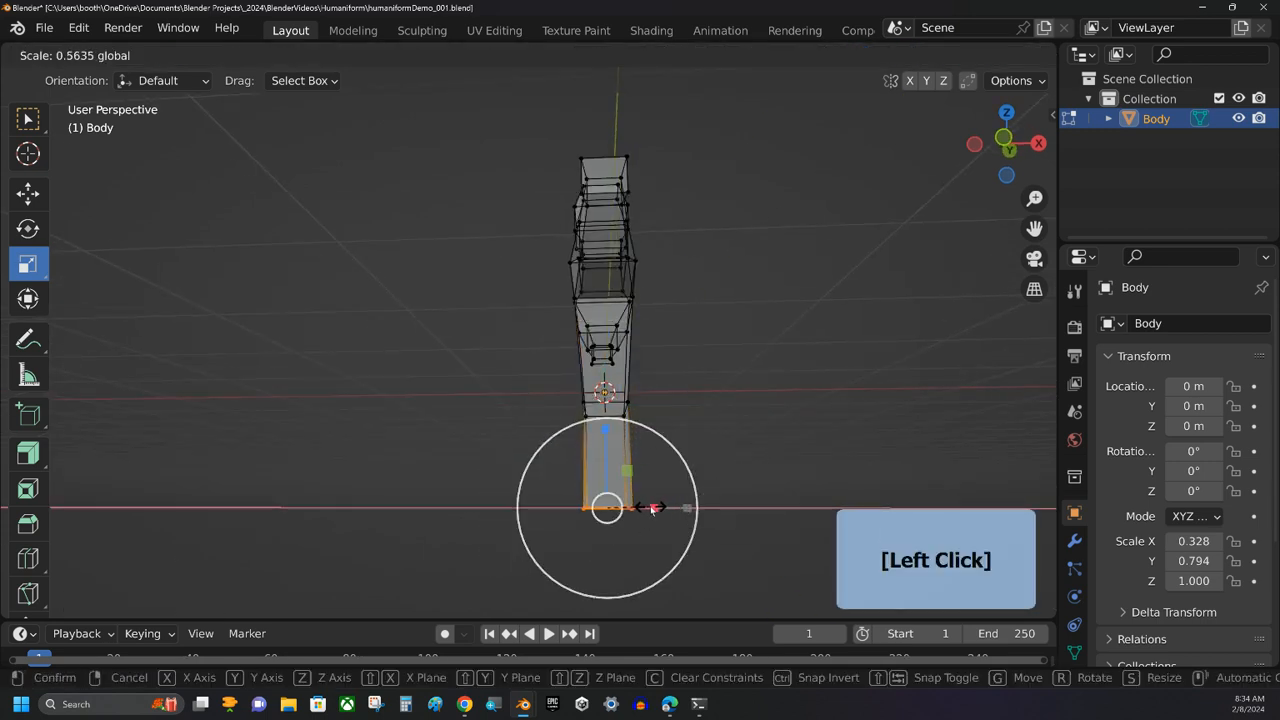
pyautogui.moveTo(650, 509); pyautogui.dragTo(650, 509)
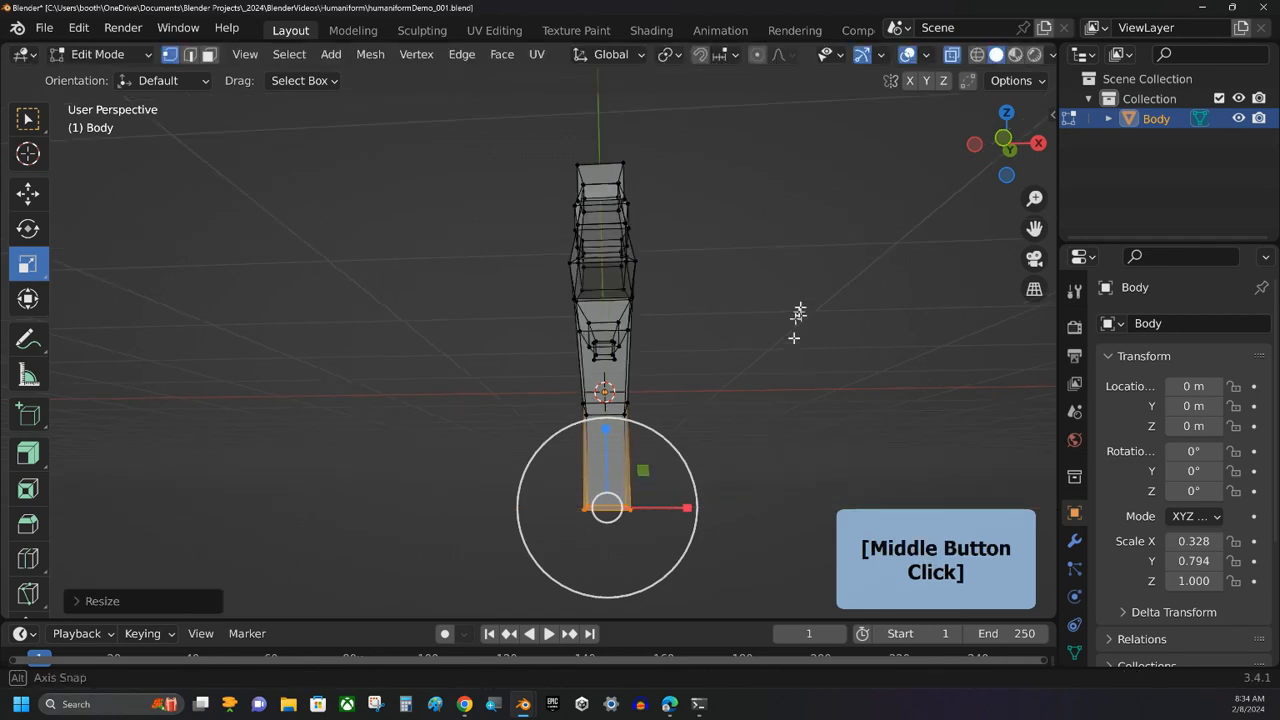
# Select the elbow vertices of both arms and scale them slightly smaller in the XZ plane.
pyautogui.moveTo(800, 309); pyautogui.dragTo(751, 374, button='middle')
pyautogui.moveTo(322, 246); pyautogui.dragTo(368, 330)
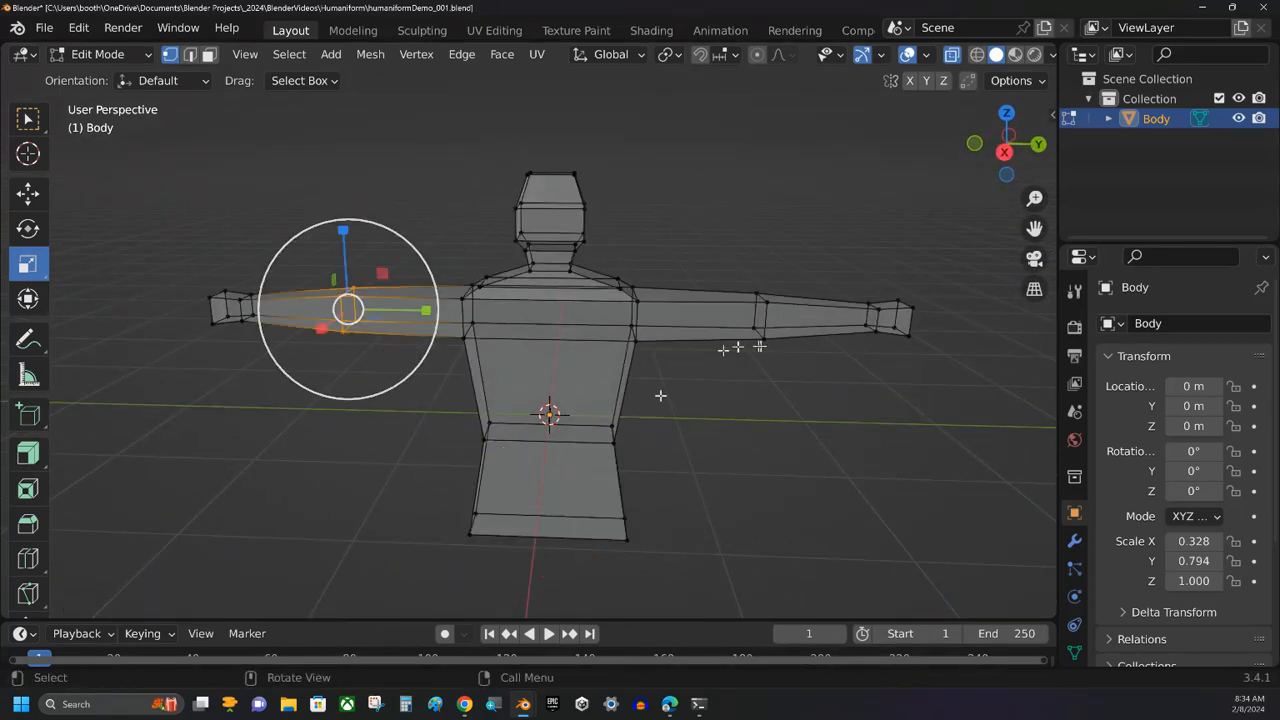
pyautogui.keyDown('shift'); pyautogui.moveTo(800, 262); pyautogui.dragTo(755, 340); pyautogui.keyUp('shift')
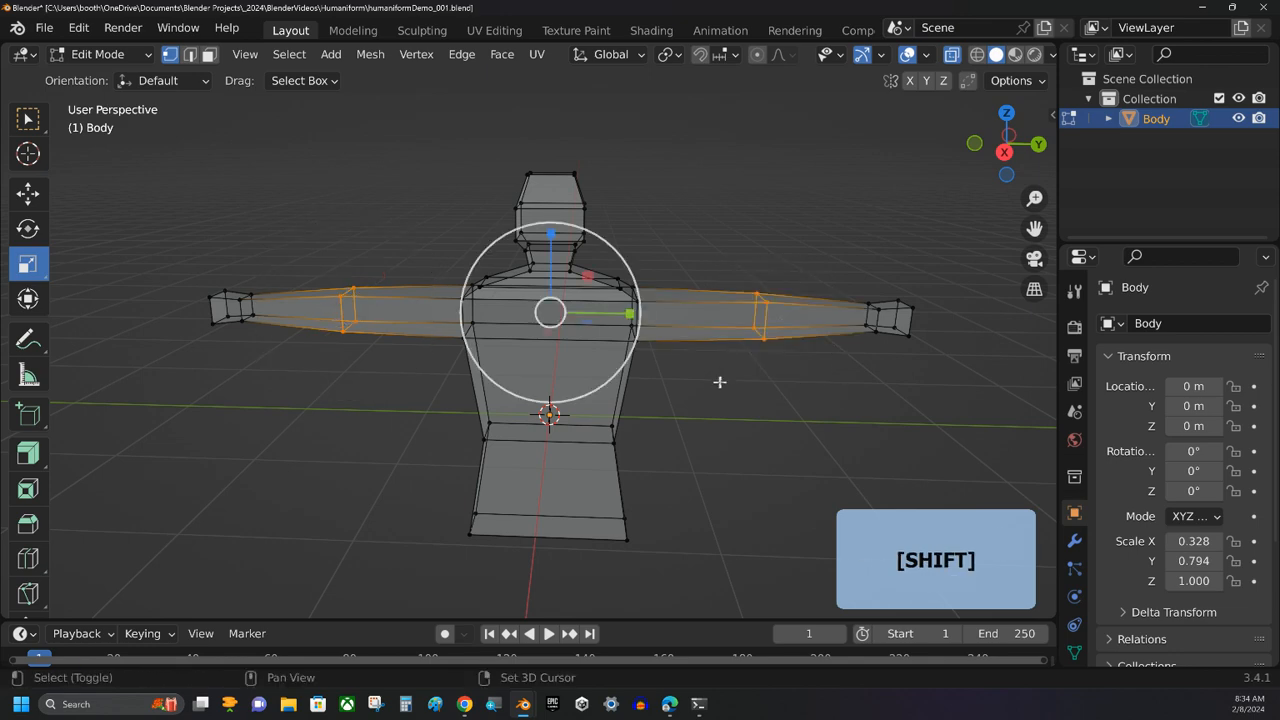
pyautogui.moveTo(400, 420); pyautogui.dragTo(690, 430, button='middle')
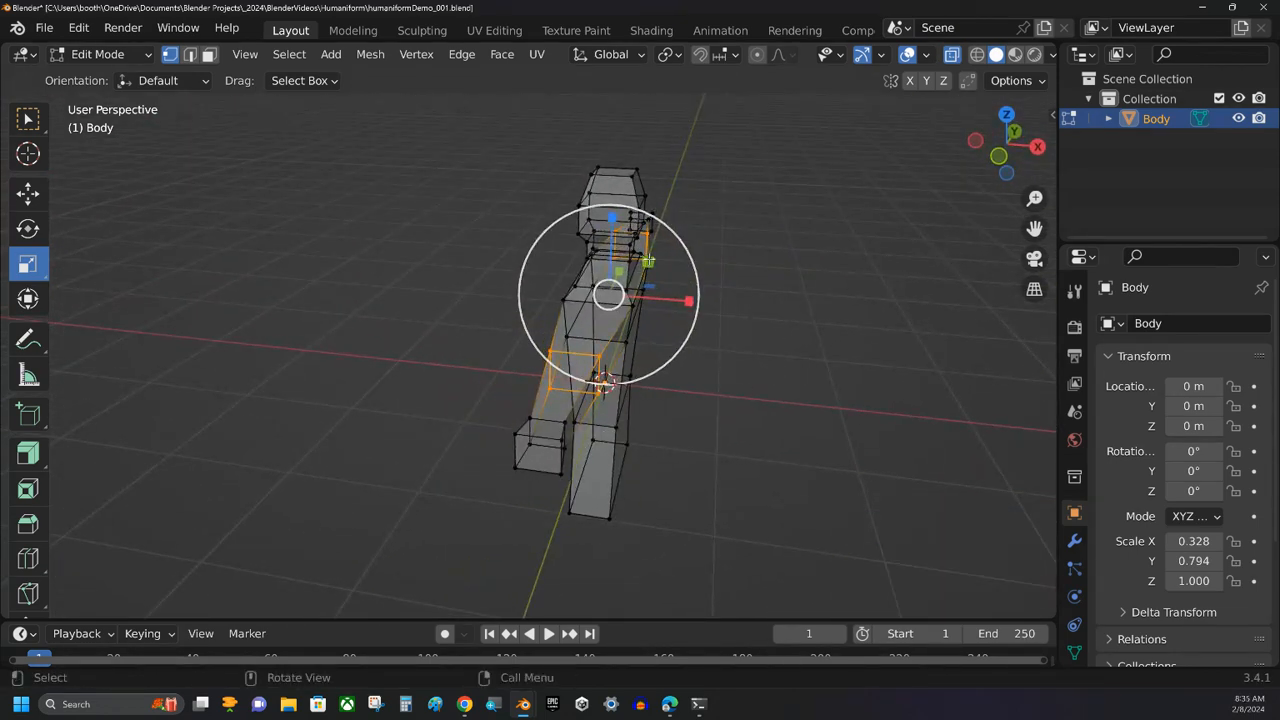
pyautogui.click(648, 261)
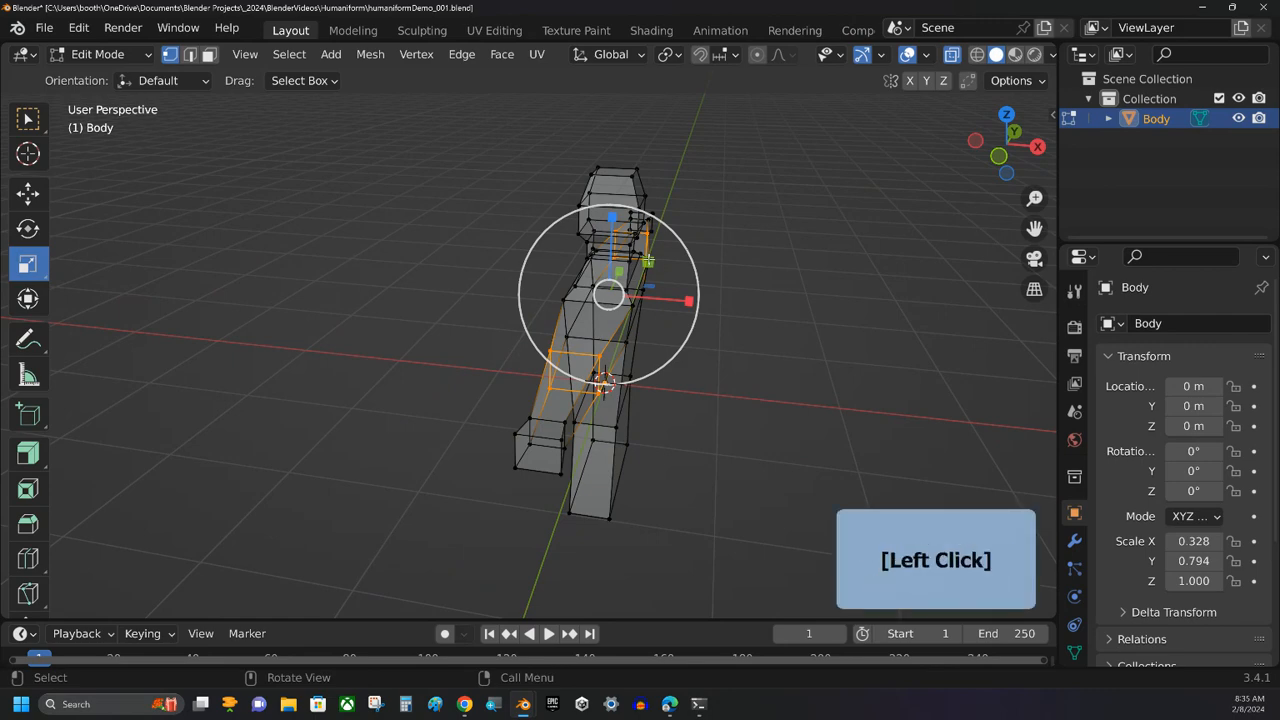
pyautogui.moveTo(648, 261); pyautogui.dragTo(643, 268)
pyautogui.moveTo(806, 257); pyautogui.dragTo(606, 218, button='middle')
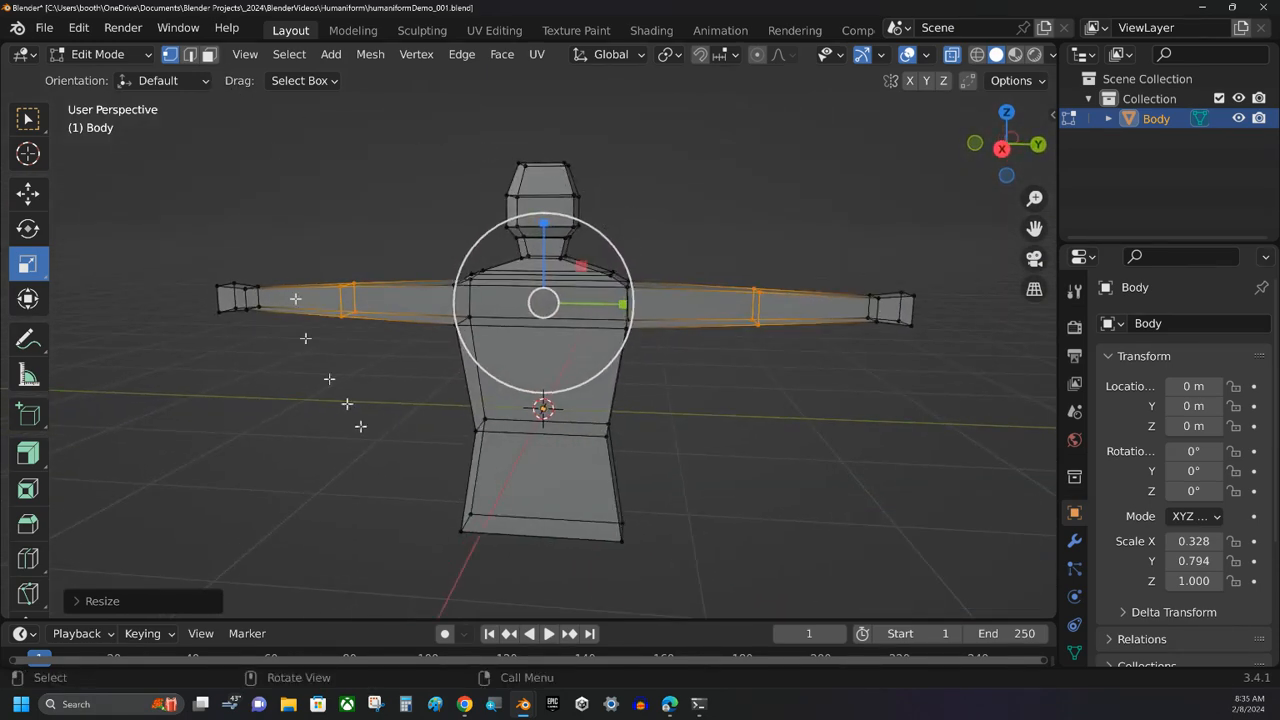
# Turn off X-ray, switch to face selection and select the underside face of the hips.
pyautogui.moveTo(693, 497); pyautogui.dragTo(753, 343, button='middle')
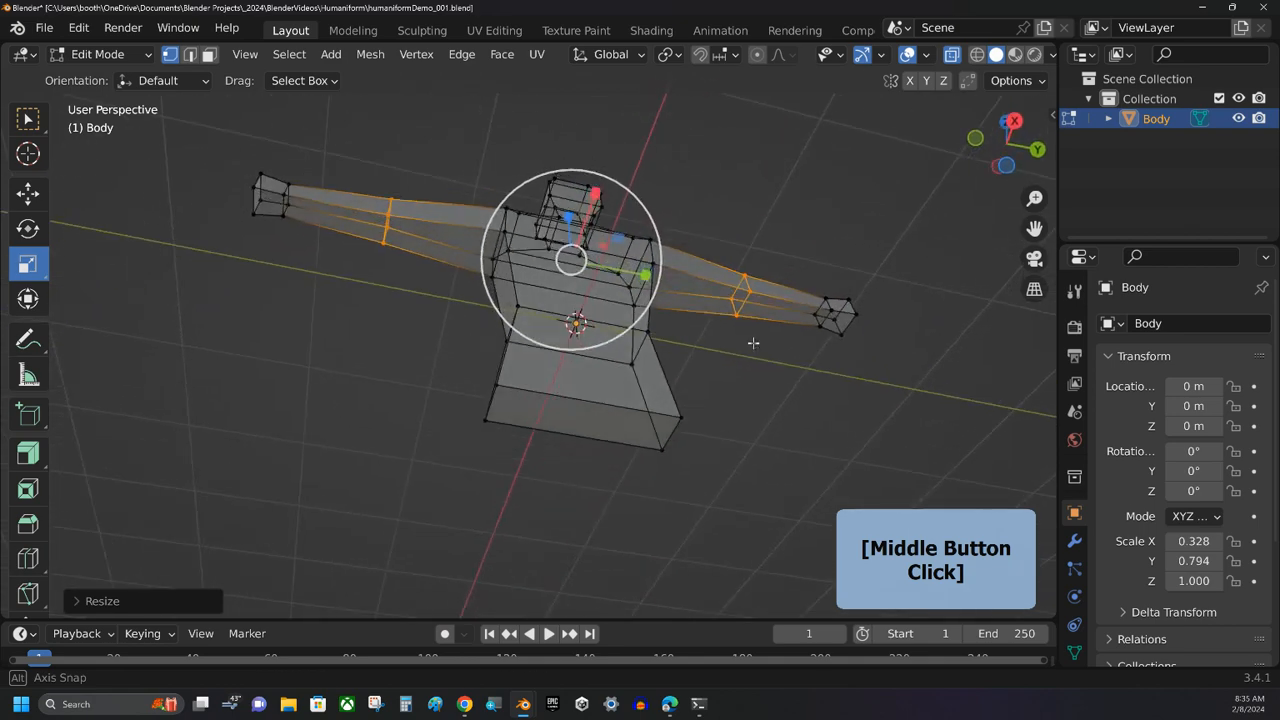
pyautogui.click(952, 55)
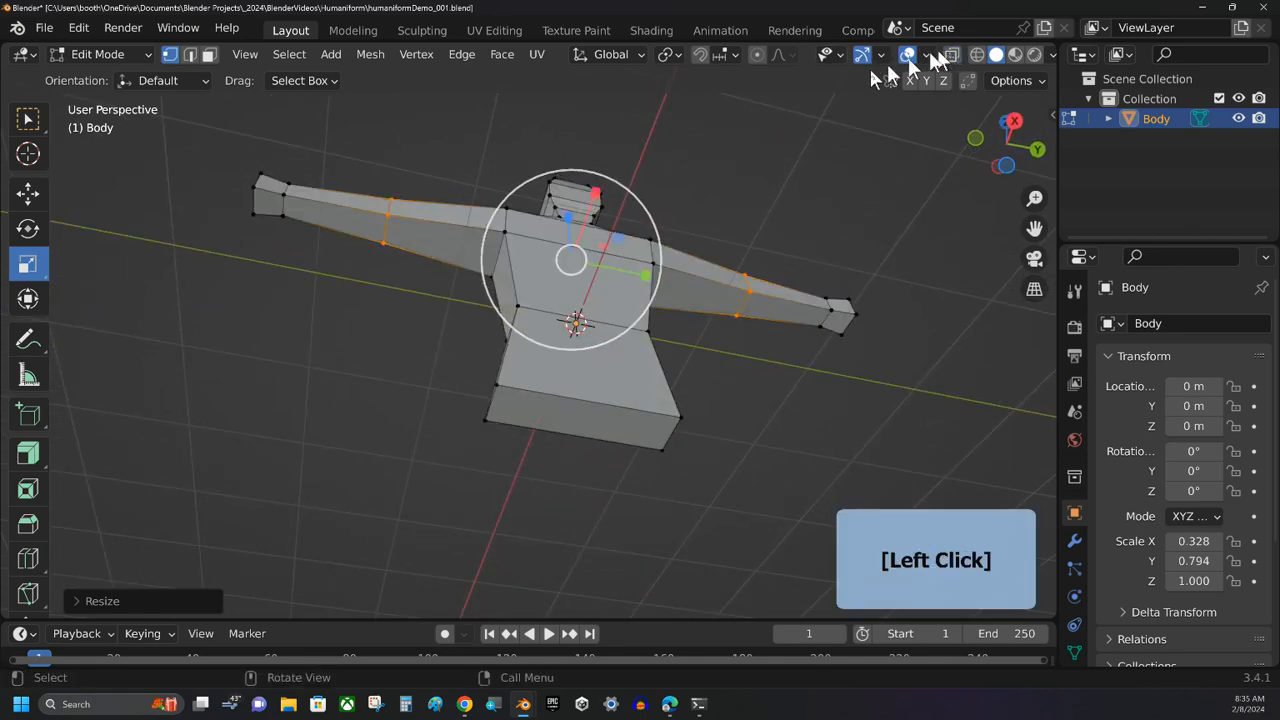
pyautogui.click(208, 54)
pyautogui.click(481, 316)
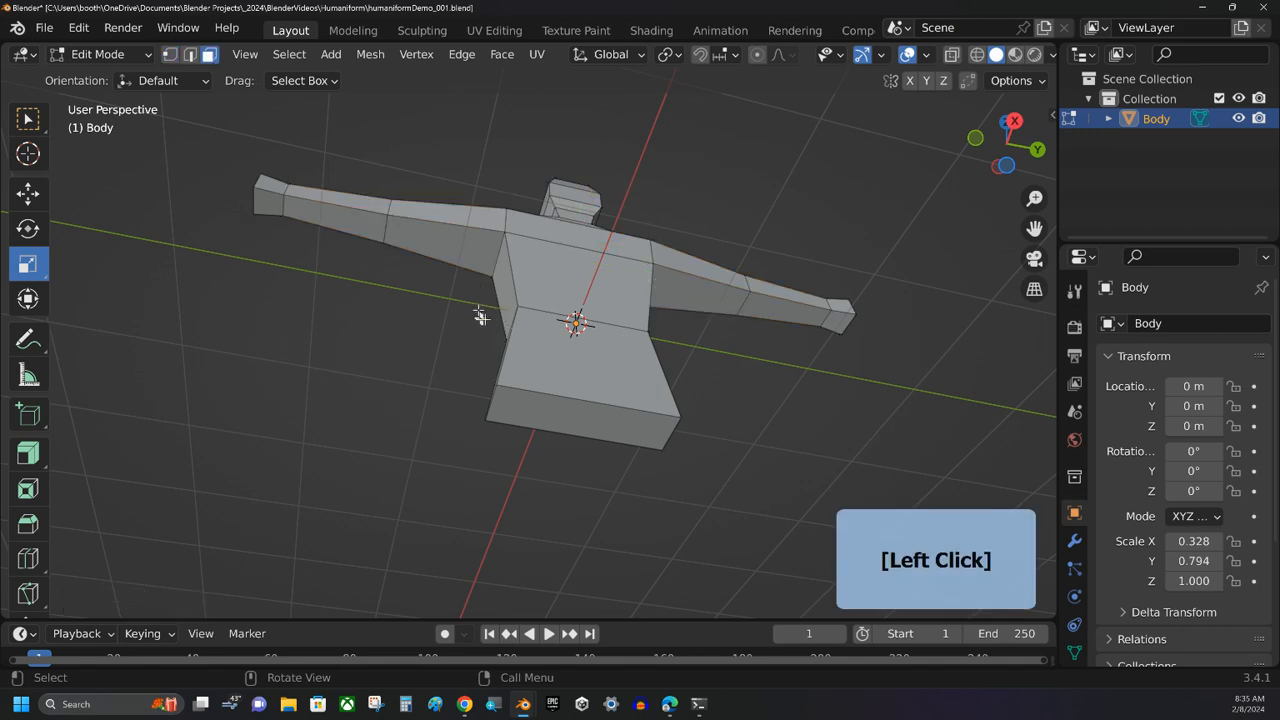
pyautogui.click(568, 403)
pyautogui.moveTo(347, 386); pyautogui.dragTo(314, 424, button='middle')
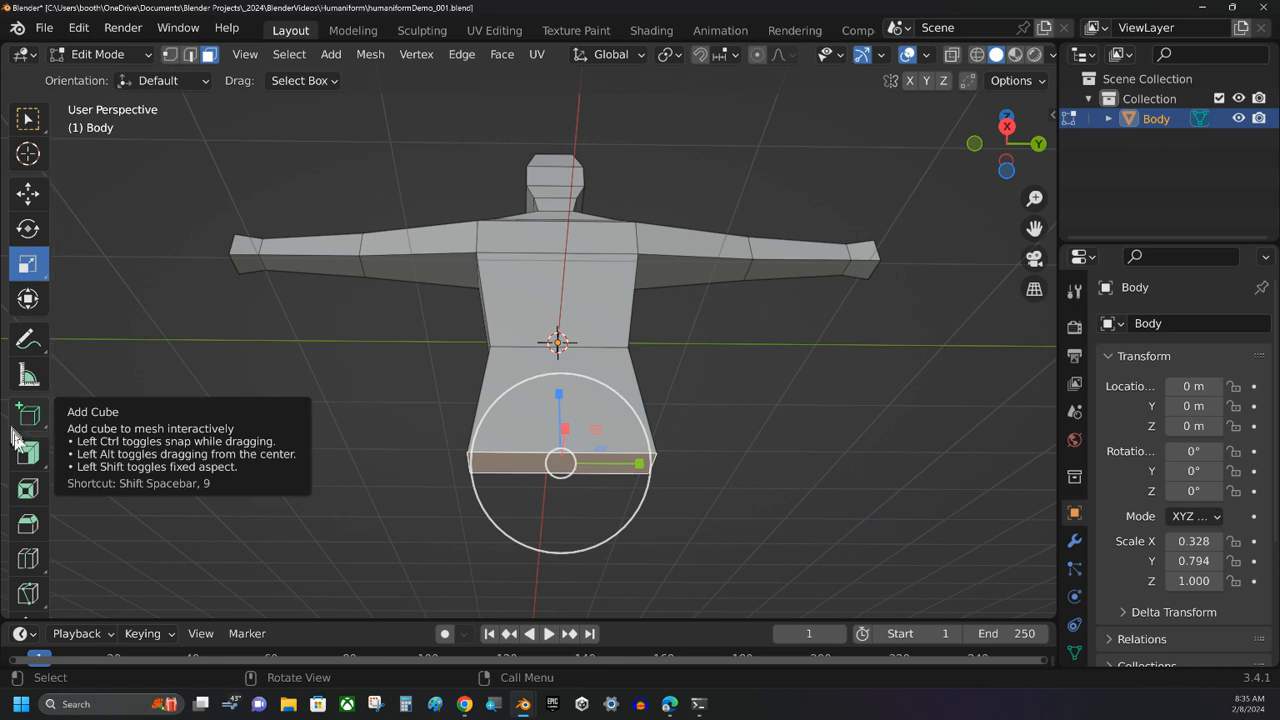
# Add a single vertical loop cut down the middle of the body, and return to face selection with the Select Box tool.
pyautogui.click(28, 559)
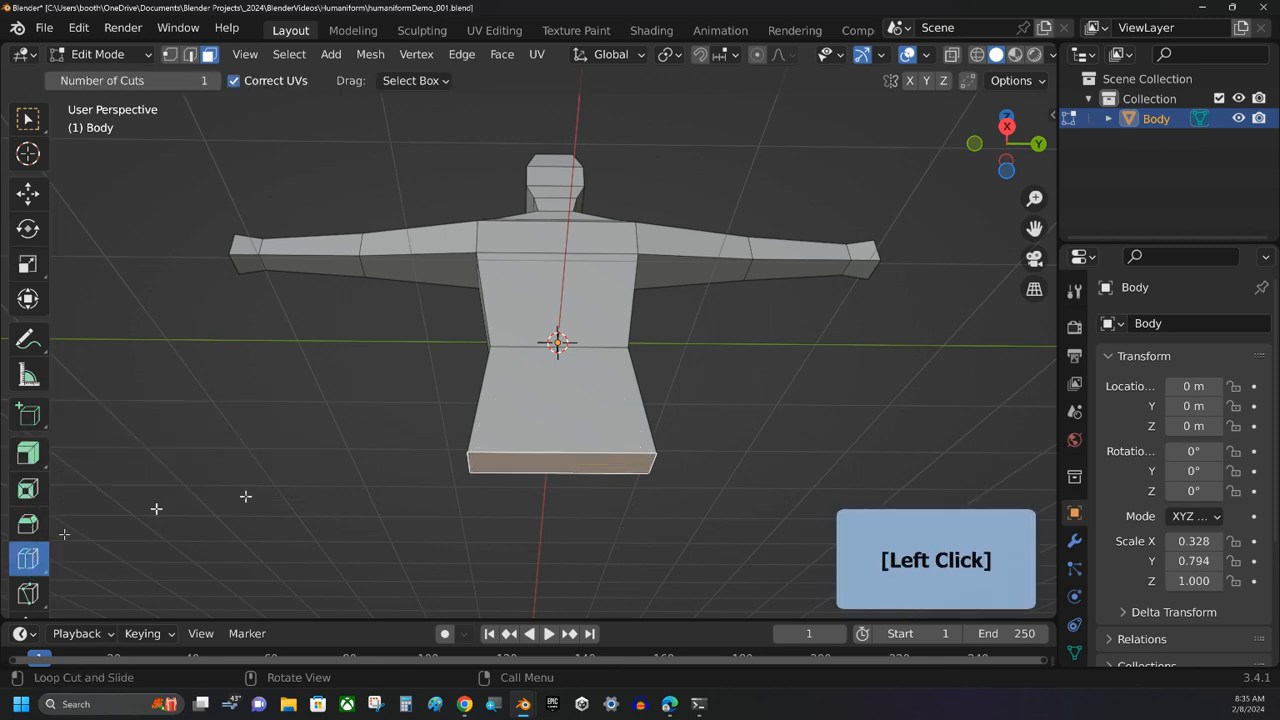
pyautogui.click(566, 436)
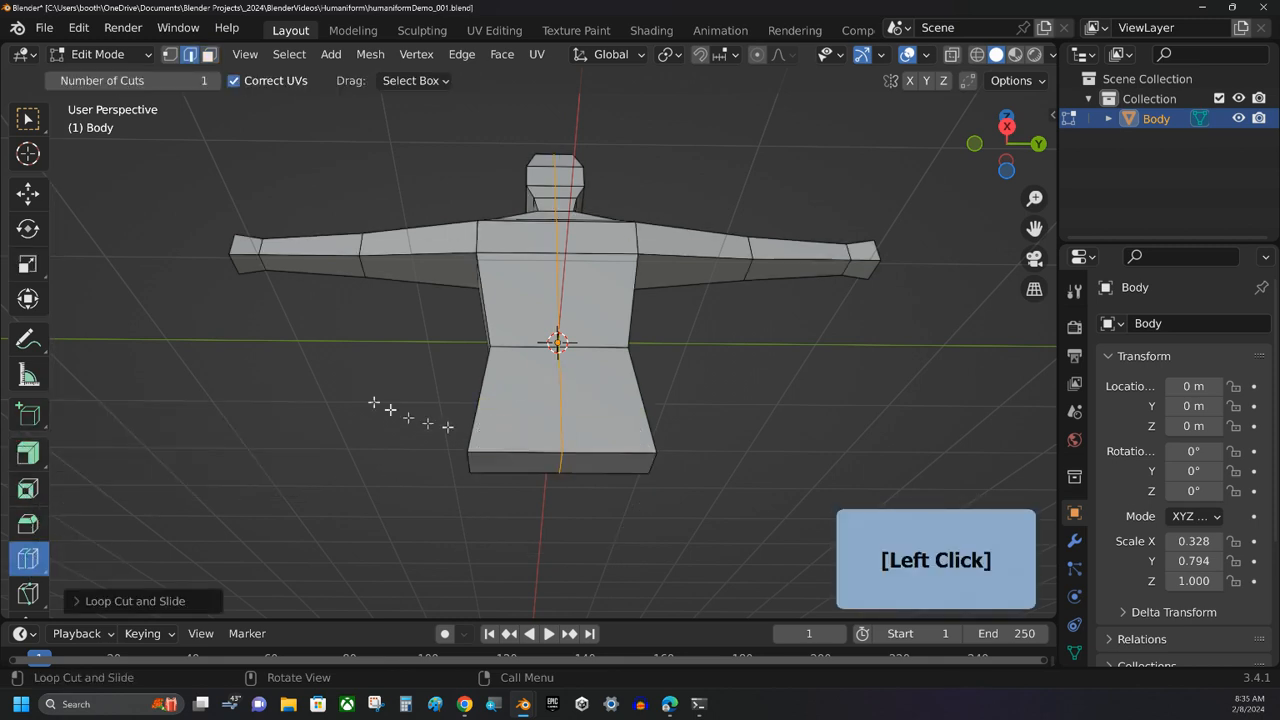
pyautogui.moveTo(373, 402); pyautogui.dragTo(377, 356, button='middle')
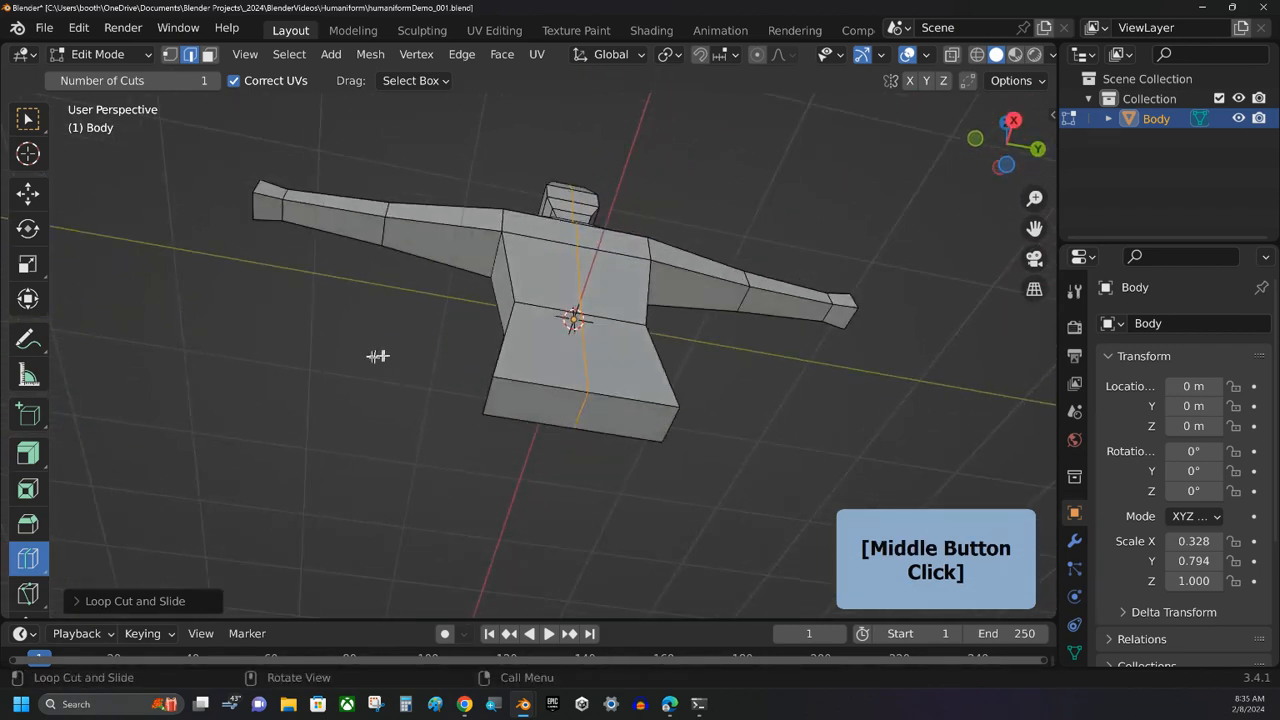
pyautogui.click(209, 55)
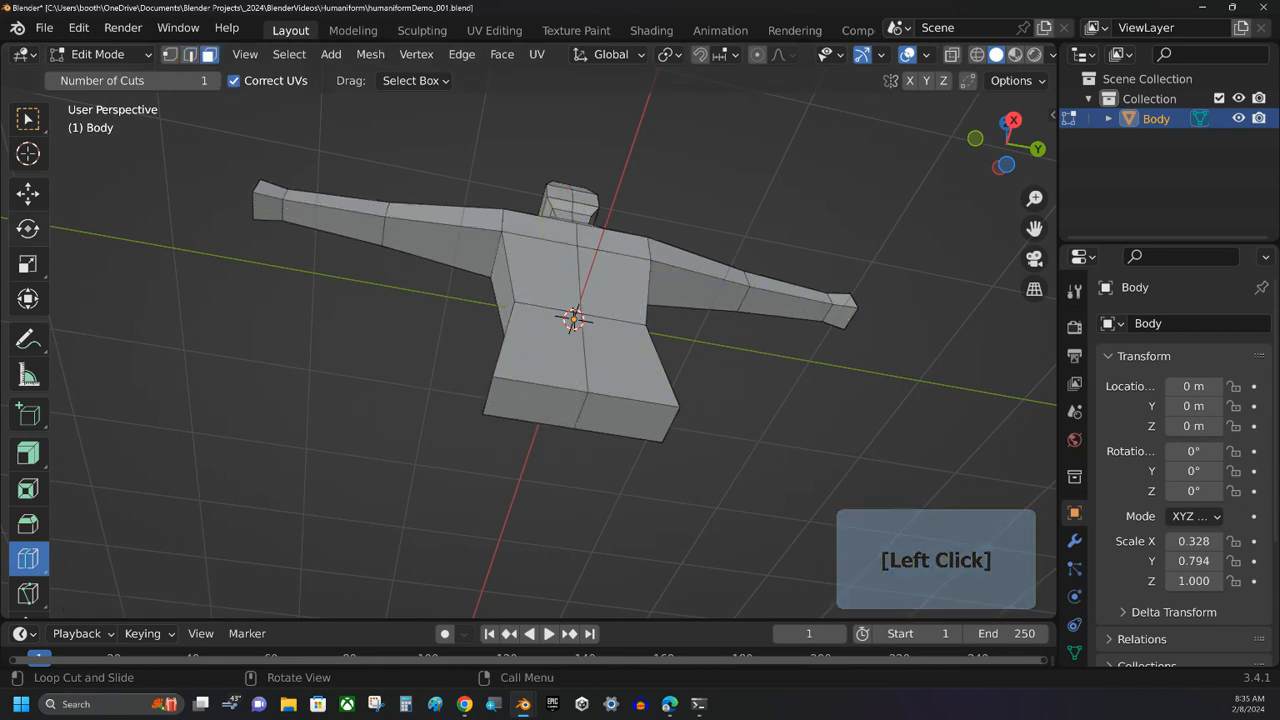
pyautogui.click(28, 120)
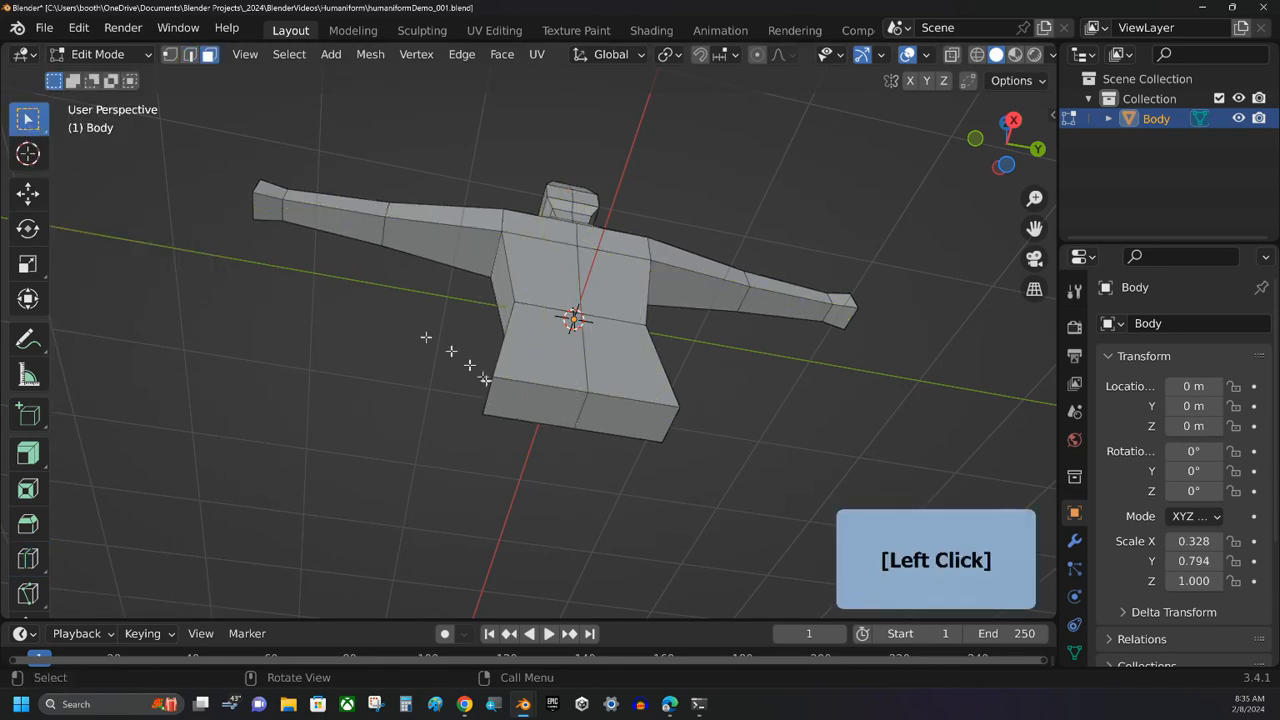
# Try to inset both underside faces of the hips together, and undo the inset.
pyautogui.keyDown('shift'); pyautogui.click(630, 418); pyautogui.keyUp('shift')
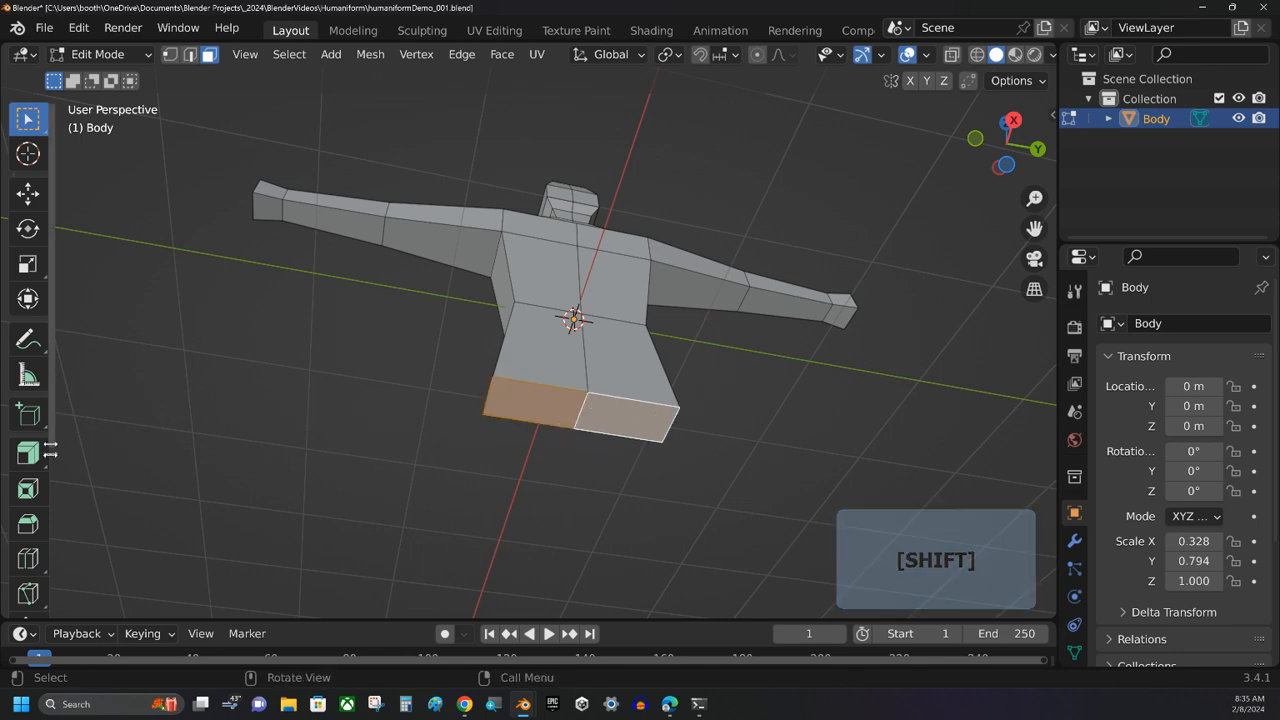
pyautogui.click(27, 492)
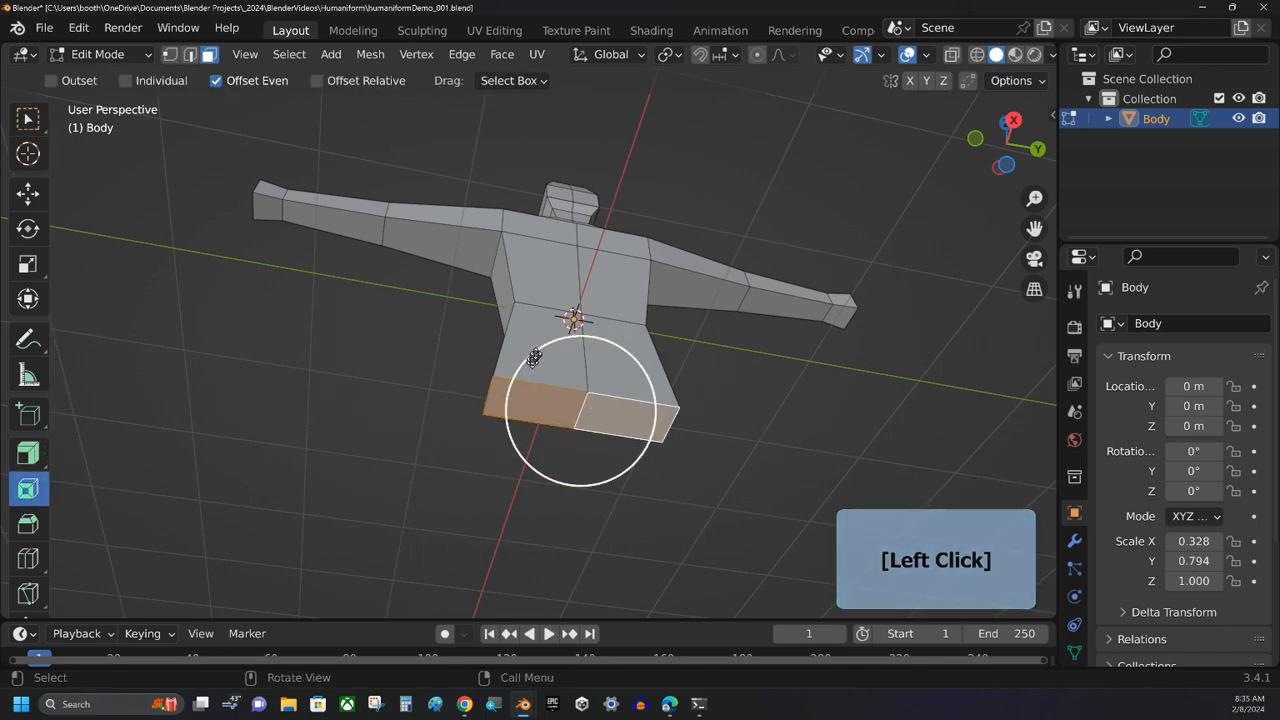
pyautogui.moveTo(531, 354); pyautogui.dragTo(537, 364)
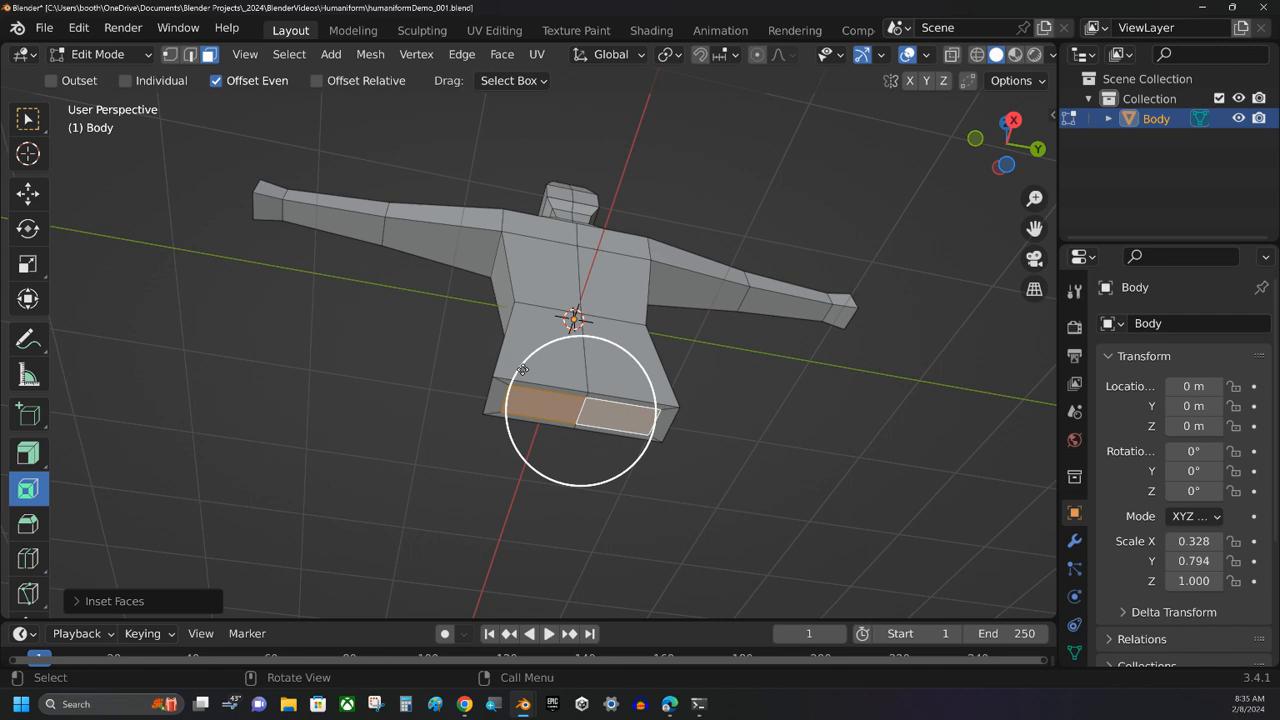
pyautogui.hotkey('ctrl', 'z')
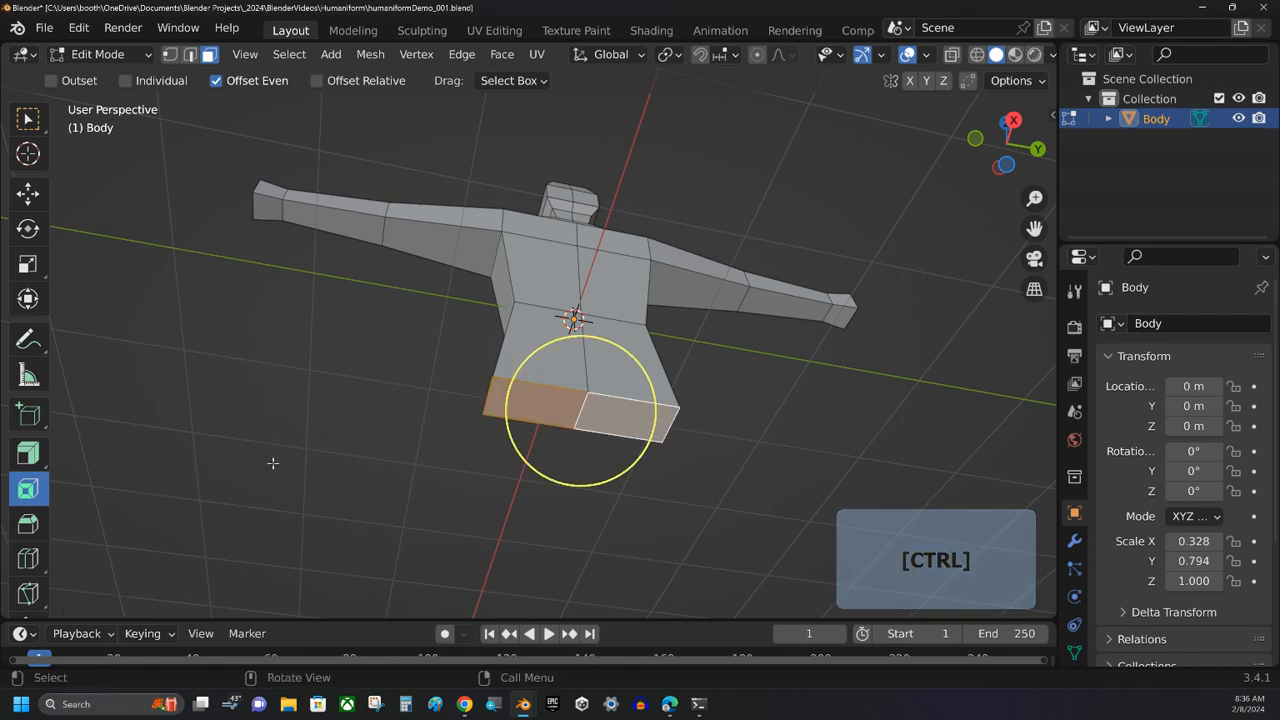
# Try to inset the two underside faces with the pivot point set to Individual Origins, cancel it and return the pivot to Median Point.
pyautogui.click(678, 55)
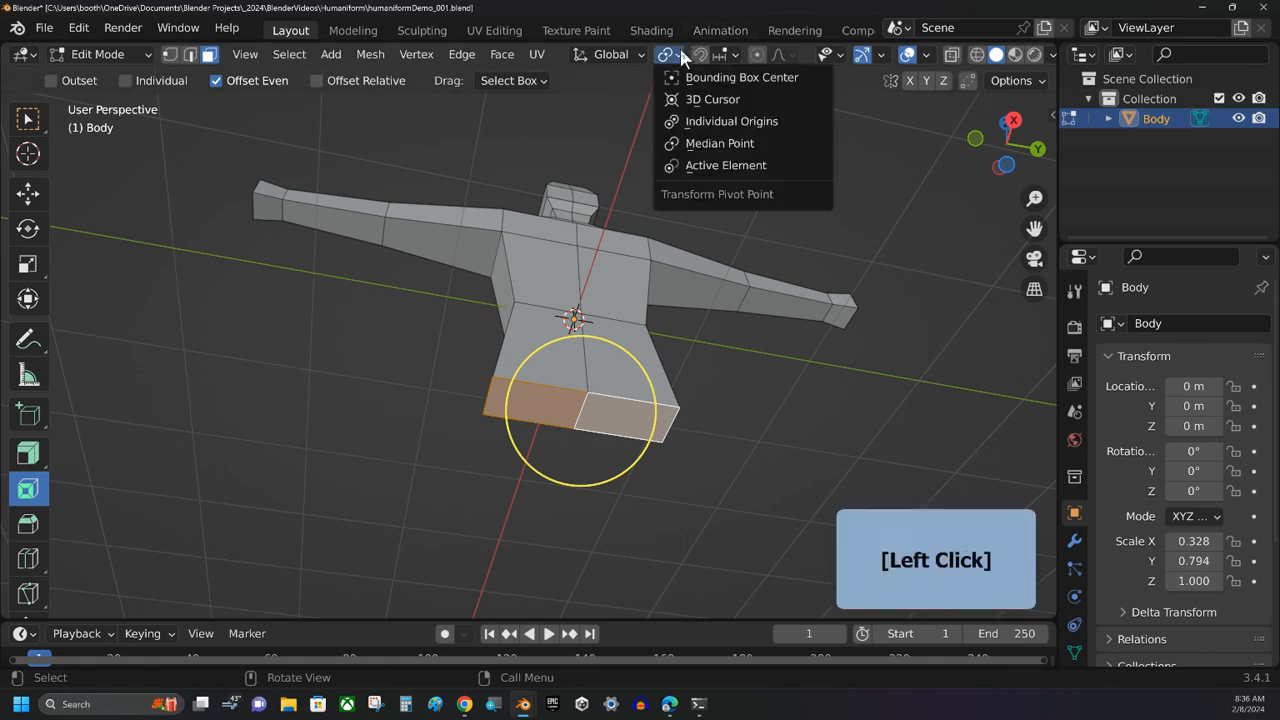
pyautogui.click(716, 124)
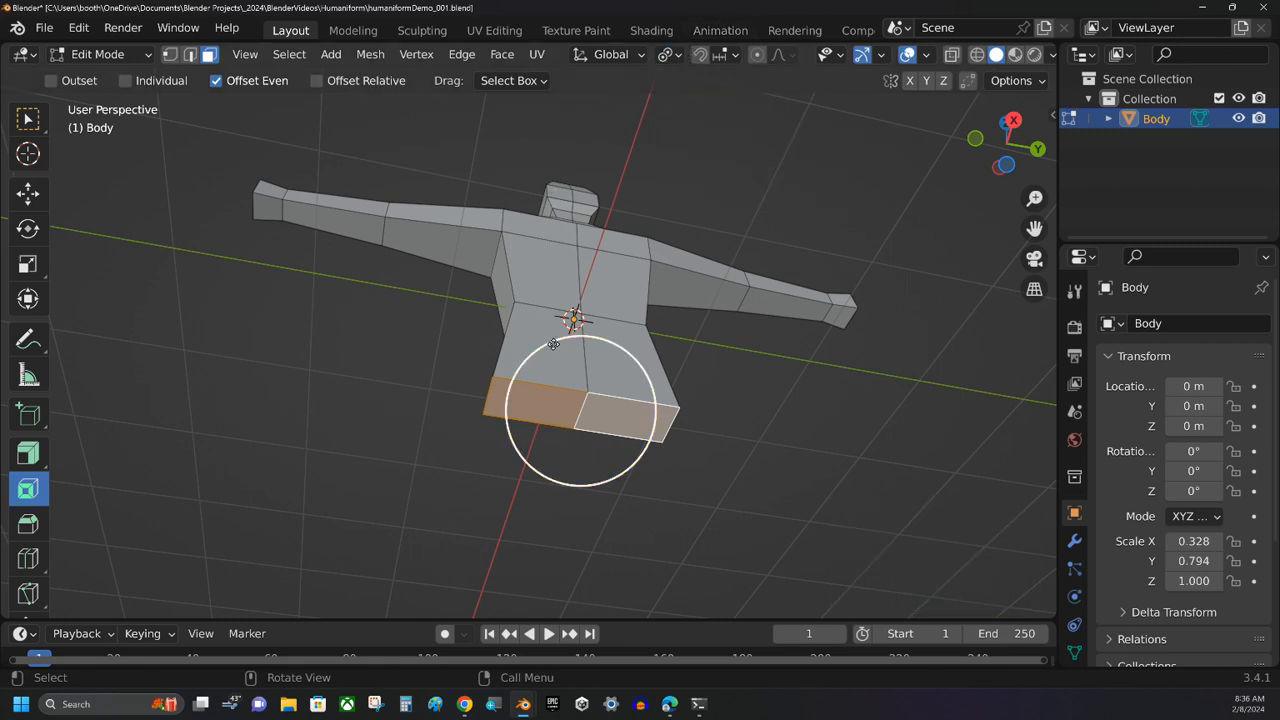
pyautogui.moveTo(551, 340); pyautogui.dragTo(555, 348)
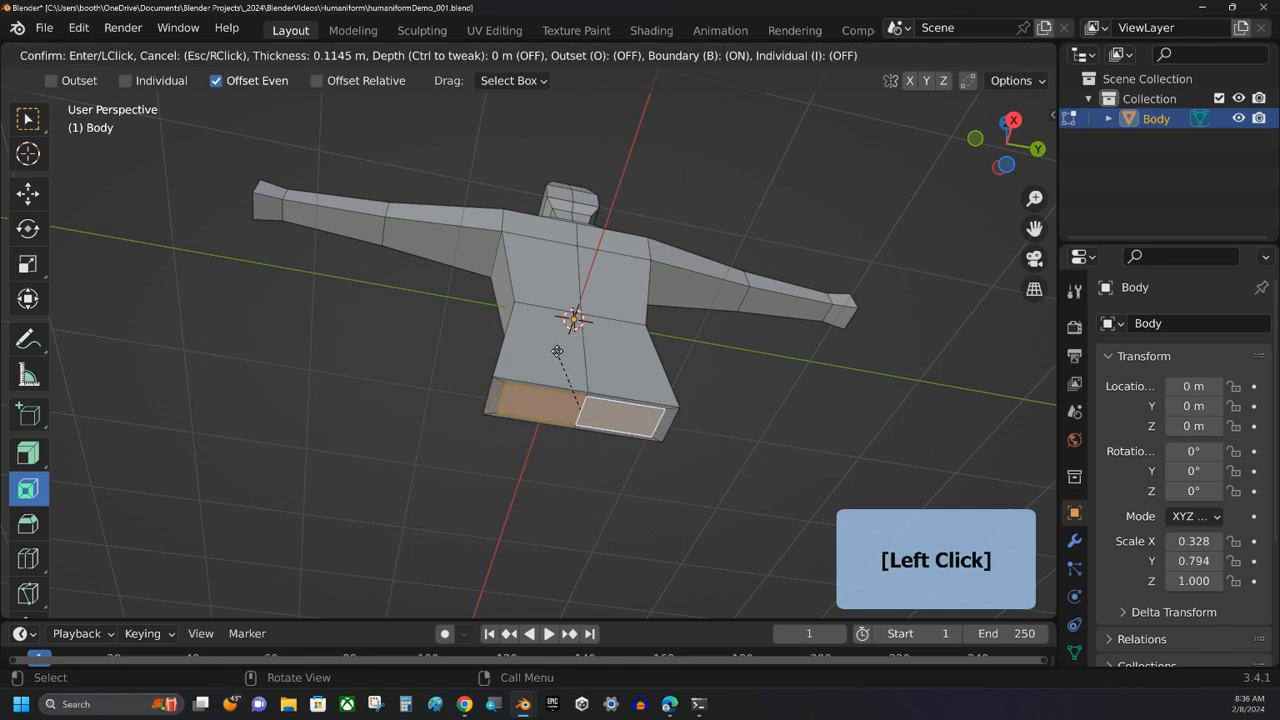
pyautogui.rightClick(557, 352)
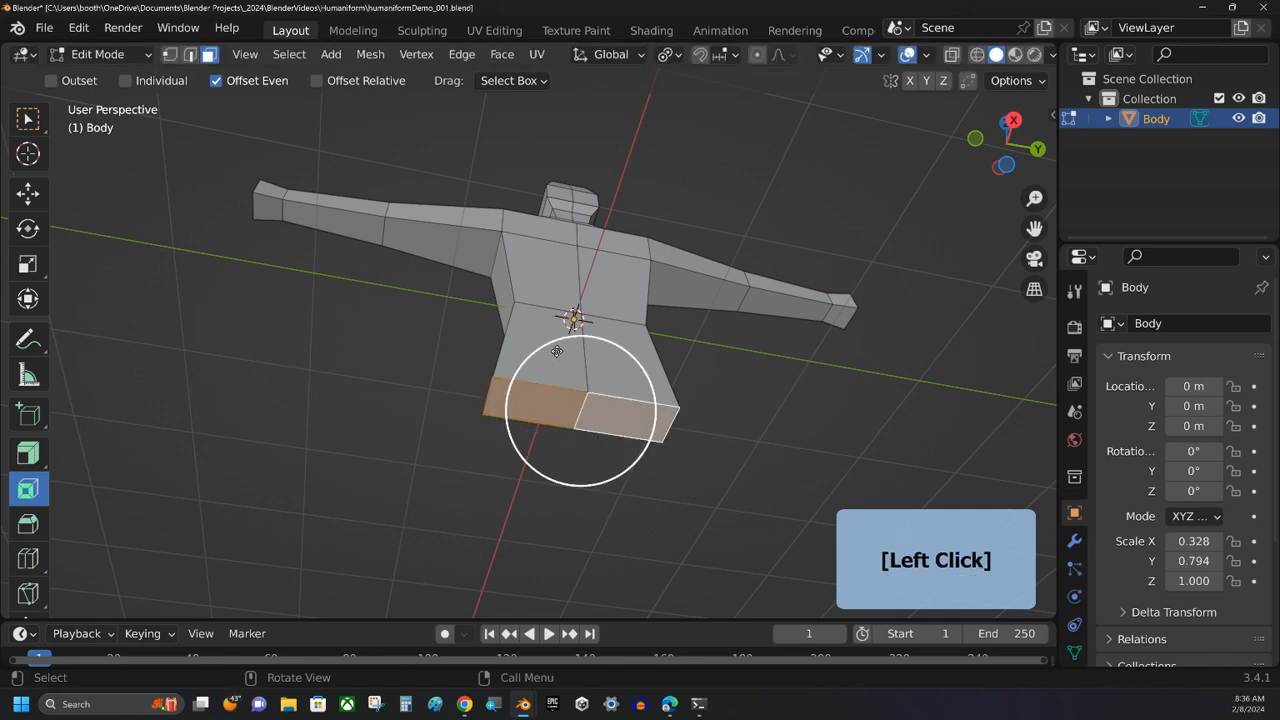
pyautogui.click(636, 53)
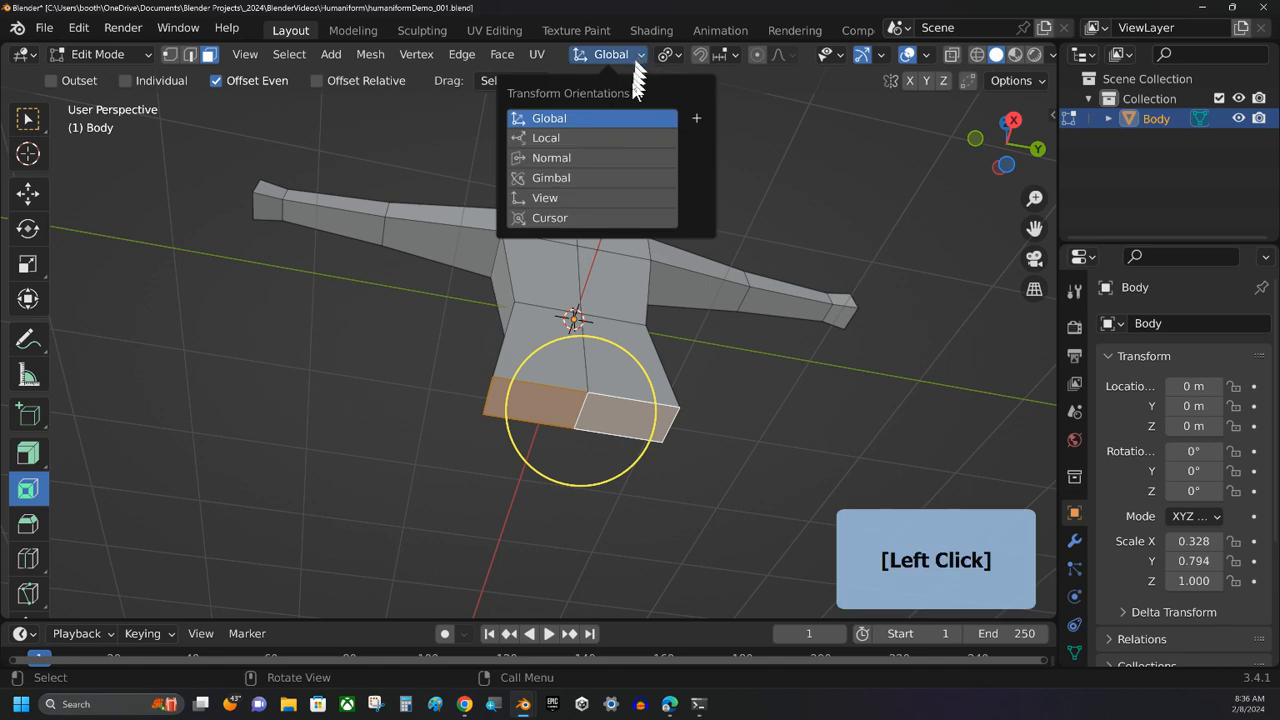
pyautogui.click(665, 54)
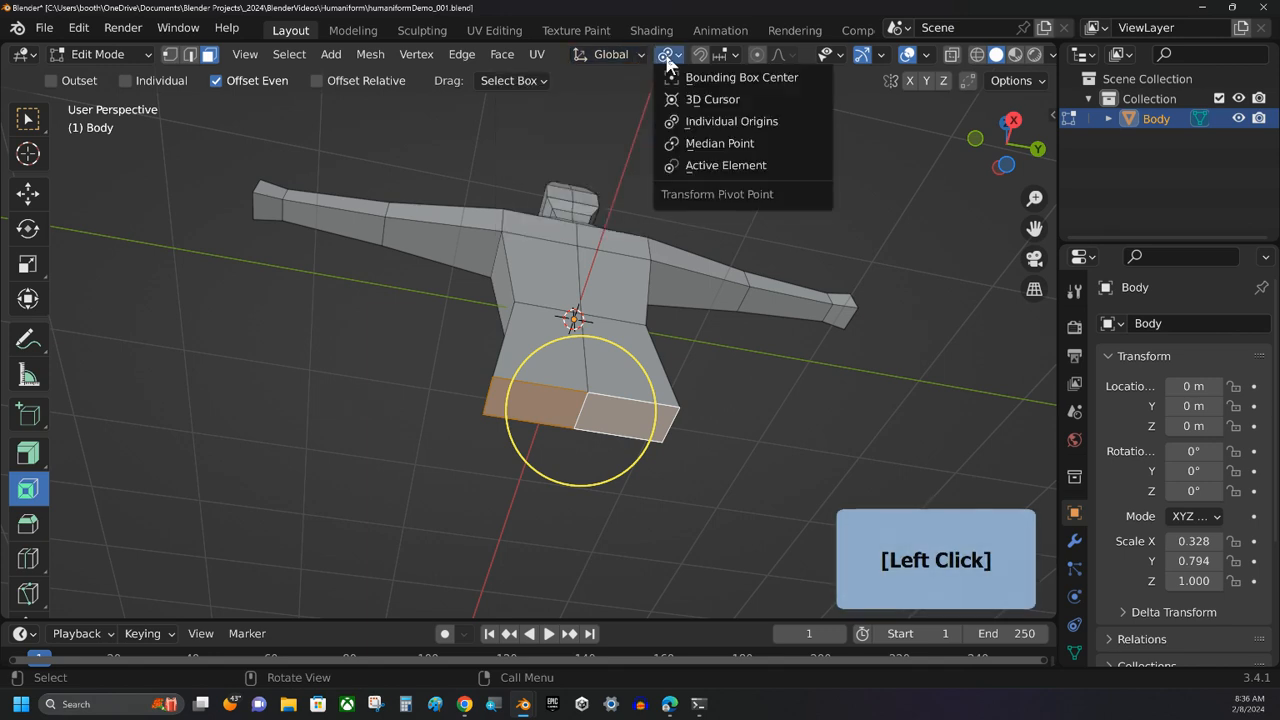
pyautogui.click(706, 146)
# Inset each of the two hip underside faces separately with the same thickness of about 0.1624 m.
pyautogui.click(548, 415)
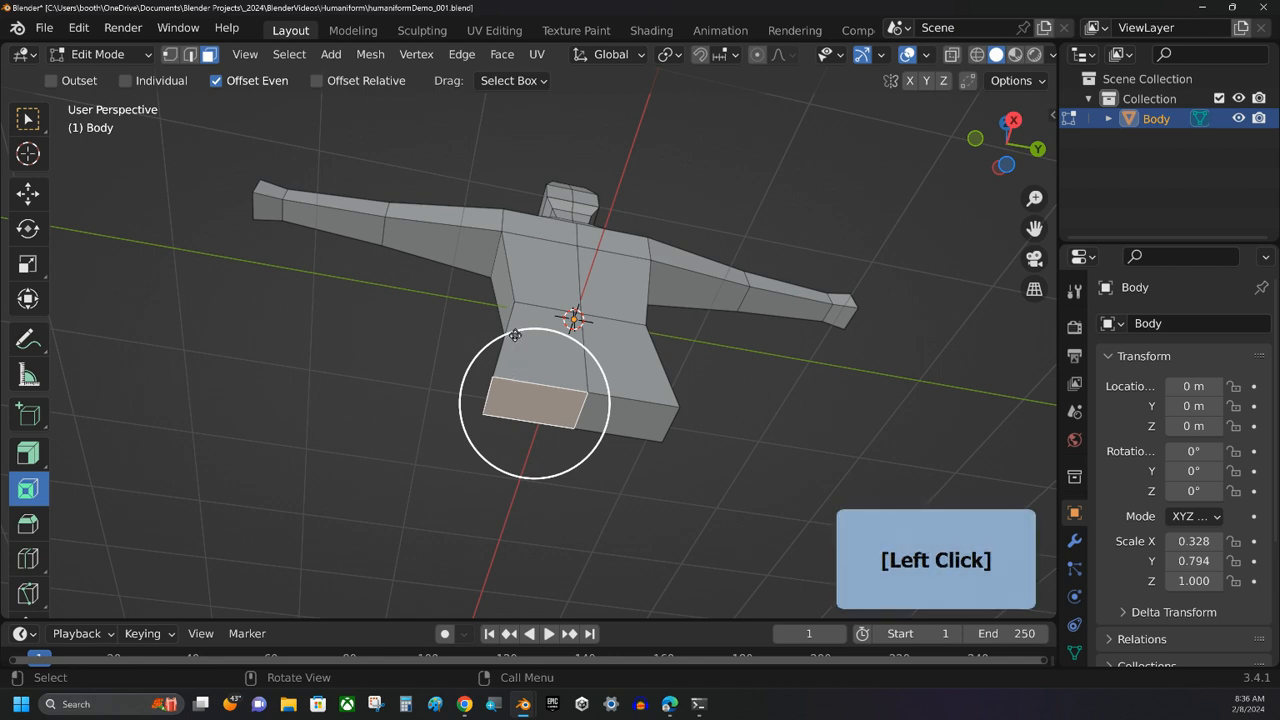
pyautogui.moveTo(515, 336); pyautogui.dragTo(519, 342)
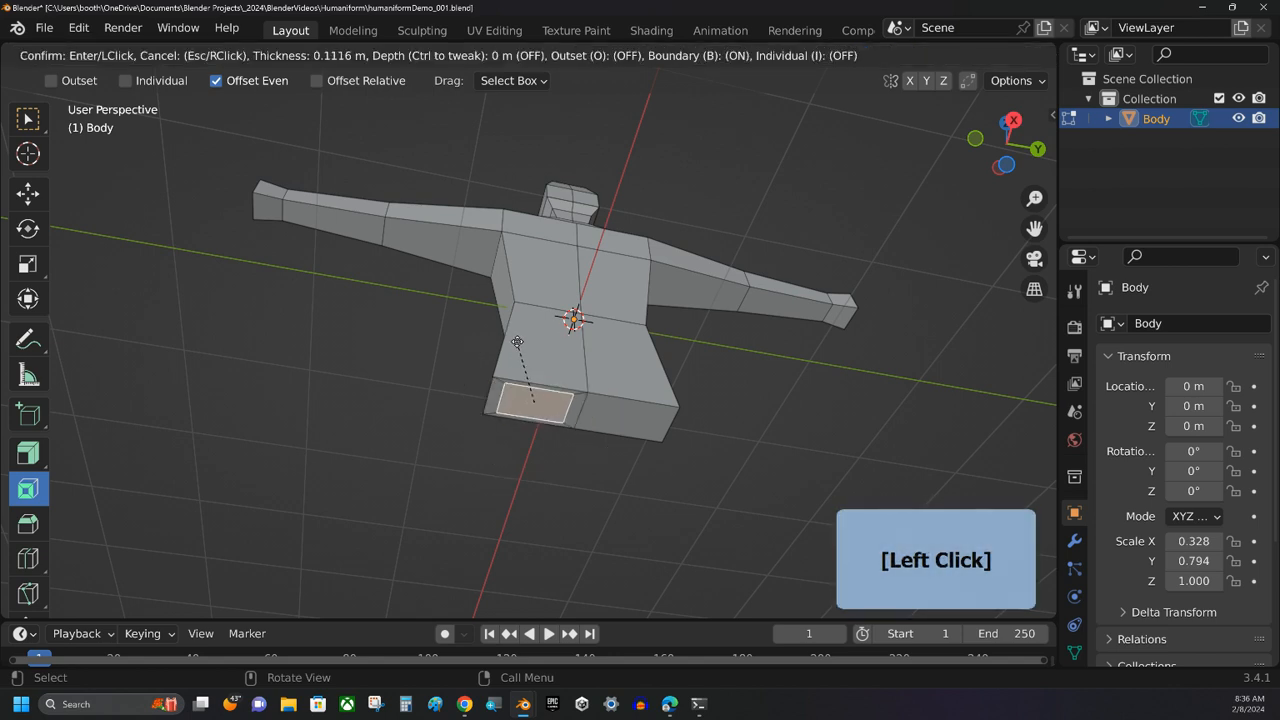
pyautogui.click(517, 343)
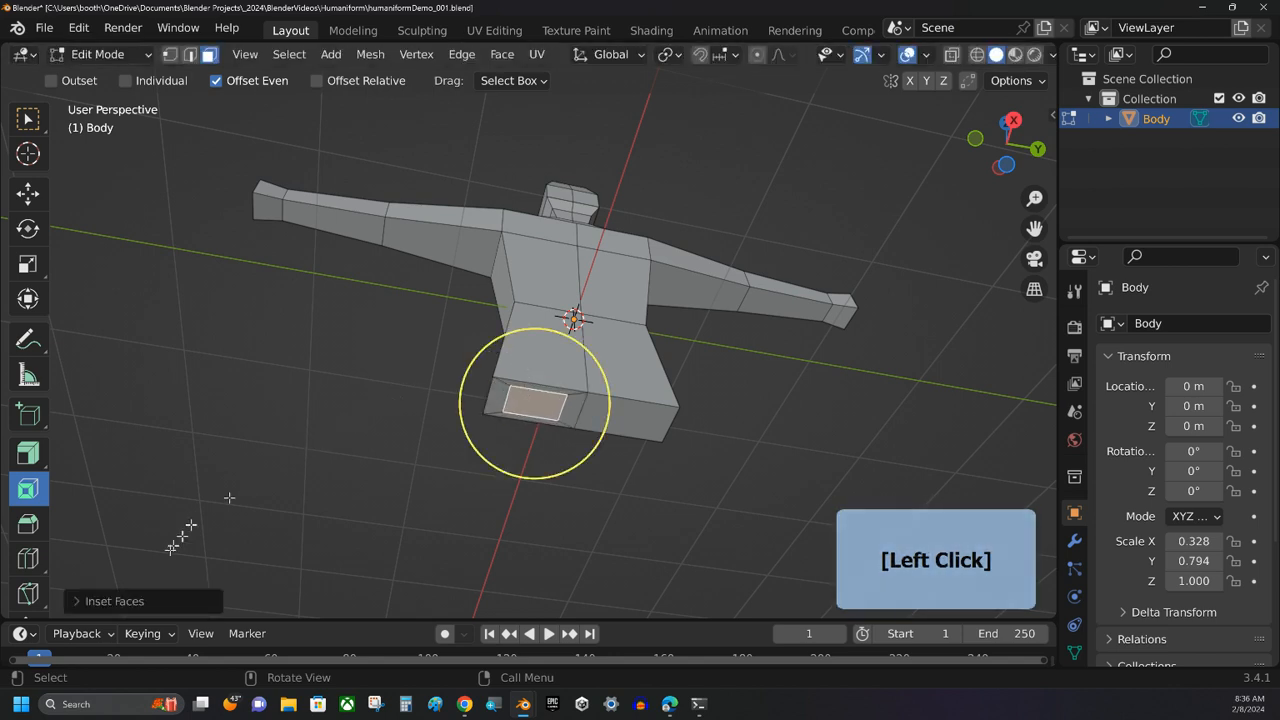
pyautogui.click(79, 599)
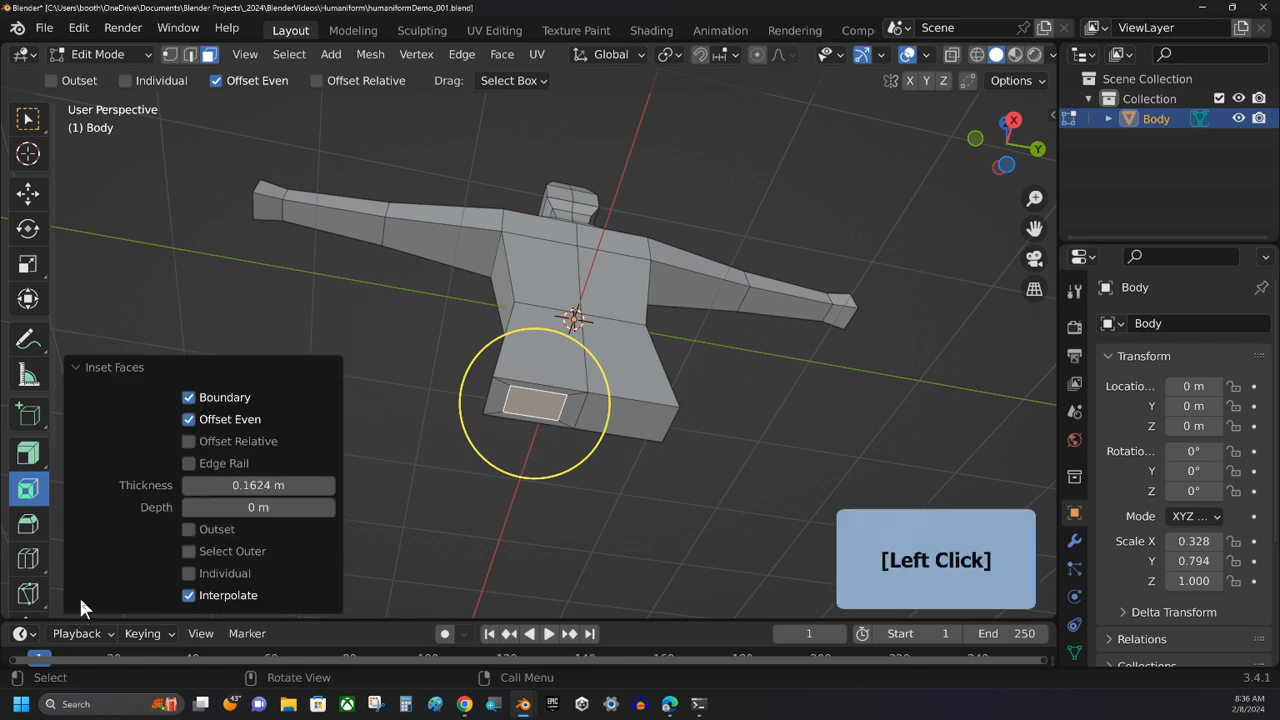
pyautogui.click(295, 487)
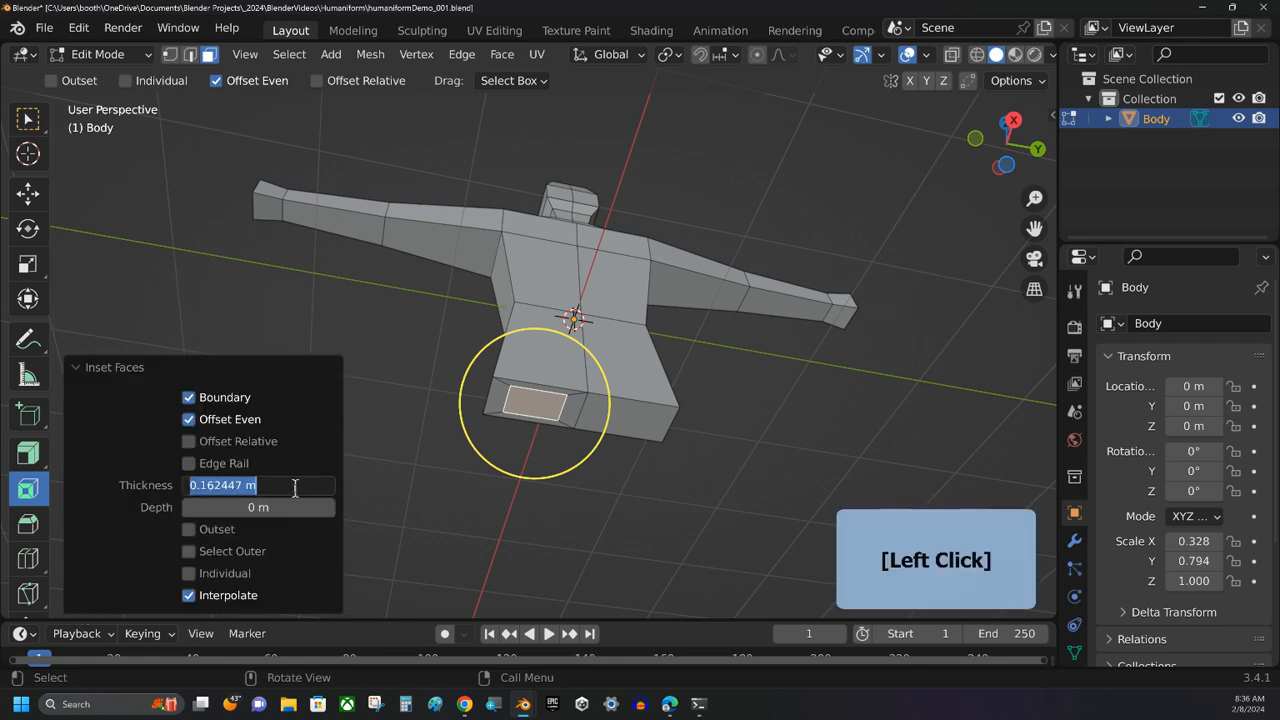
pyautogui.hotkey('ctrl', 'c')
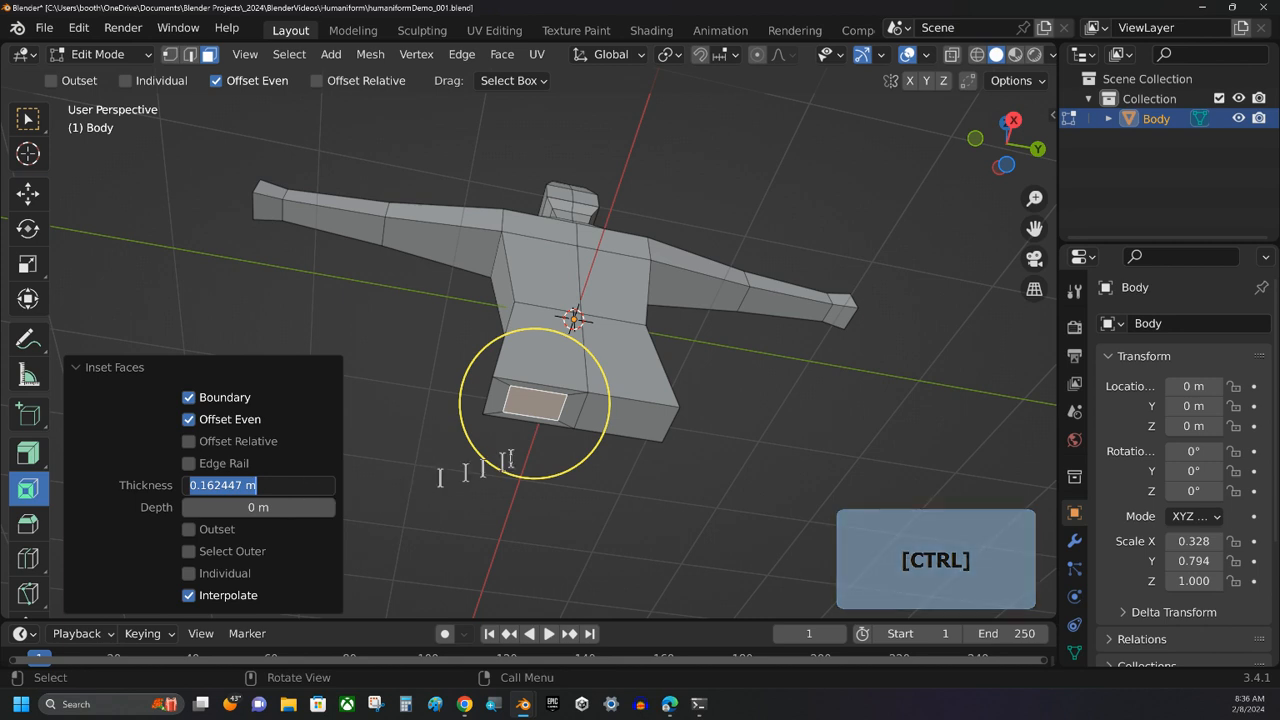
pyautogui.click(631, 415)
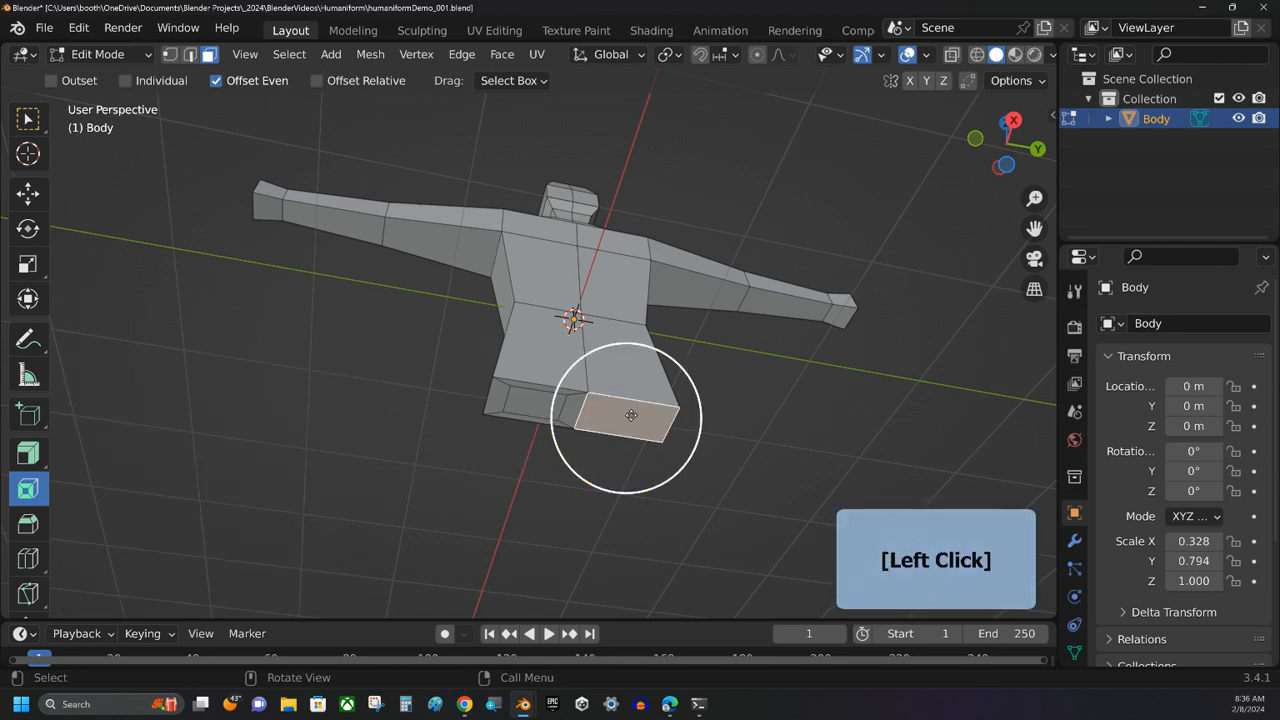
pyautogui.moveTo(599, 351); pyautogui.dragTo(600, 357)
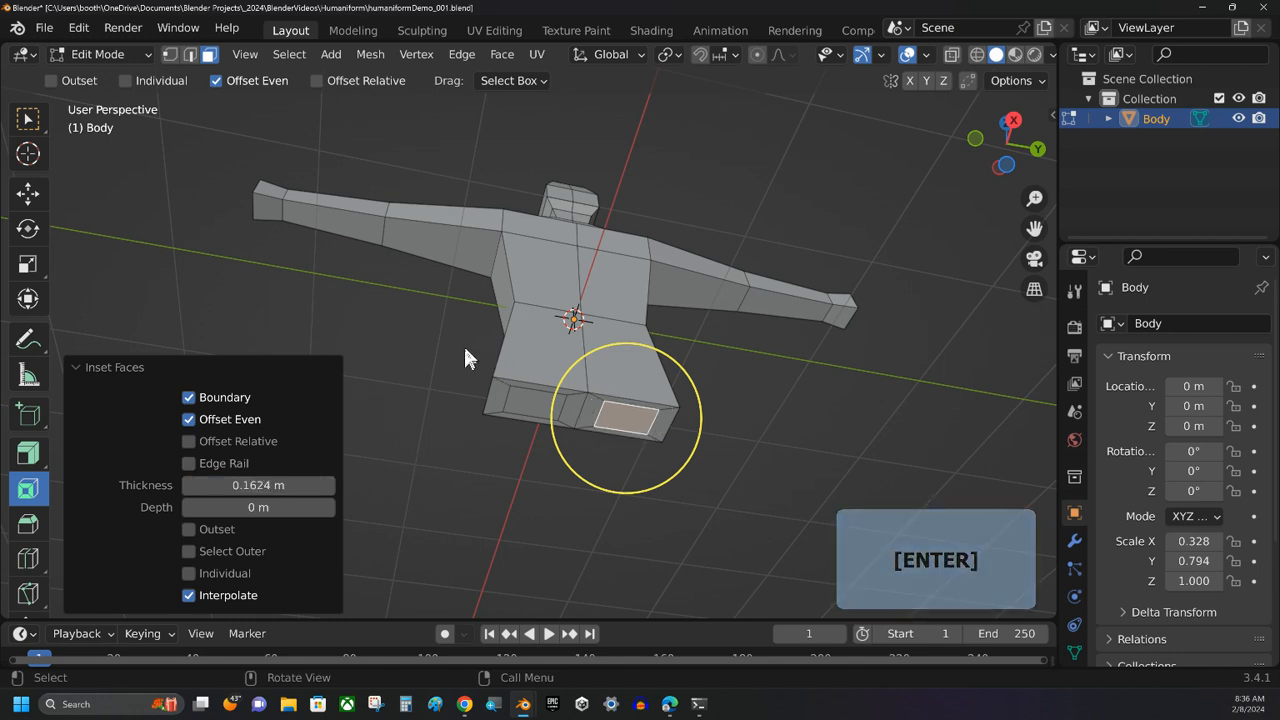
# Select both inset faces under the hips and move them down about 0.208 m along Z.
pyautogui.click(27, 122)
pyautogui.keyDown('shift'); pyautogui.click(532, 400); pyautogui.keyUp('shift')
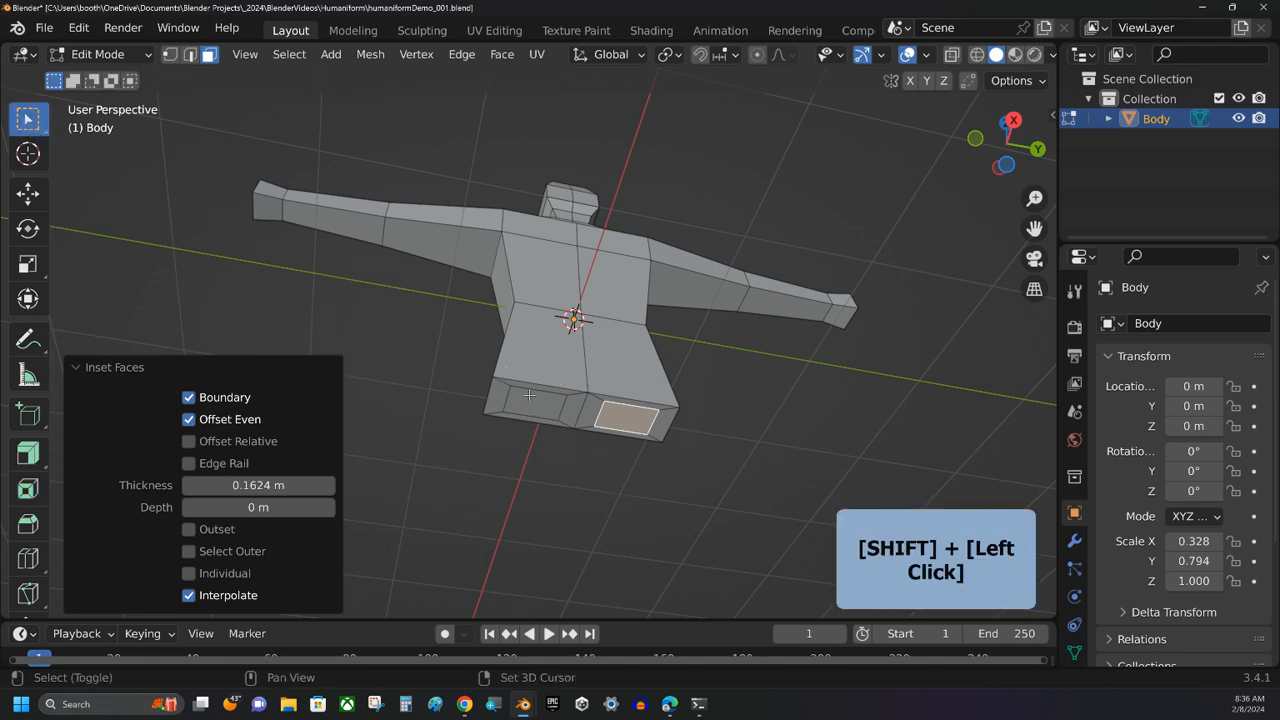
pyautogui.moveTo(480, 421); pyautogui.dragTo(400, 440, button='middle')
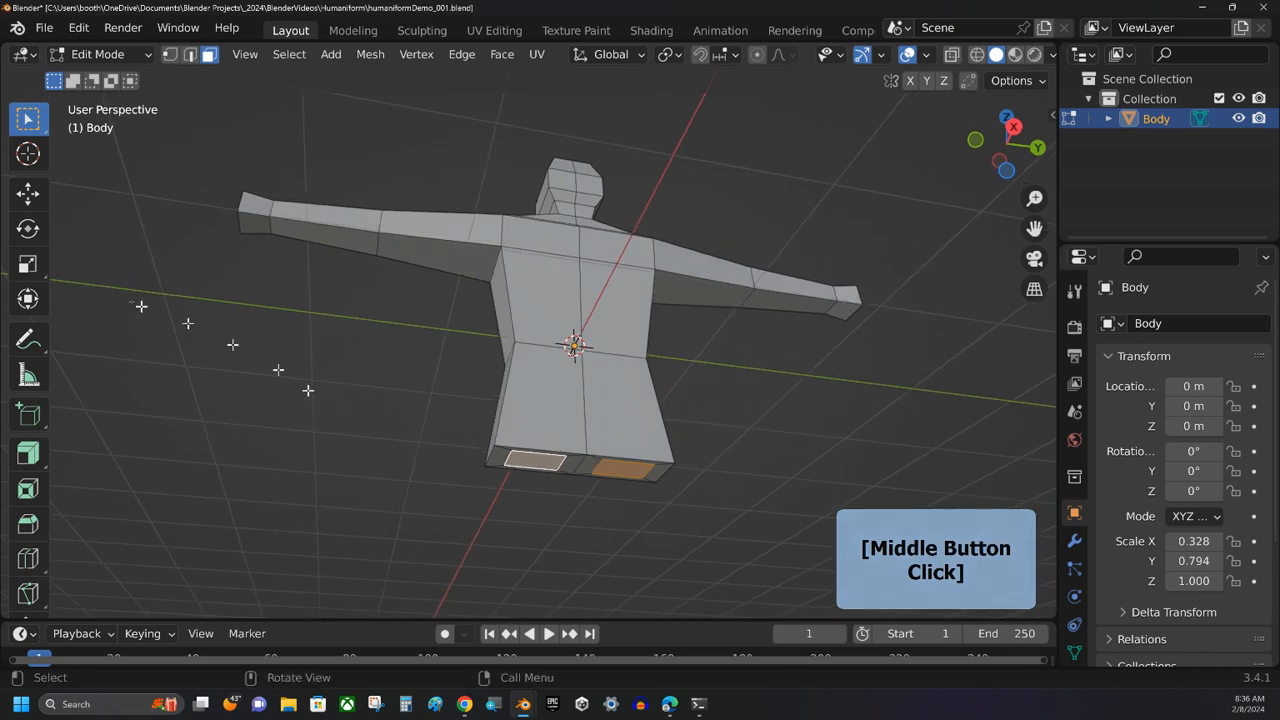
pyautogui.click(27, 195)
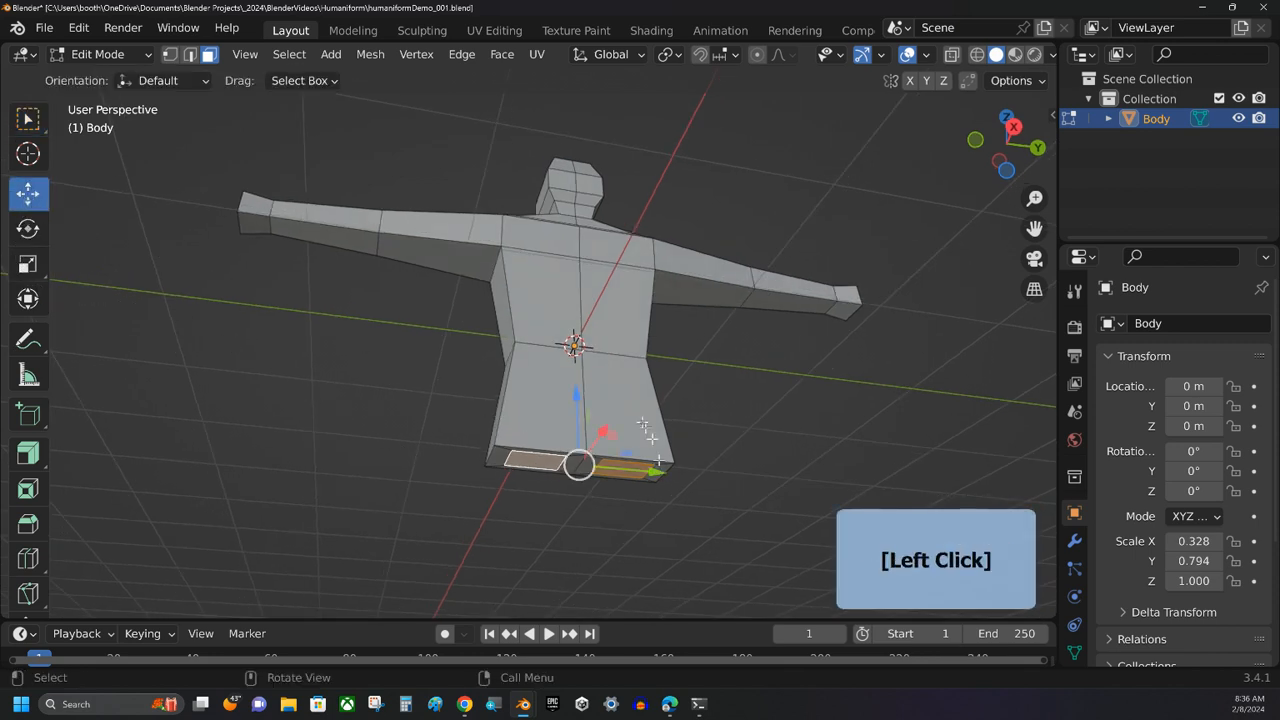
pyautogui.moveTo(640, 423); pyautogui.dragTo(593, 420, button='middle')
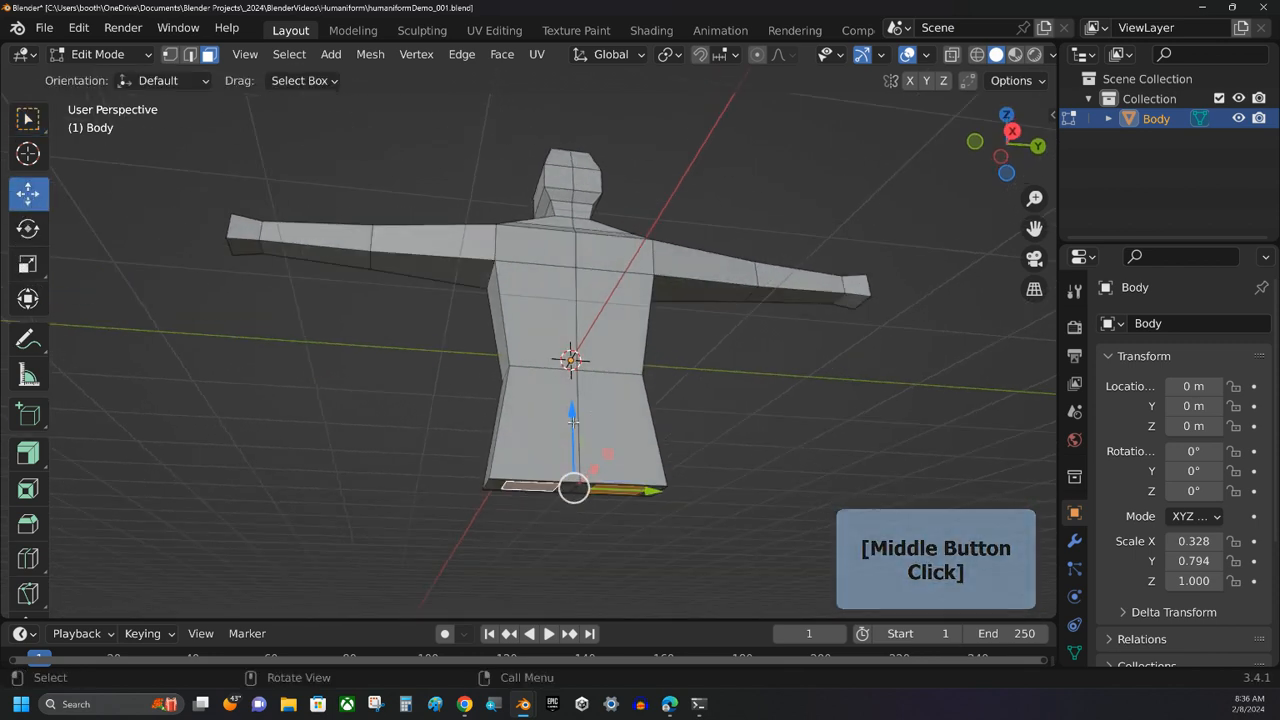
pyautogui.moveTo(571, 422); pyautogui.dragTo(572, 433)
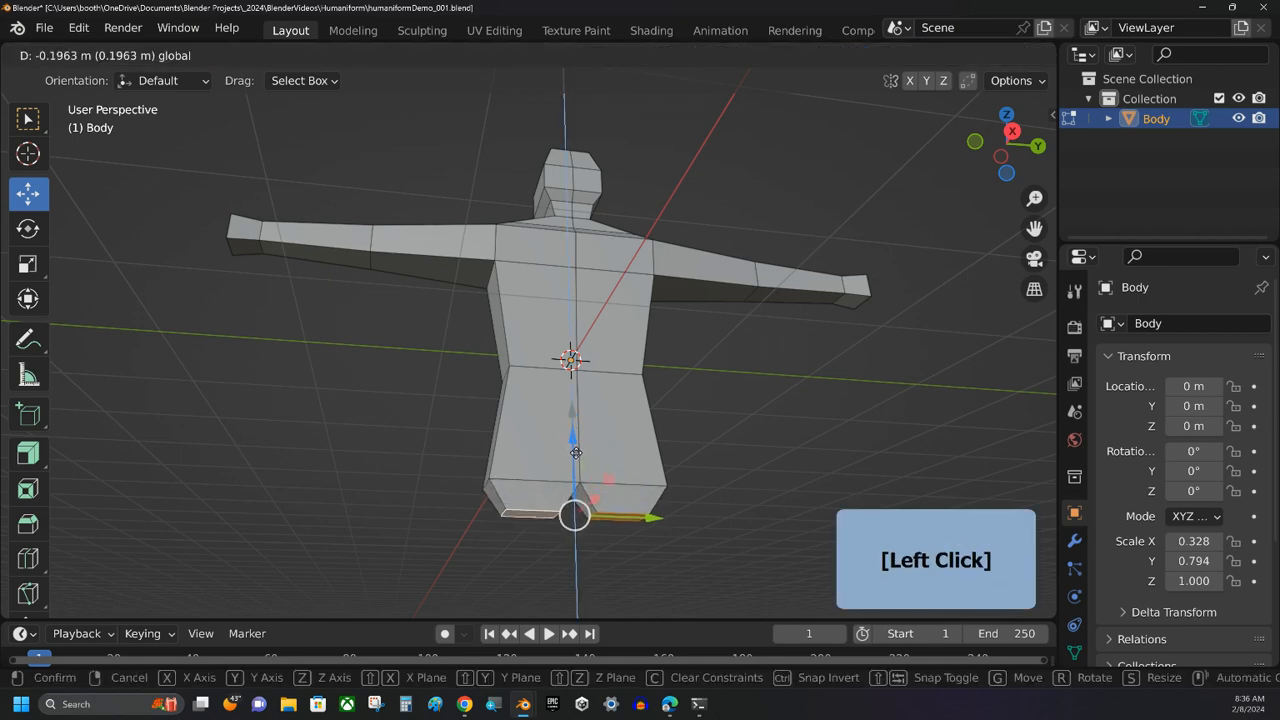
pyautogui.moveTo(576, 454); pyautogui.dragTo(576, 456)
pyautogui.moveTo(400, 446); pyautogui.dragTo(434, 468, button='middle')
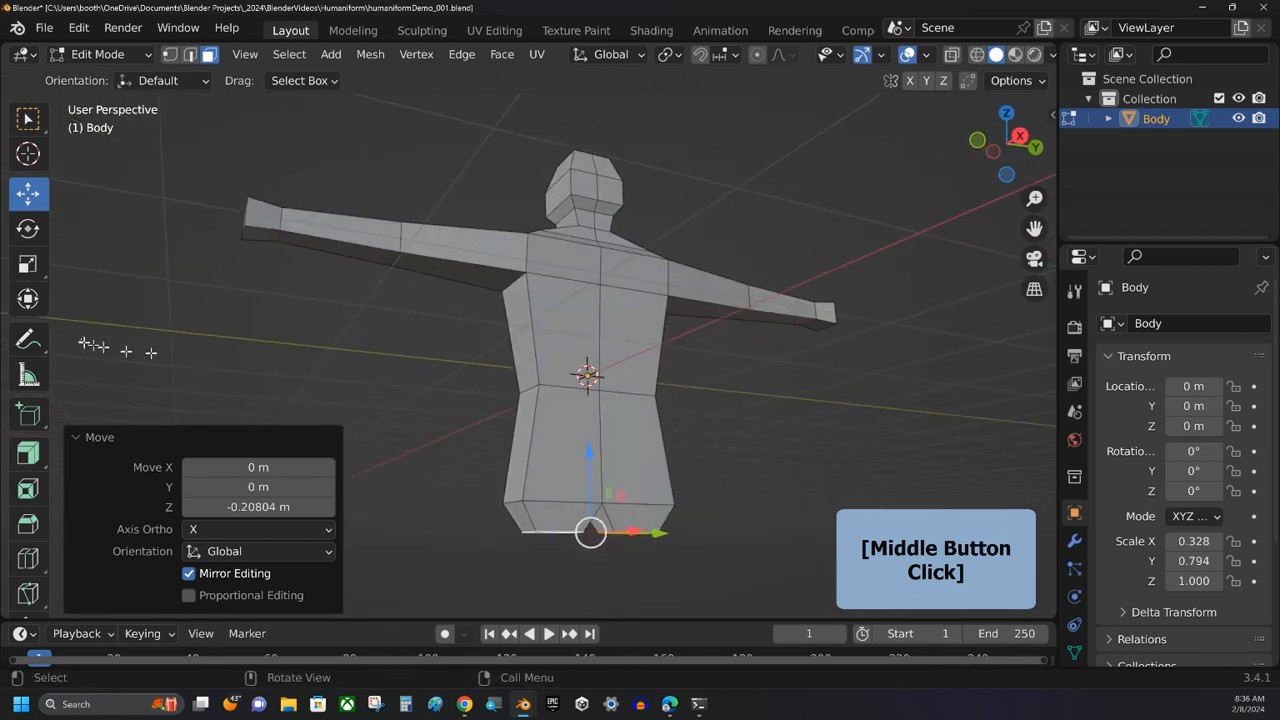
# Extrude both faces downward twice, about 1 m for the upper legs and about 1.13 m for the lower legs.
pyautogui.click(26, 454)
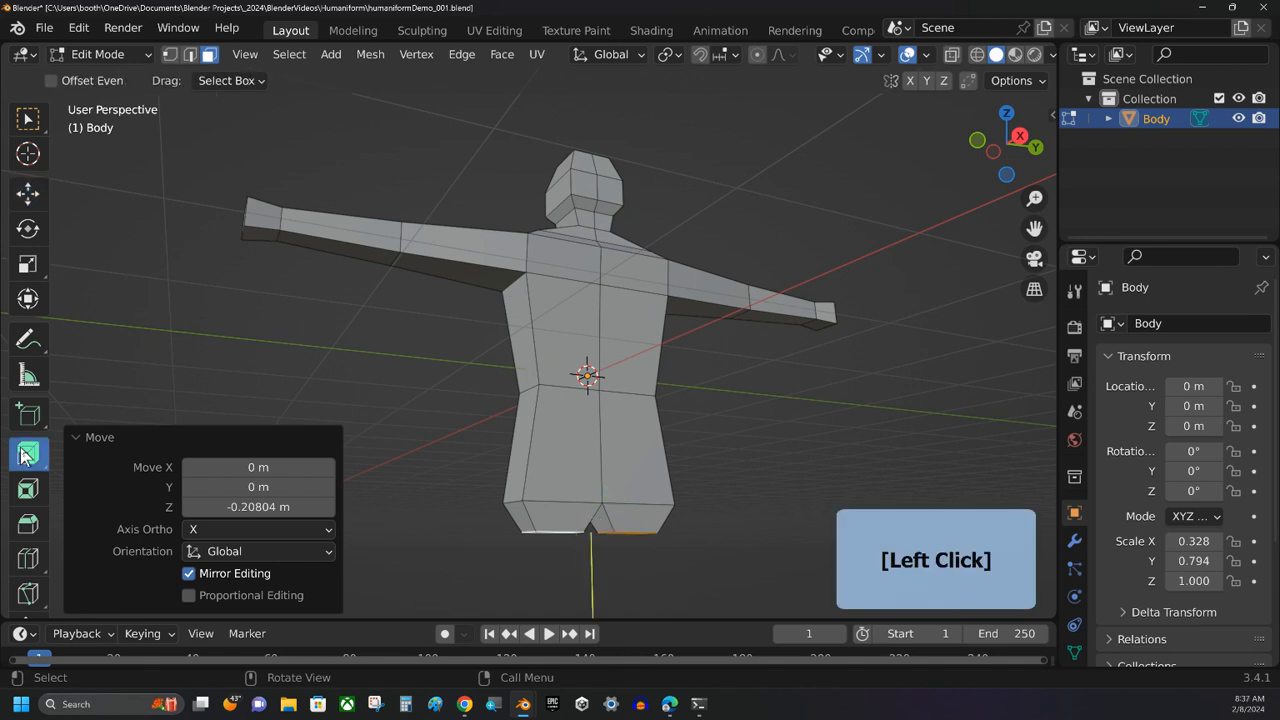
pyautogui.moveTo(26, 454); pyautogui.dragTo(103, 289)
pyautogui.scroll(-3, 588, 424)
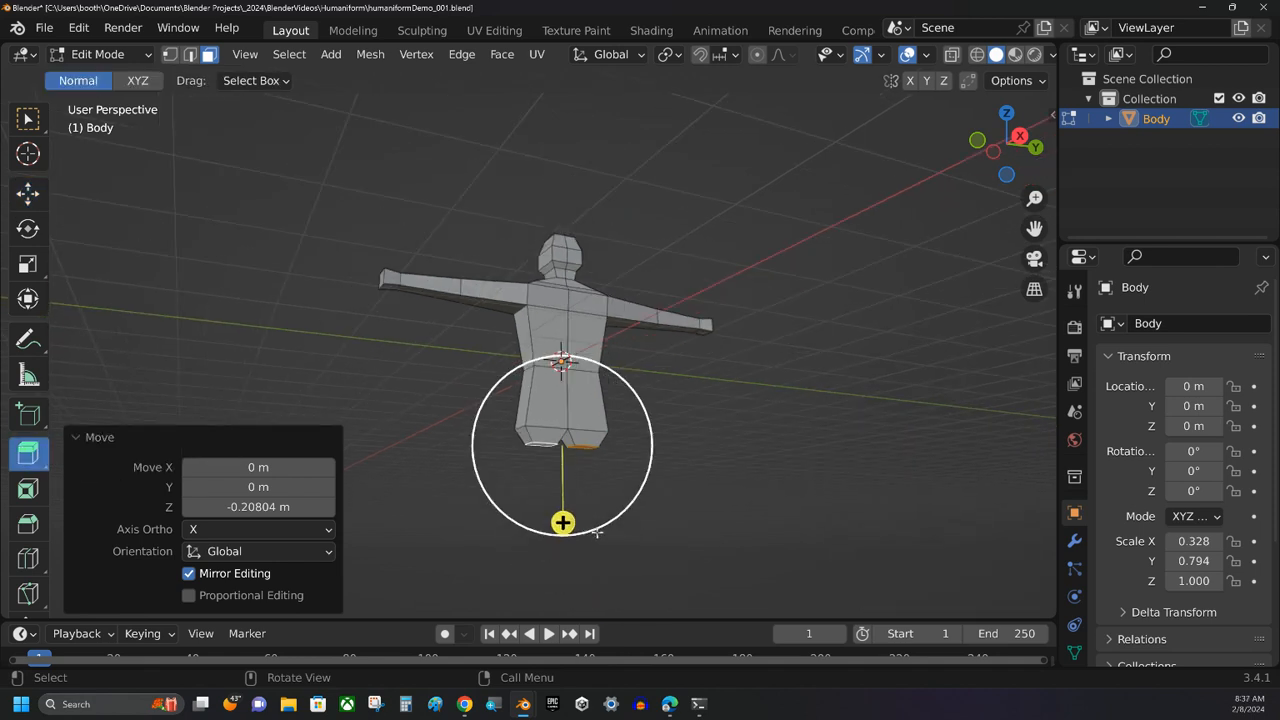
pyautogui.moveTo(732, 504); pyautogui.dragTo(654, 503, button='middle')
pyautogui.moveTo(540, 518); pyautogui.dragTo(548, 551)
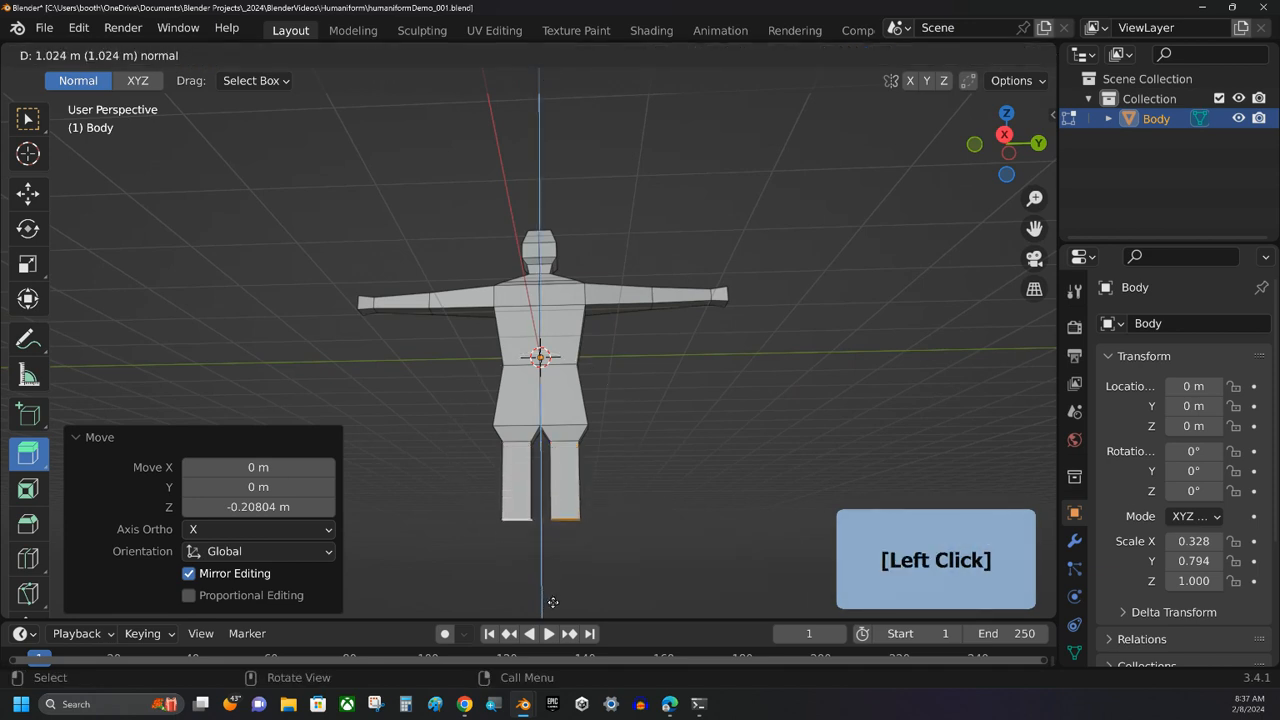
pyautogui.moveTo(553, 602); pyautogui.dragTo(538, 591)
# Extrude the bottom faces of both legs down another 0.117 m or so to form the foot height.
pyautogui.scroll(-1, 674, 551)
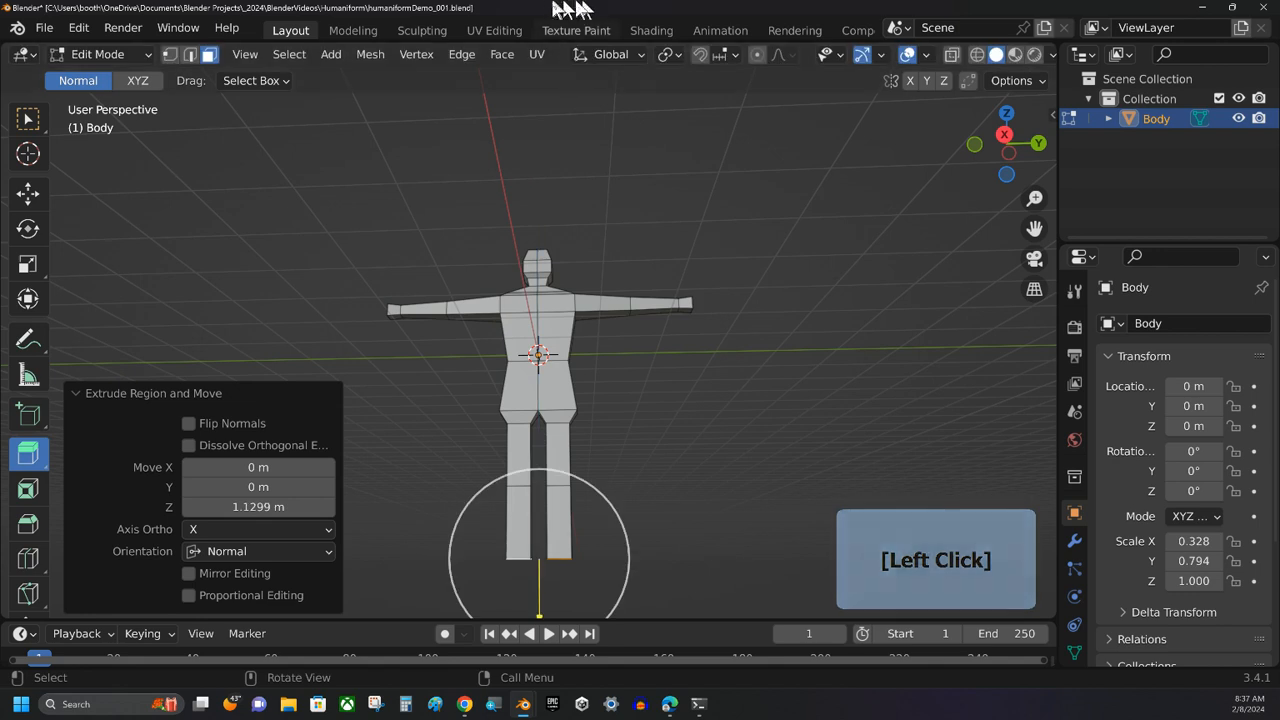
pyautogui.press('KP_Decimal')
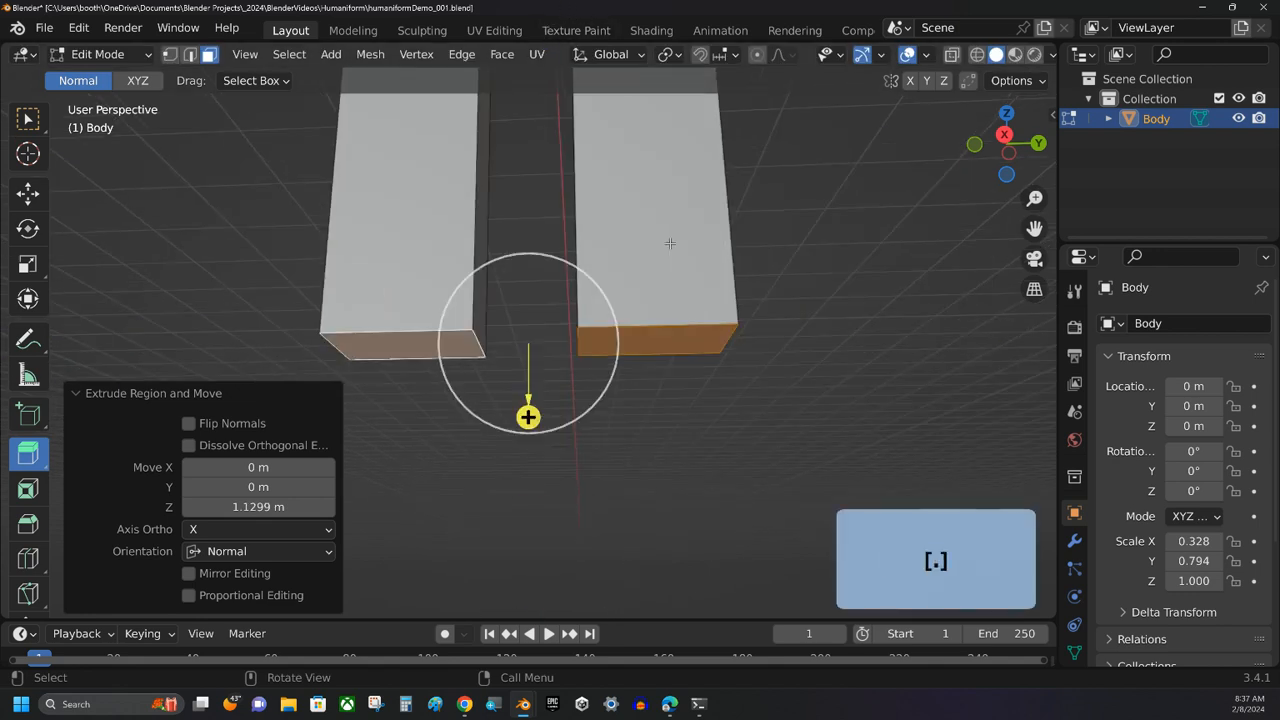
pyautogui.moveTo(528, 417); pyautogui.dragTo(533, 456)
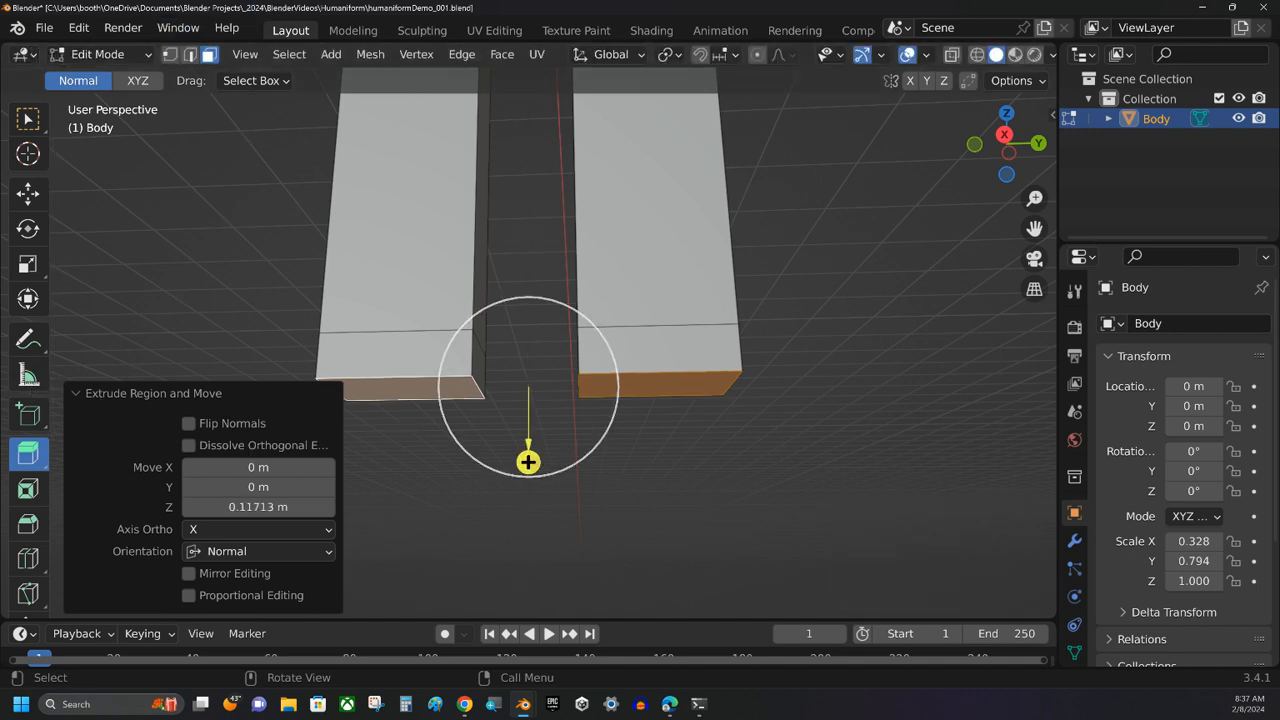
# Select the front faces of the lowest leg segments and extrude them forward about 0.57 m to form the feet.
pyautogui.moveTo(183, 237); pyautogui.dragTo(333, 278, button='middle')
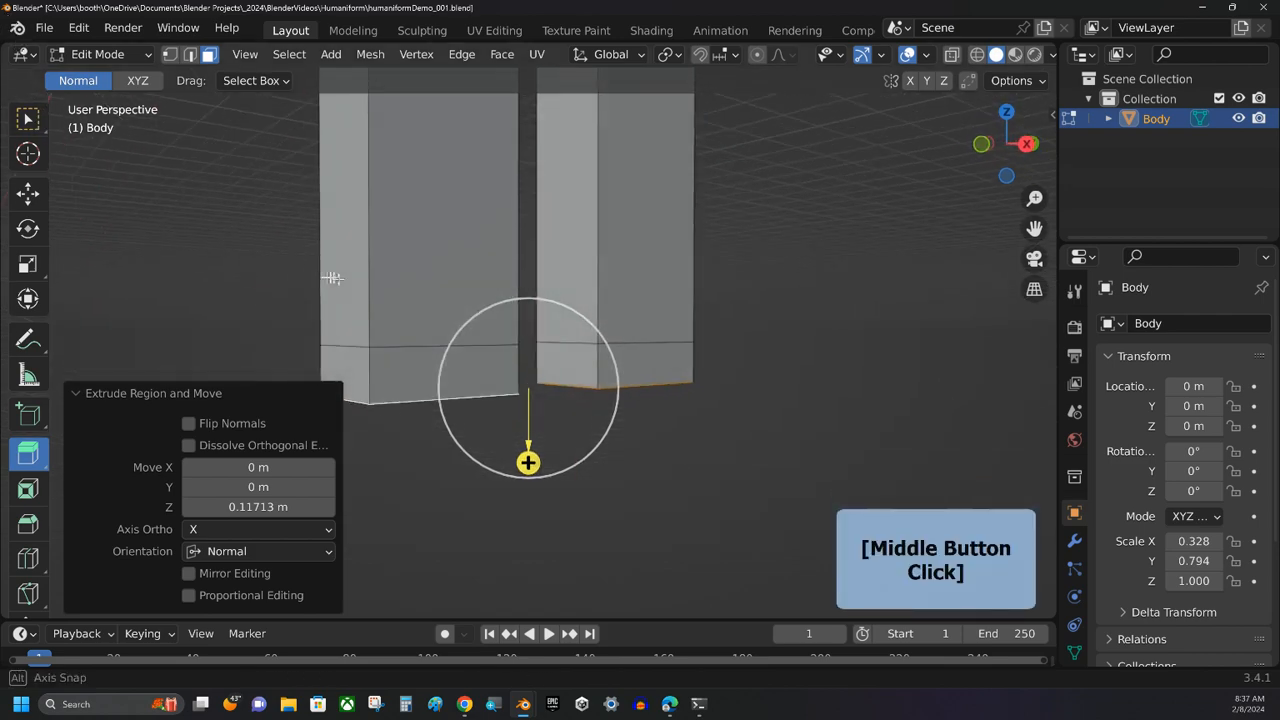
pyautogui.click(412, 375)
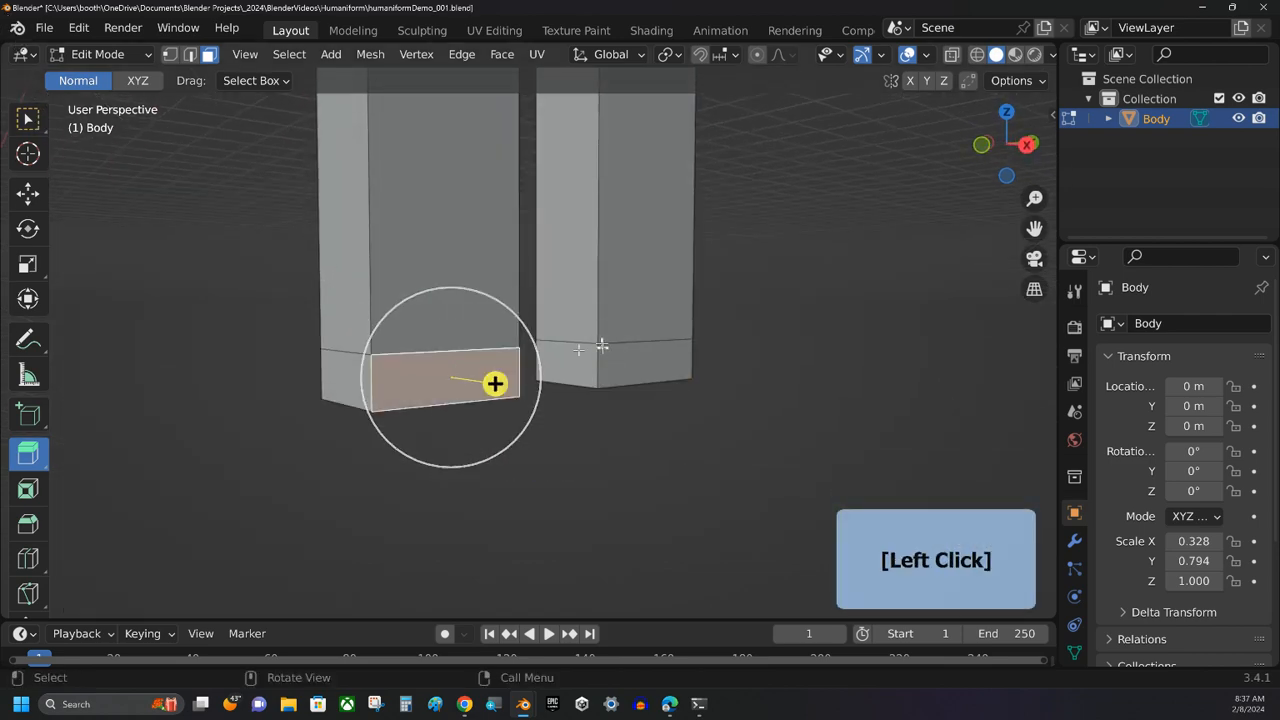
pyautogui.keyDown('shift'); pyautogui.click(629, 361); pyautogui.keyUp('shift')
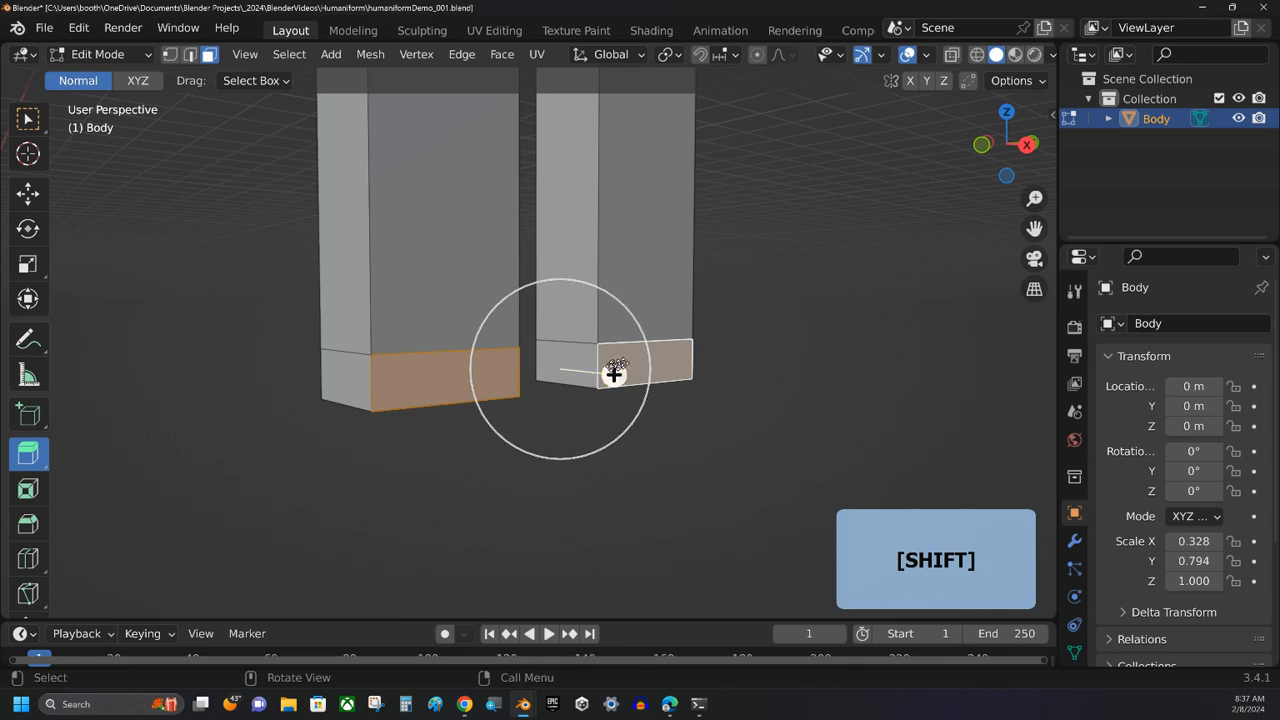
pyautogui.moveTo(613, 372); pyautogui.dragTo(810, 454)
# Set the transform pivot to Individual Origins and scale both front foot faces to about 0.672 in Y and Z.
pyautogui.moveTo(810, 454); pyautogui.dragTo(609, 511, button='middle')
pyautogui.click(674, 56)
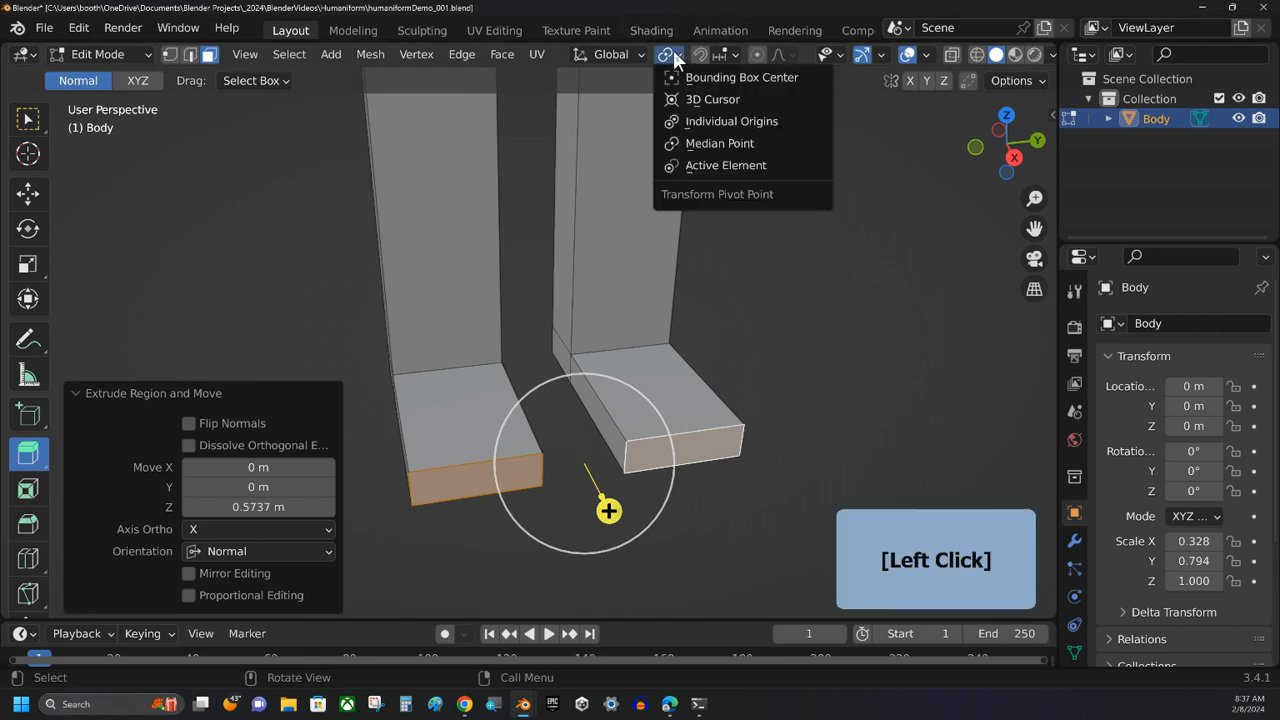
pyautogui.click(709, 121)
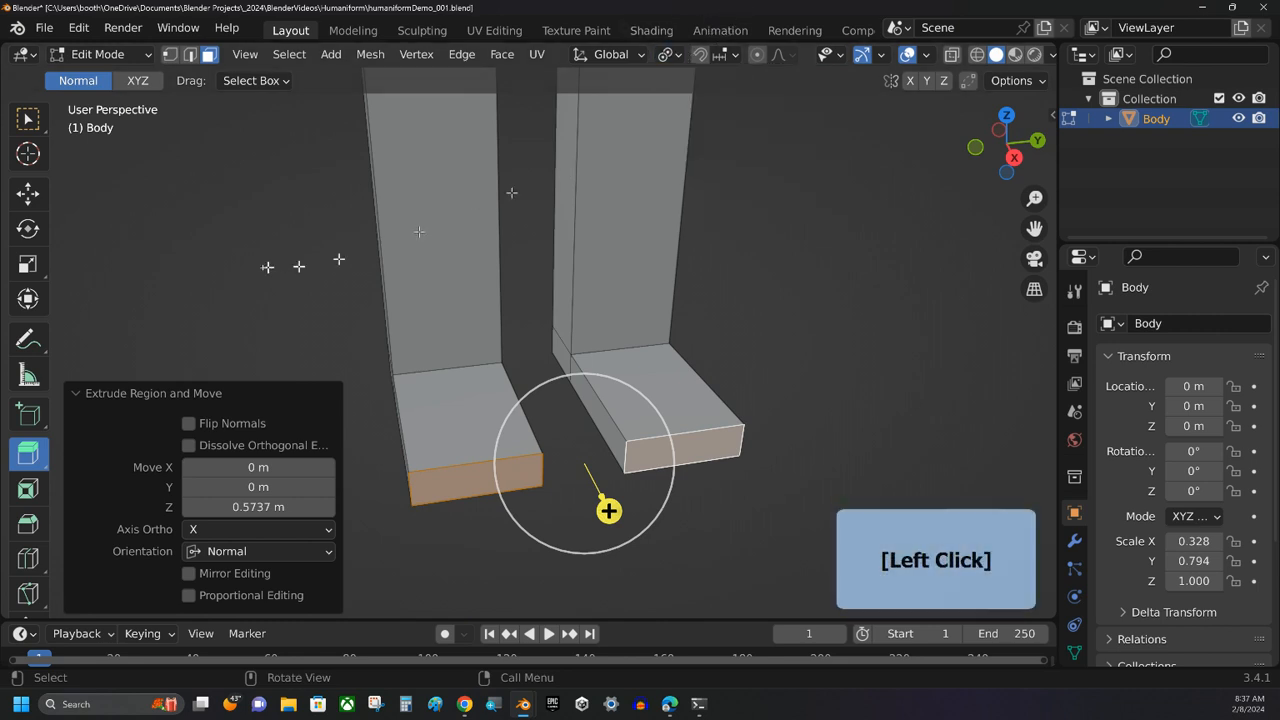
pyautogui.click(34, 265)
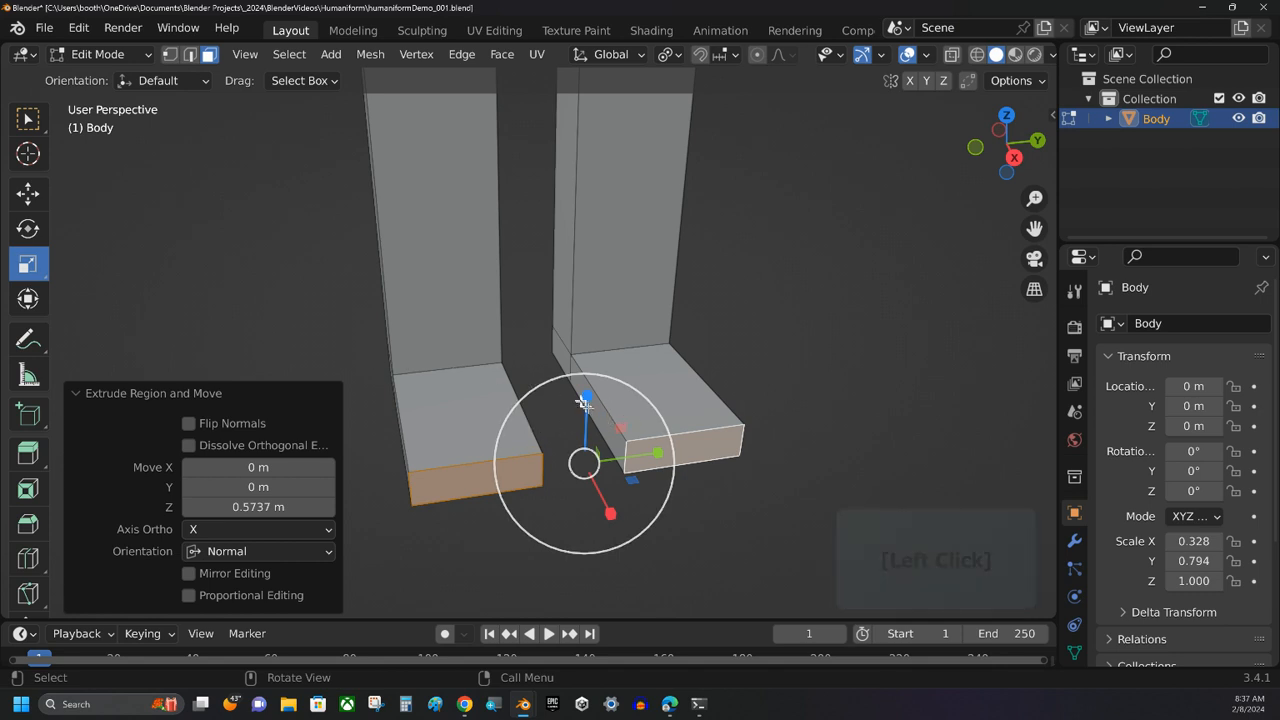
pyautogui.click(621, 427)
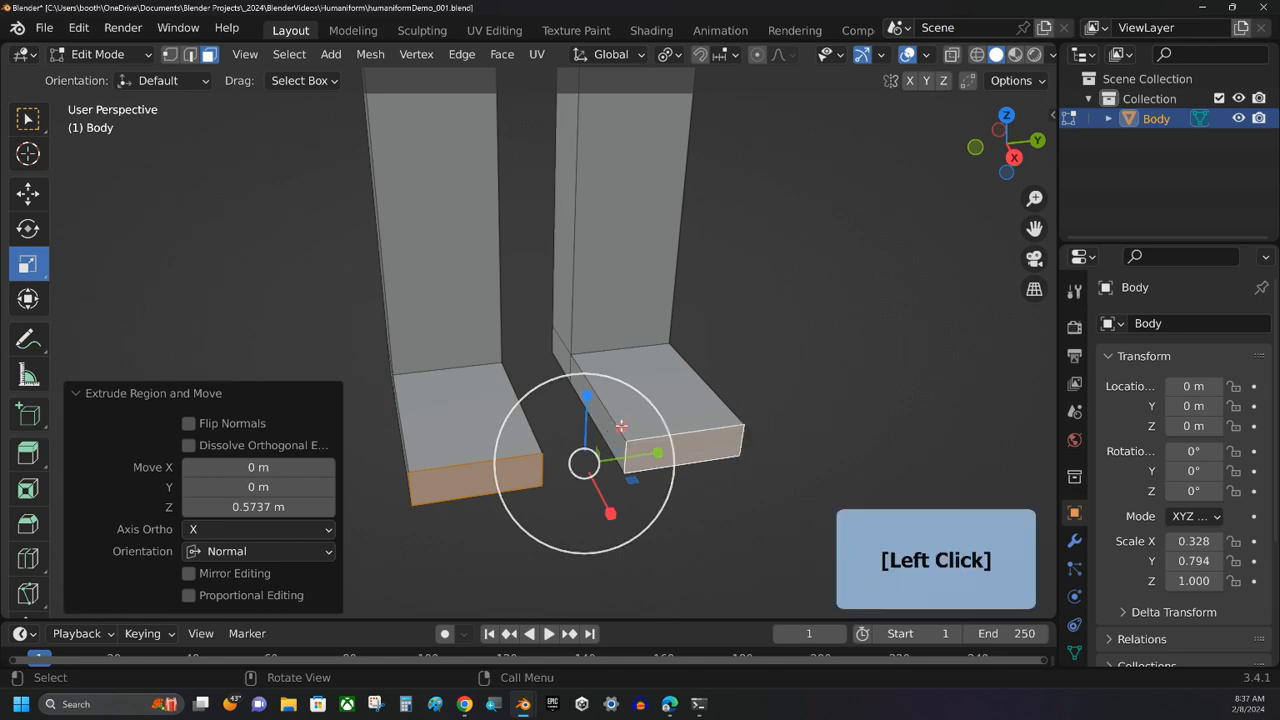
pyautogui.moveTo(621, 427); pyautogui.dragTo(619, 433)
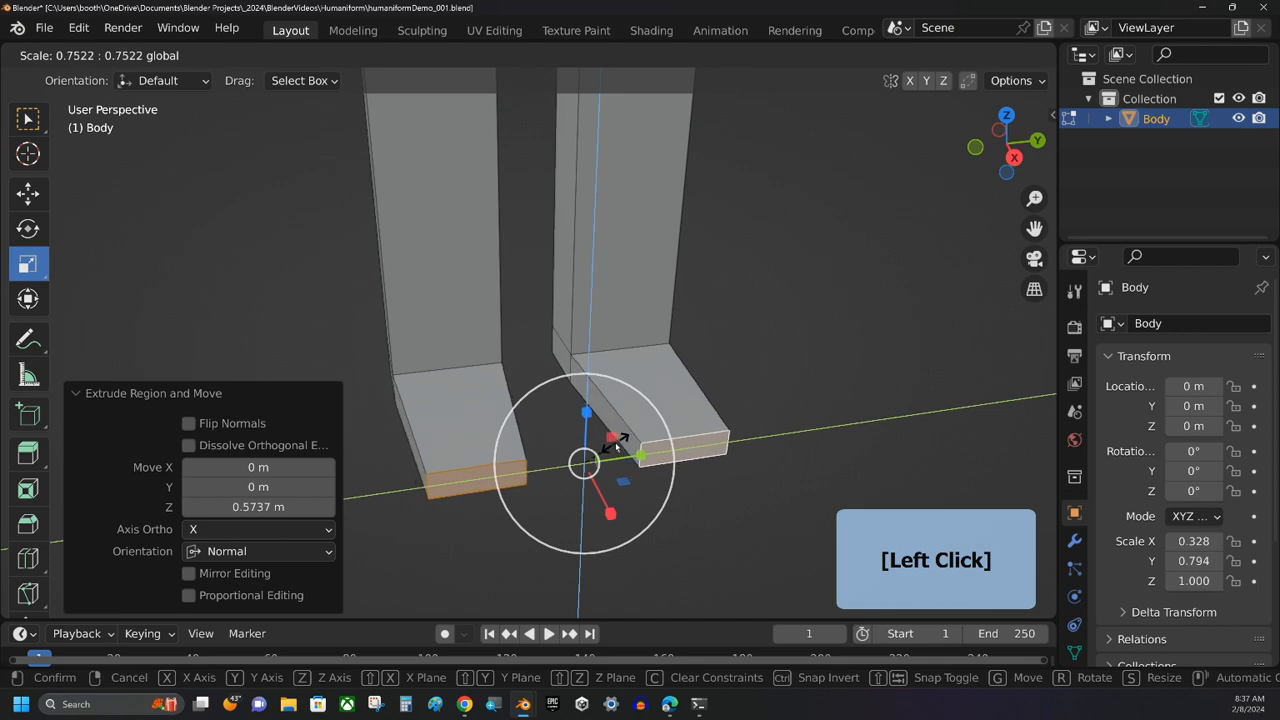
pyautogui.moveTo(616, 452); pyautogui.dragTo(615, 452)
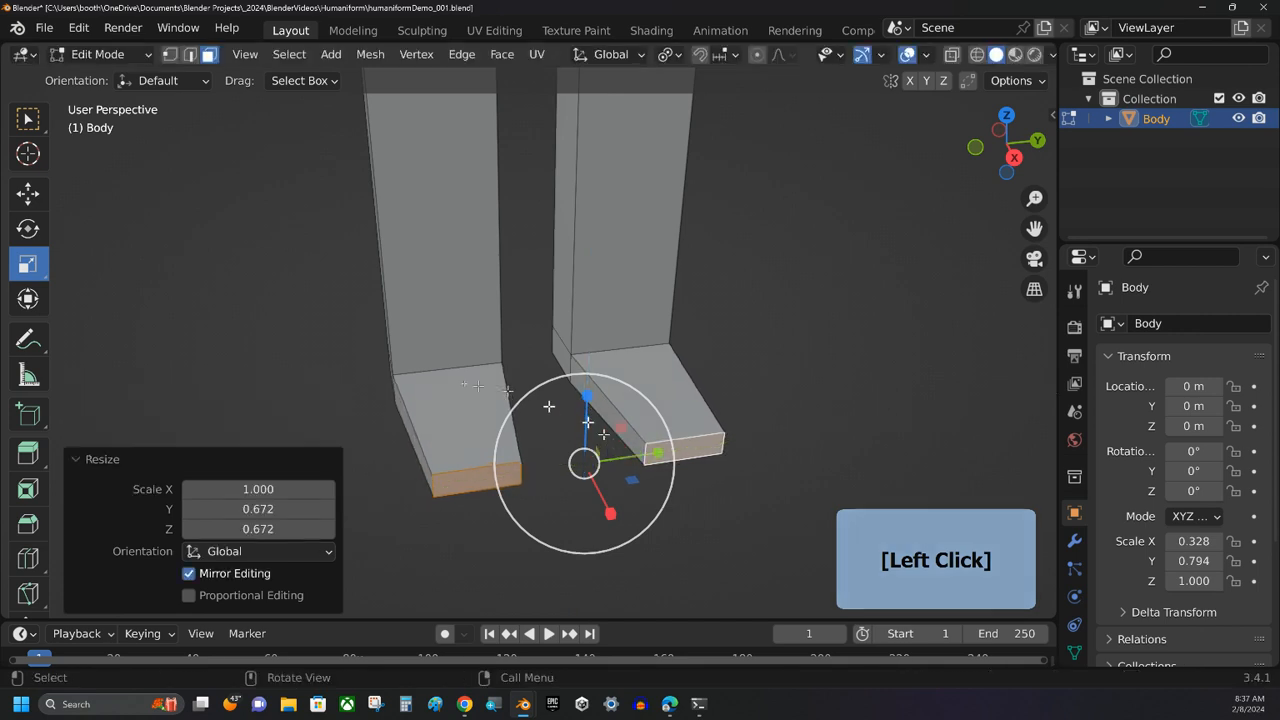
# Move both scaled toe faces down about 0.02 m along Z, working in the back orthographic view.
pyautogui.moveTo(543, 403); pyautogui.dragTo(505, 330, button='middle')
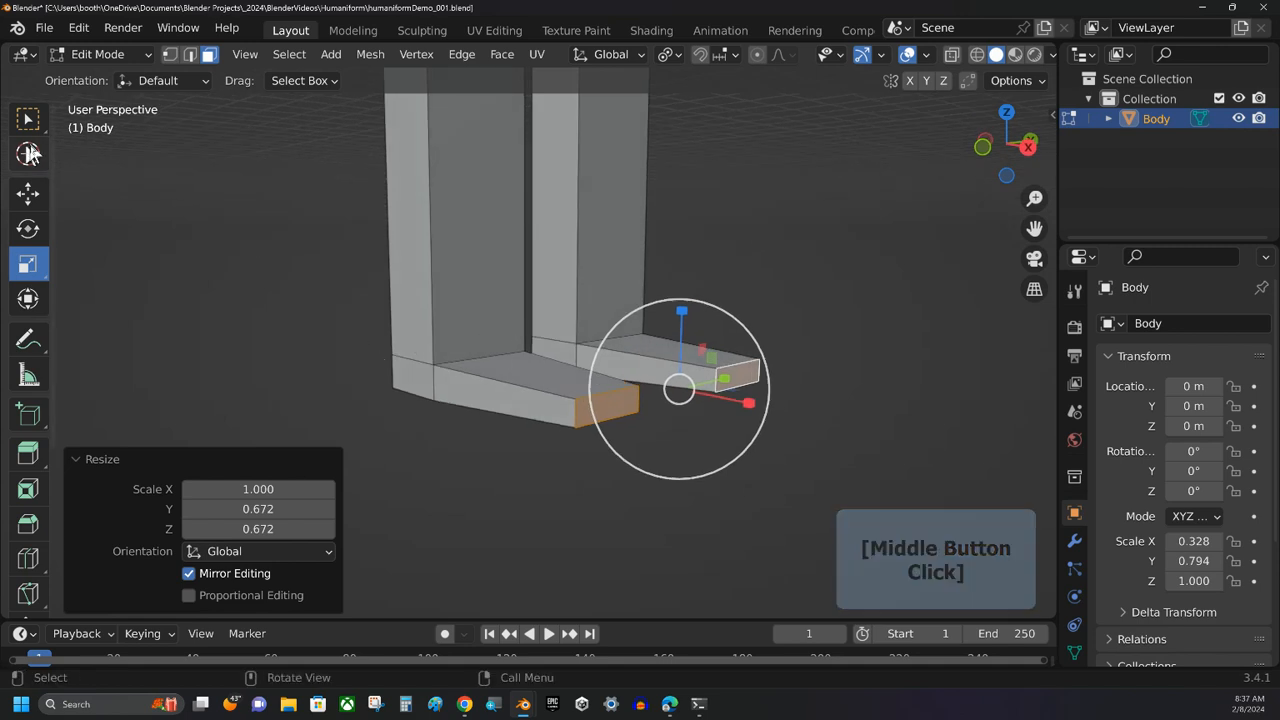
pyautogui.click(28, 195)
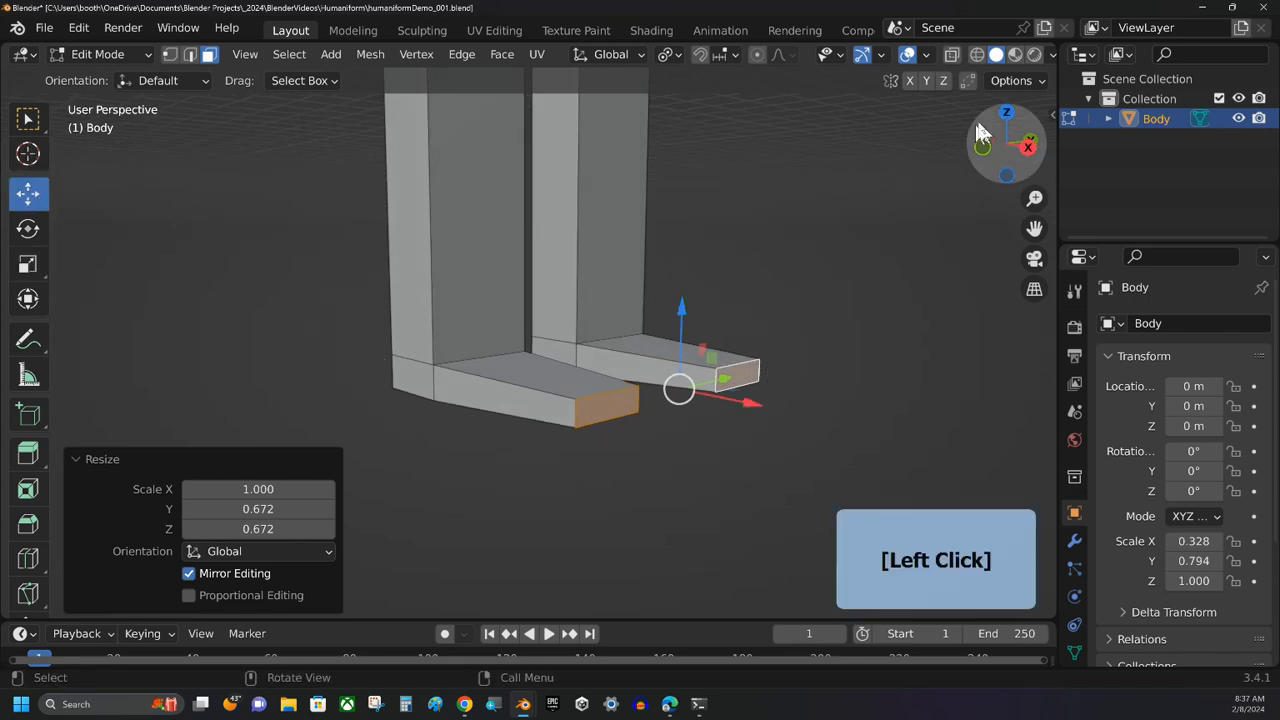
pyautogui.click(1027, 147)
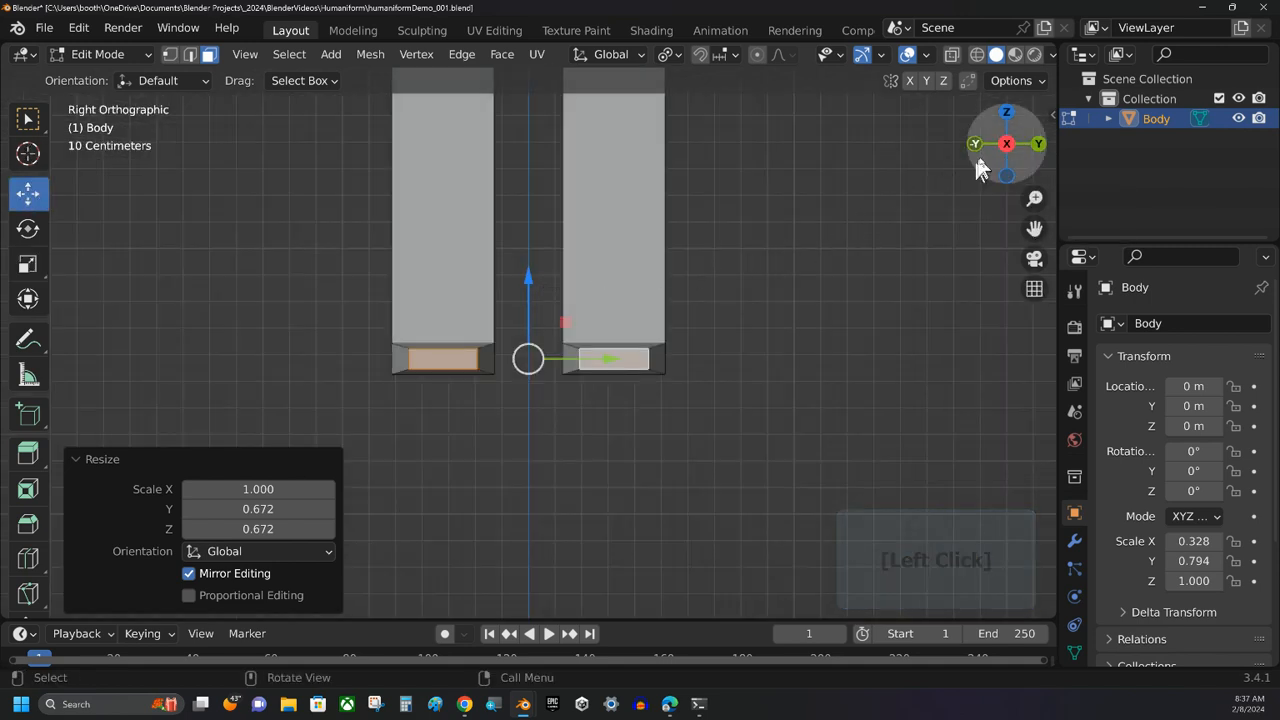
pyautogui.click(1038, 146)
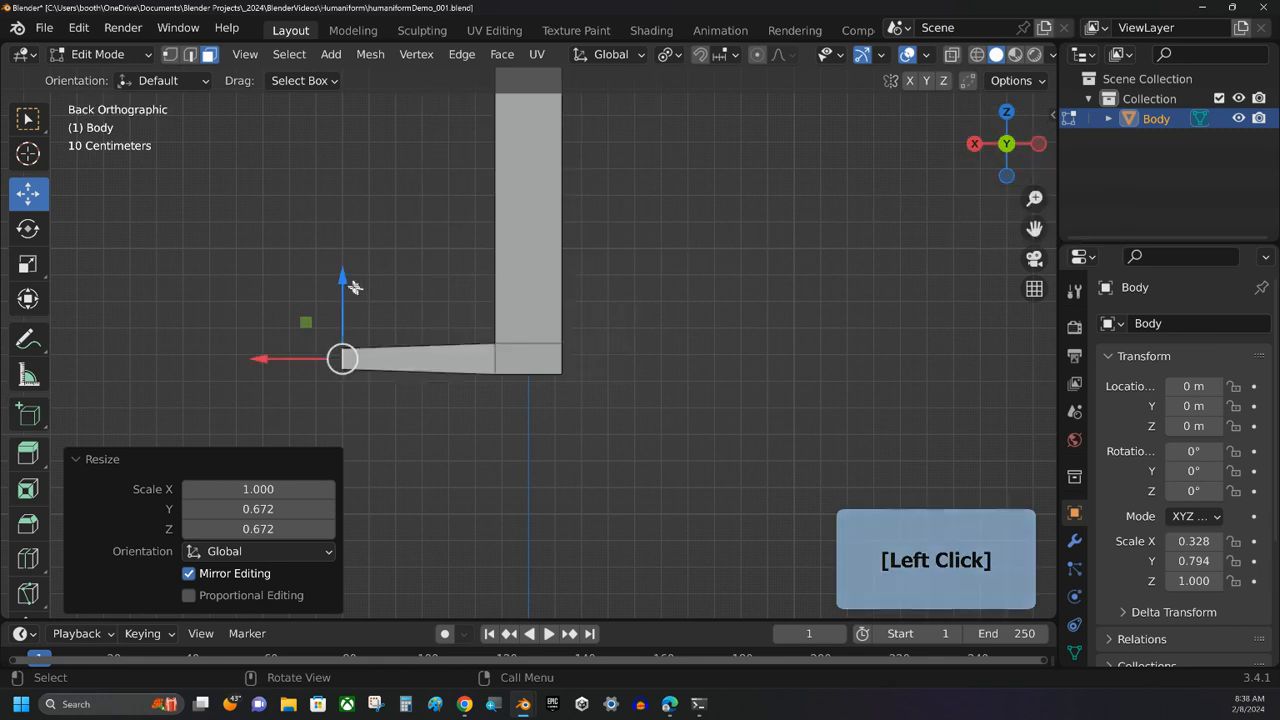
pyautogui.moveTo(343, 287); pyautogui.dragTo(344, 296)
pyautogui.moveTo(344, 296); pyautogui.dragTo(501, 314, button='middle')
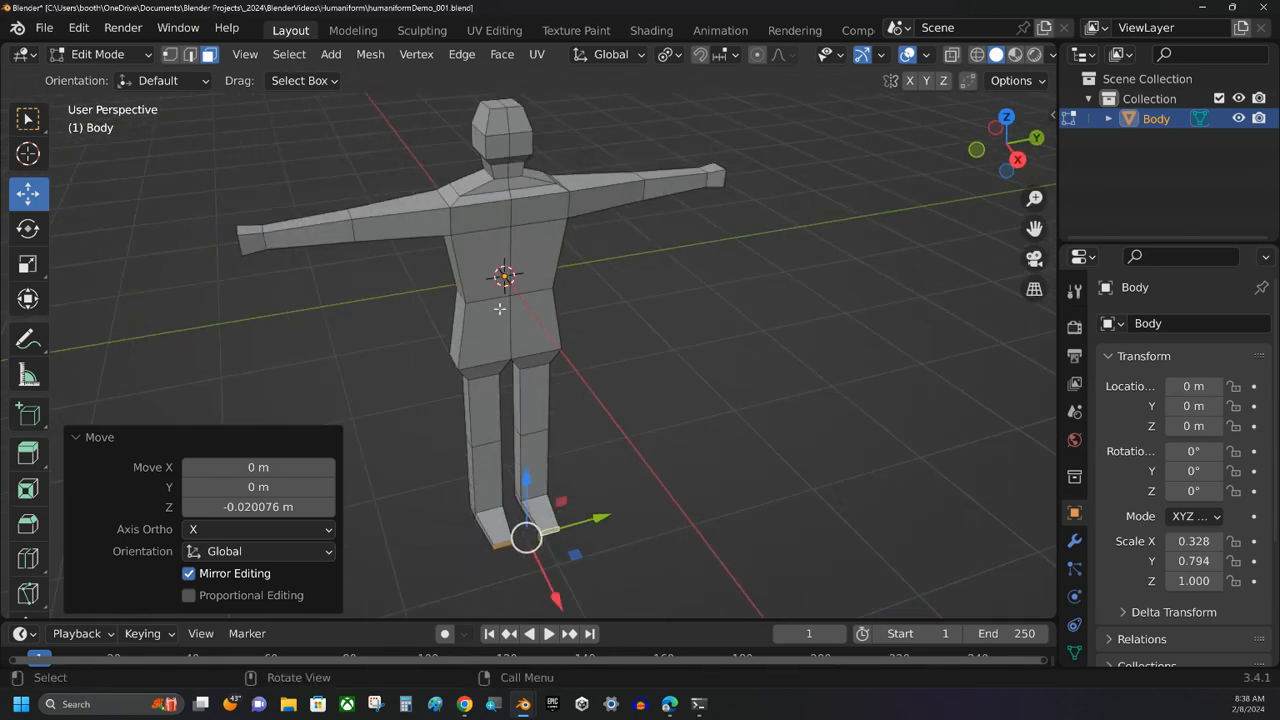